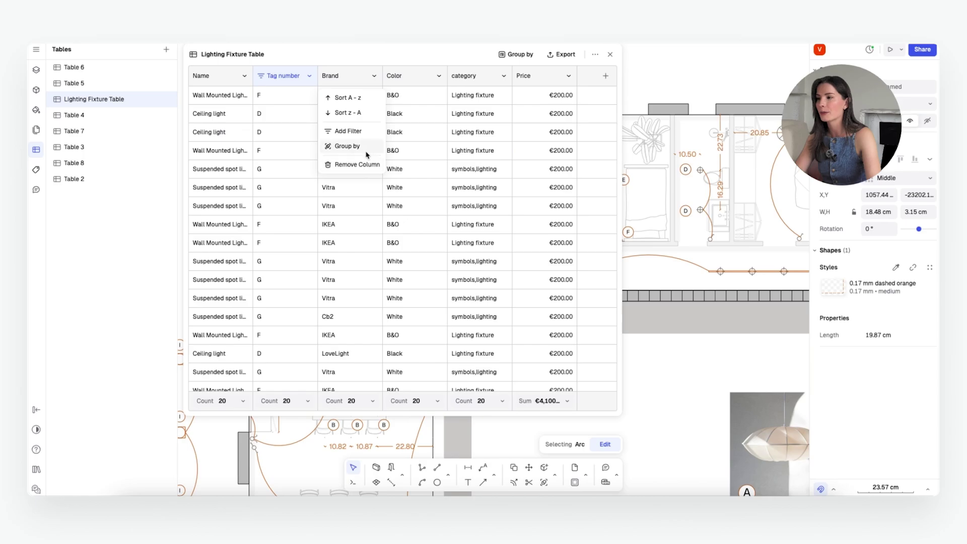
# Step: Group the Lighting Fixture Table rows by brand
pyautogui.click(367, 148)
pyautogui.scroll(-2, 398, 302)
pyautogui.scroll(-3, 401, 308)
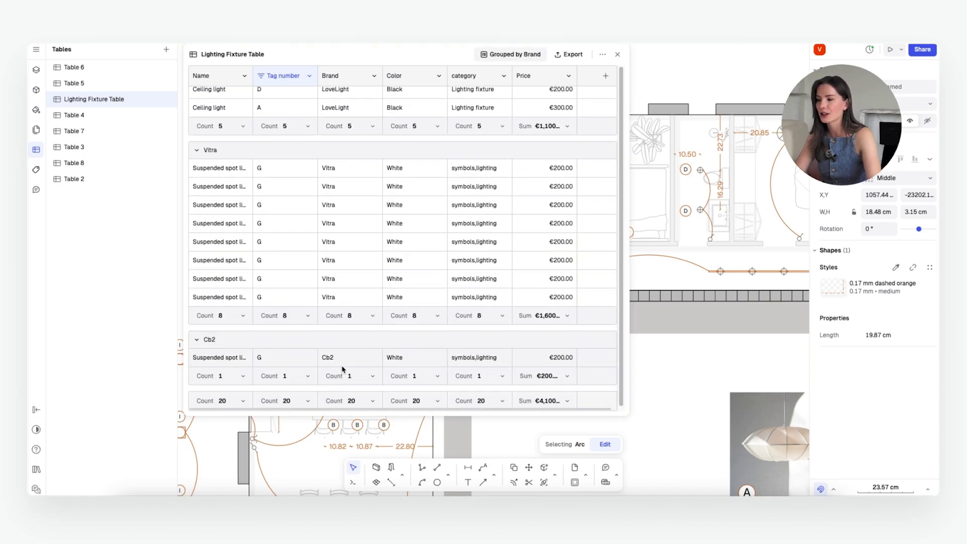
pyautogui.scroll(5, 530, 359)
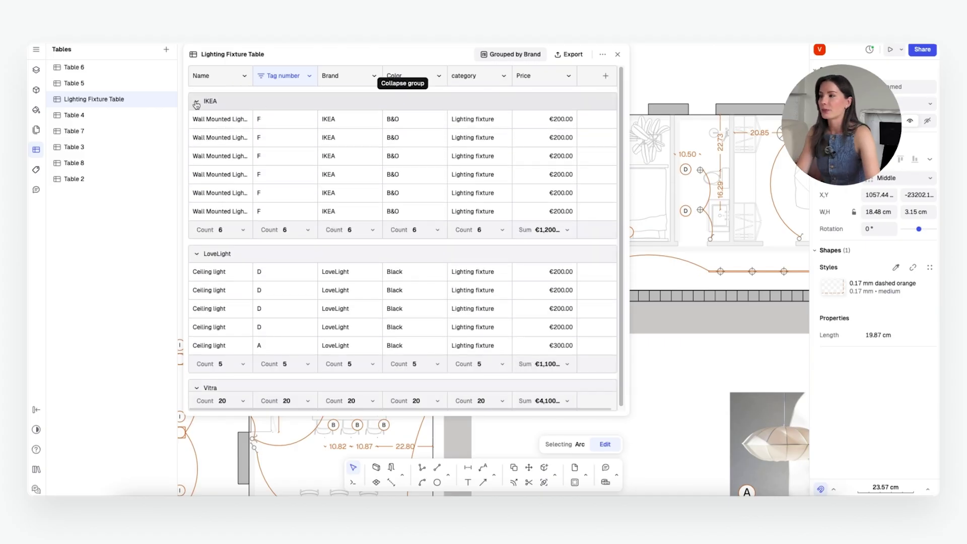
# Step: Collapse the IKEA, LoveLight and Vitra groups, leaving Cb2 expanded, and clear the arc selection
pyautogui.click(197, 101)
pyautogui.click(197, 143)
pyautogui.click(197, 185)
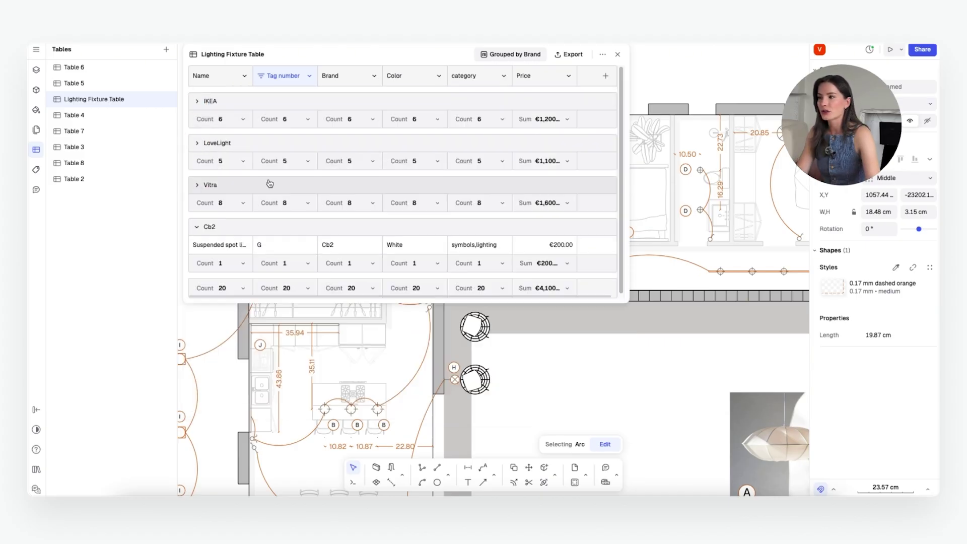
pyautogui.click(670, 271)
pyautogui.scroll(-3, 715, 277)
# Step: Scroll the view and start placing a comment on the canvas
pyautogui.scroll(-3, 714, 277)
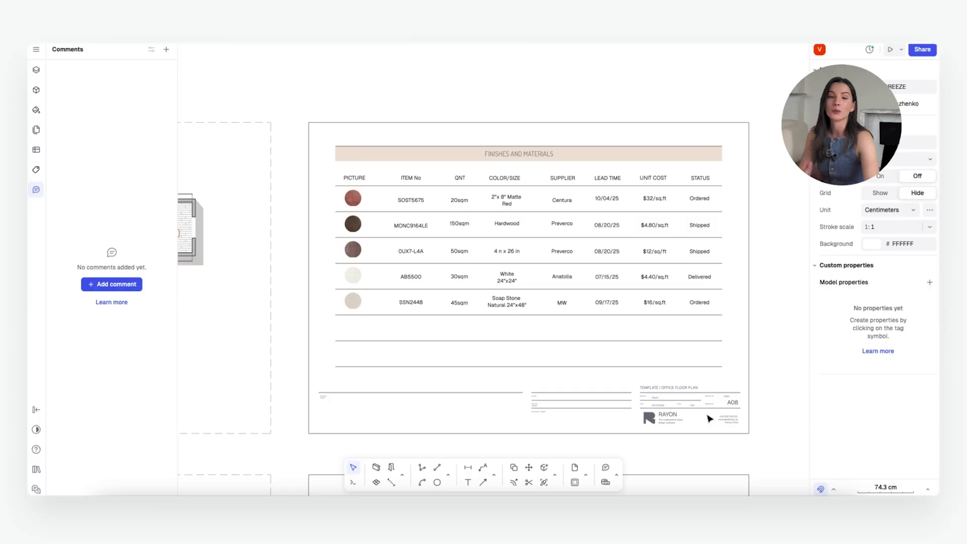
pyautogui.click(607, 468)
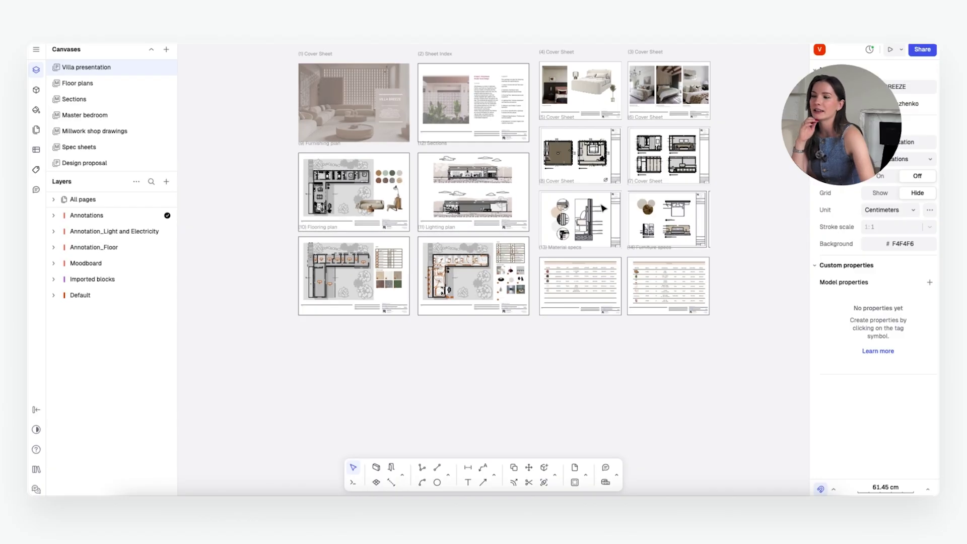
pyautogui.scroll(2, 602, 115)
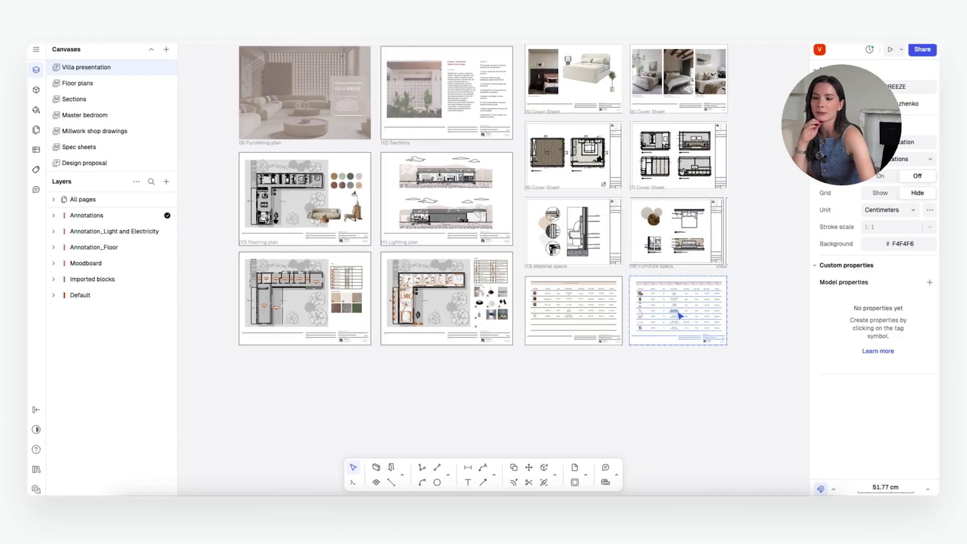
pyautogui.scroll(5, 676, 313)
pyautogui.scroll(-2, 525, 262)
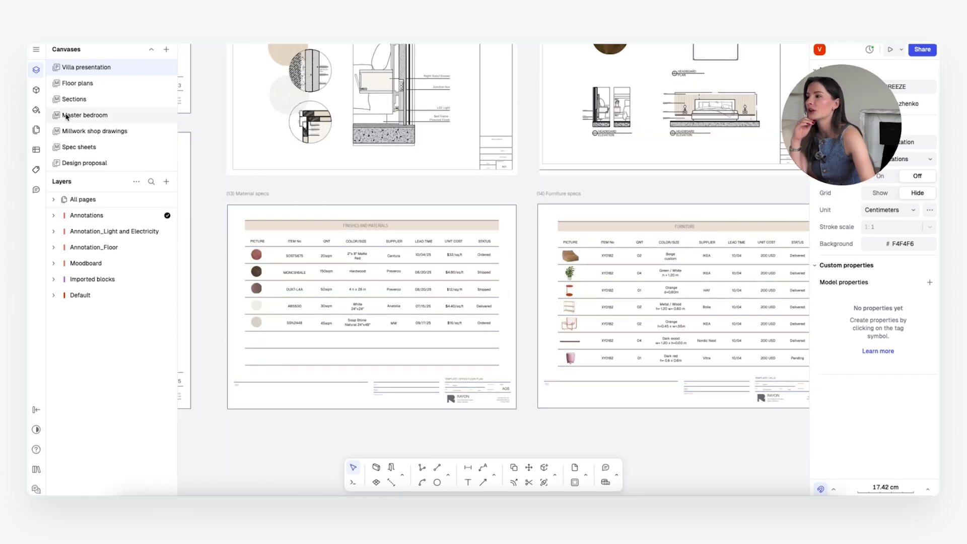
pyautogui.click(84, 149)
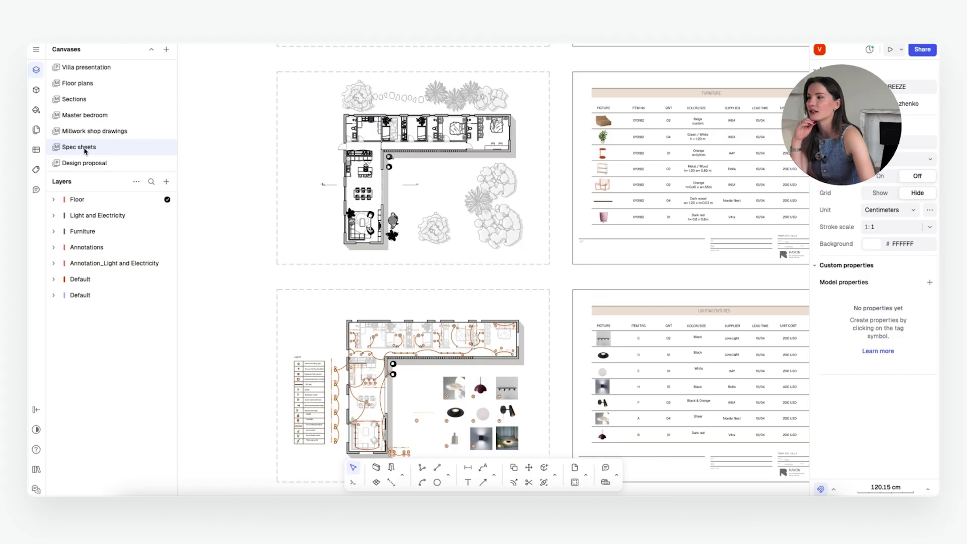
pyautogui.scroll(-5, 281, 199)
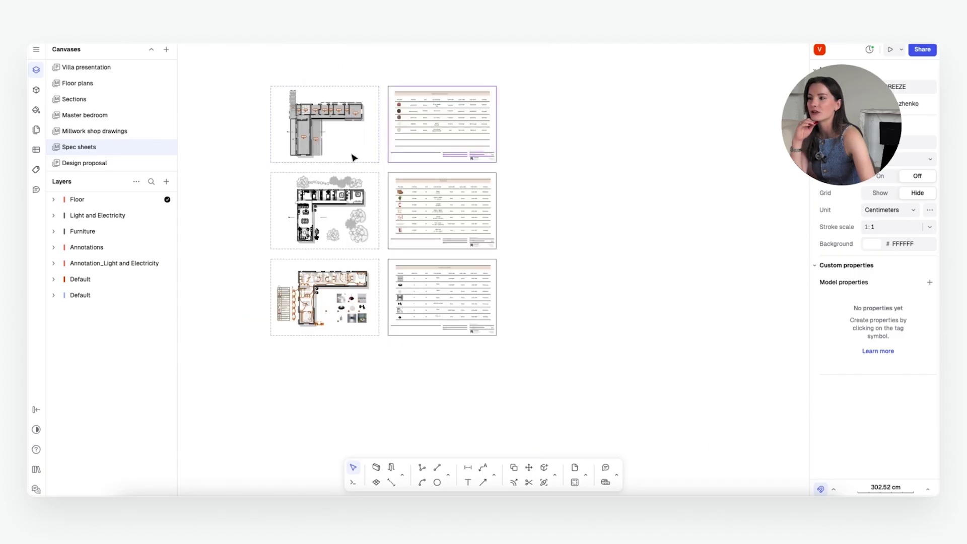
pyautogui.scroll(2, 536, 220)
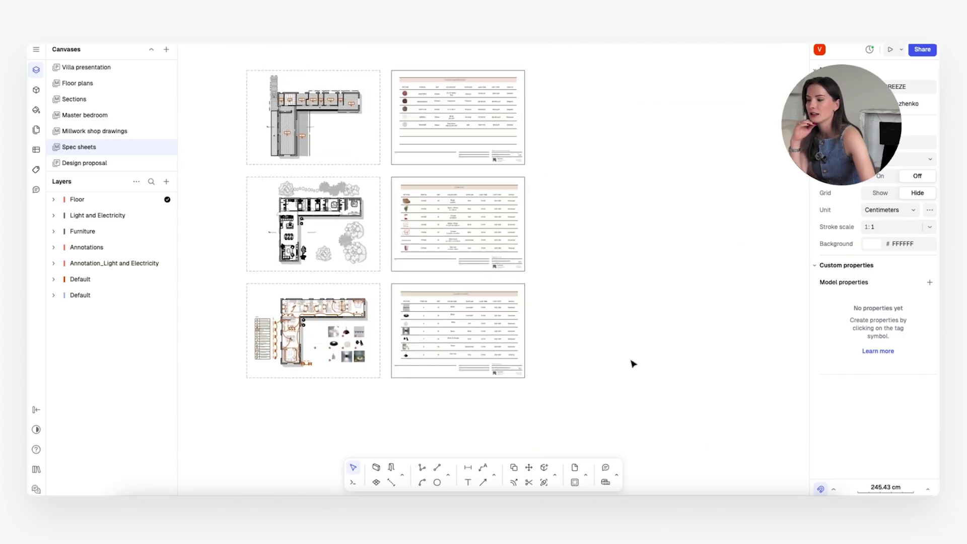
pyautogui.scroll(10, 492, 129)
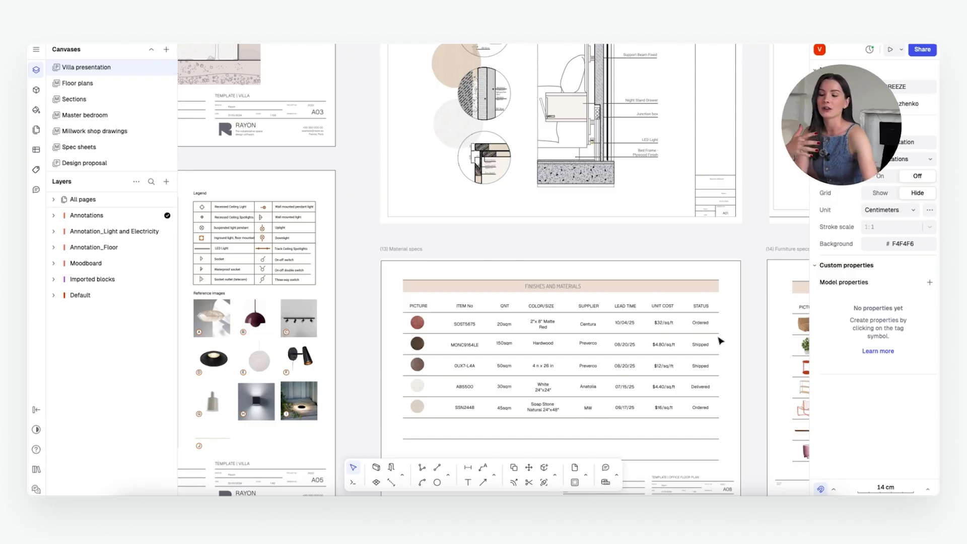
# Step: Zoom around the Material and Furniture specs sheets to inspect them
pyautogui.keyDown('ctrl'); pyautogui.scroll(-3, 625, 318); pyautogui.keyUp('ctrl')
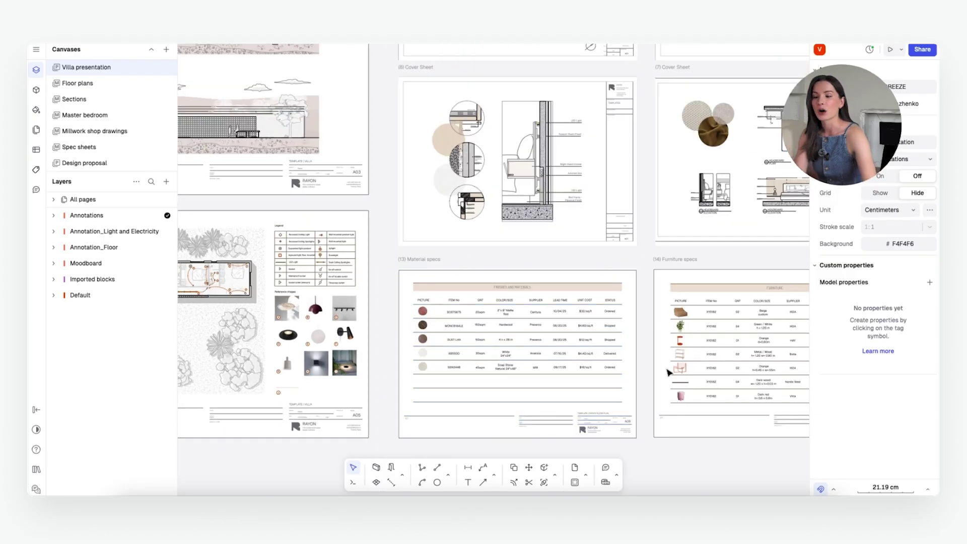
pyautogui.keyDown('ctrl'); pyautogui.scroll(3, 677, 368); pyautogui.keyUp('ctrl')
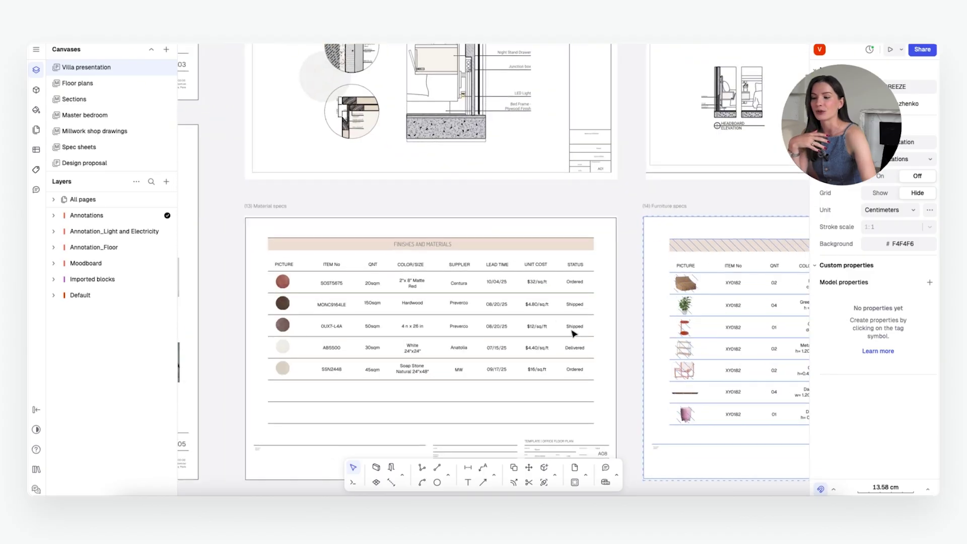
pyautogui.keyDown('ctrl'); pyautogui.scroll(-3, 433, 294); pyautogui.keyUp('ctrl')
pyautogui.keyDown('ctrl'); pyautogui.scroll(1, 546, 318); pyautogui.keyUp('ctrl')
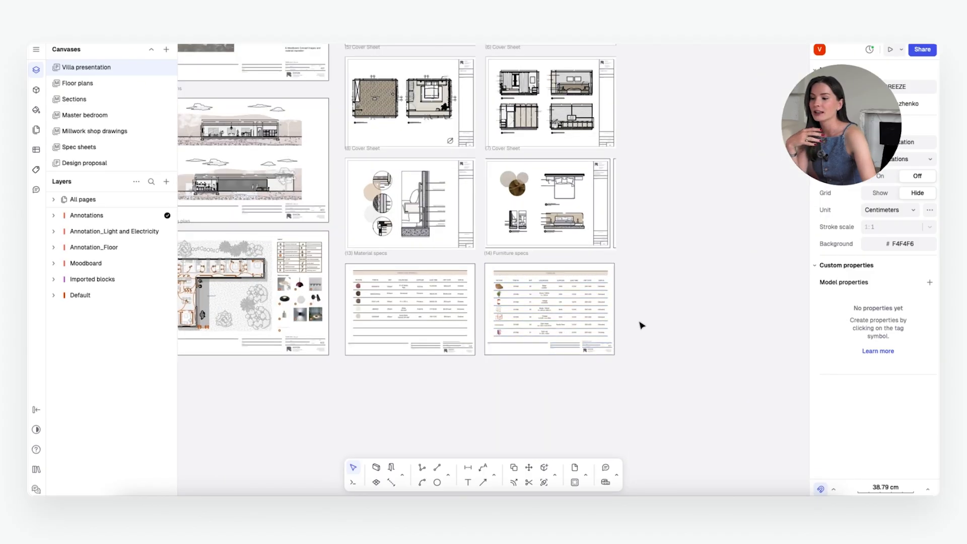
pyautogui.keyDown('ctrl'); pyautogui.scroll(2, 643, 325); pyautogui.keyUp('ctrl')
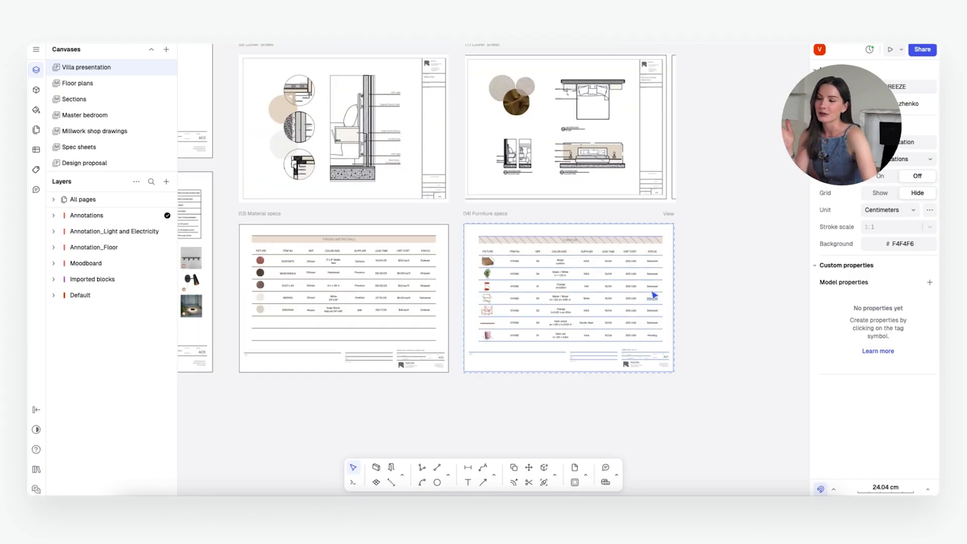
pyautogui.keyDown('ctrl'); pyautogui.scroll(2, 654, 295); pyautogui.keyUp('ctrl')
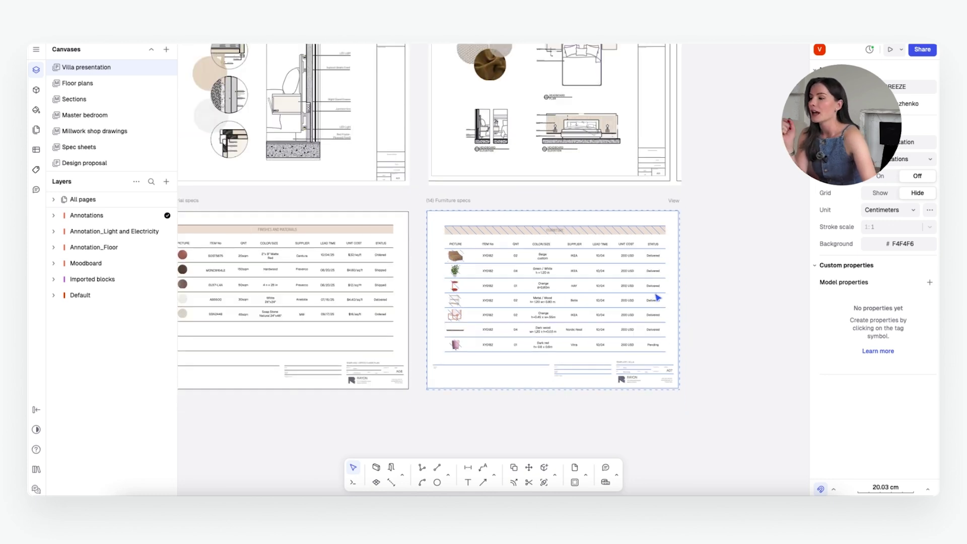
pyautogui.keyDown('ctrl'); pyautogui.scroll(-1, 658, 299); pyautogui.keyUp('ctrl')
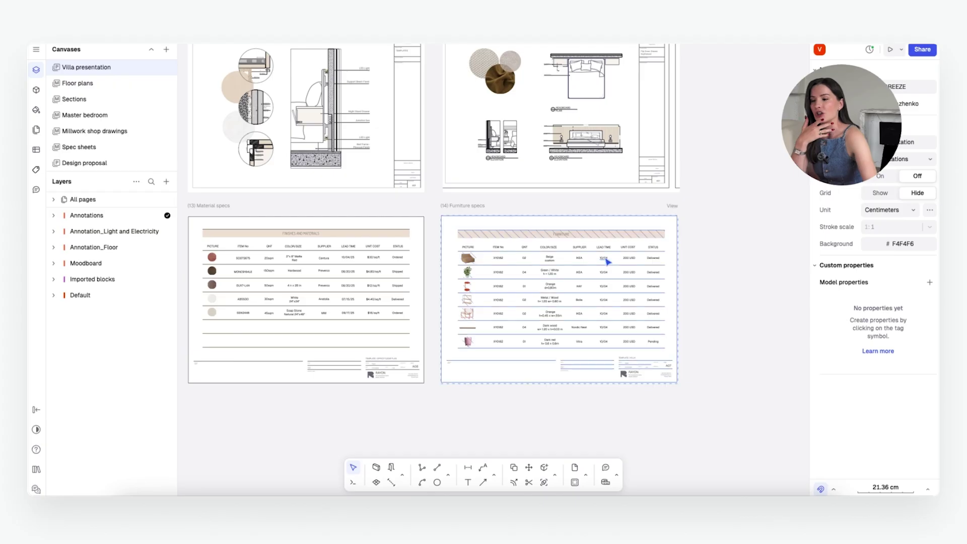
pyautogui.keyDown('ctrl'); pyautogui.scroll(3, 617, 263); pyautogui.keyUp('ctrl')
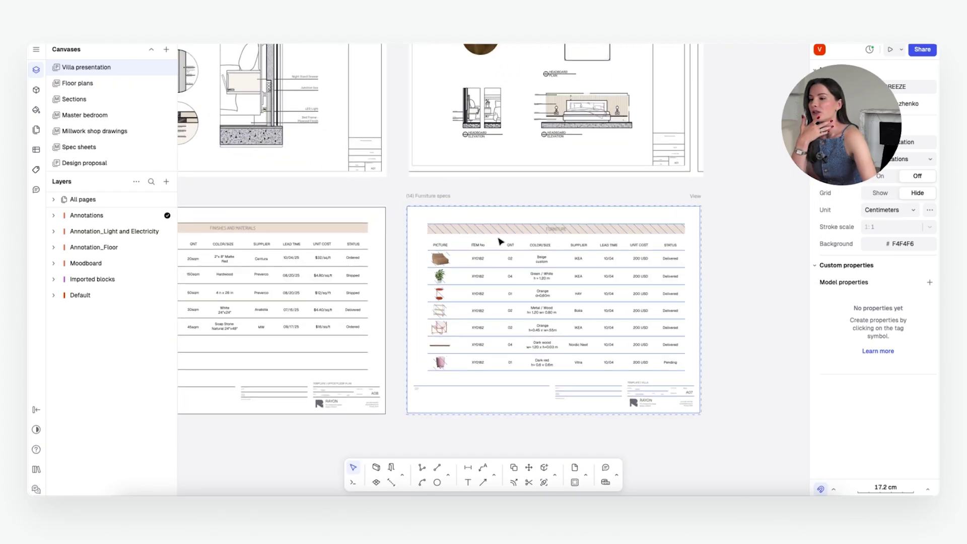
pyautogui.keyDown('ctrl'); pyautogui.scroll(3, 500, 242); pyautogui.keyUp('ctrl')
pyautogui.keyDown('ctrl'); pyautogui.scroll(-3, 620, 317); pyautogui.keyUp('ctrl')
pyautogui.keyDown('ctrl'); pyautogui.scroll(3, 536, 285); pyautogui.keyUp('ctrl')
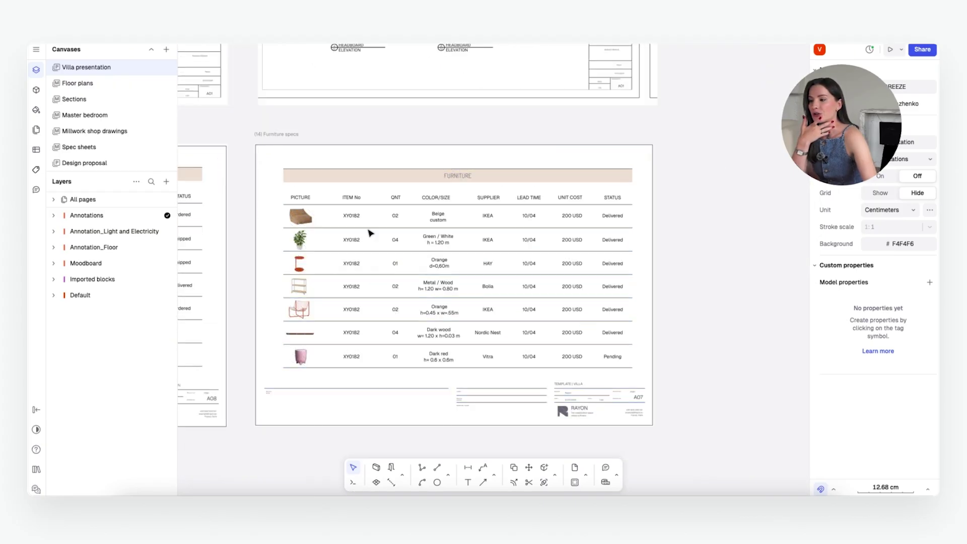
pyautogui.keyDown('ctrl'); pyautogui.scroll(1, 322, 197); pyautogui.keyUp('ctrl')
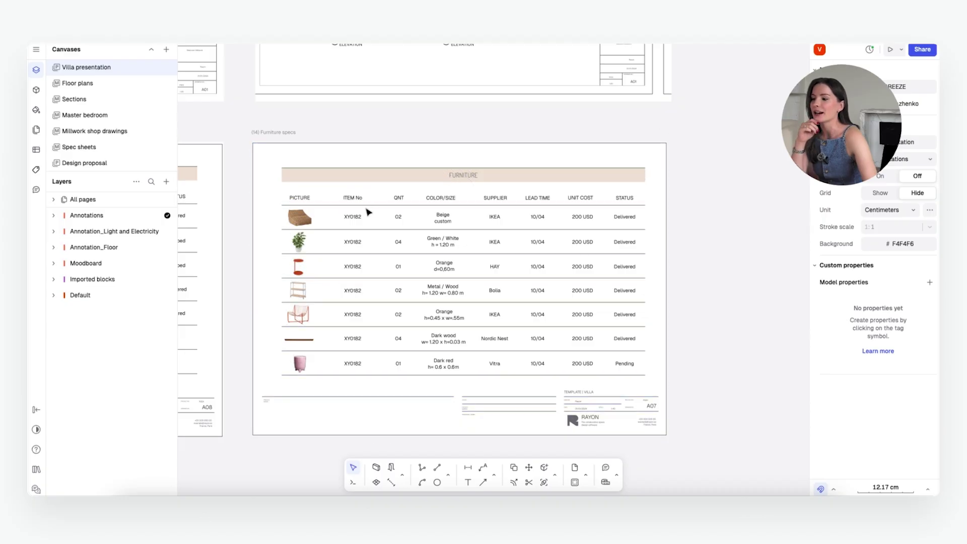
pyautogui.keyDown('ctrl'); pyautogui.scroll(-5, 564, 242); pyautogui.keyUp('ctrl')
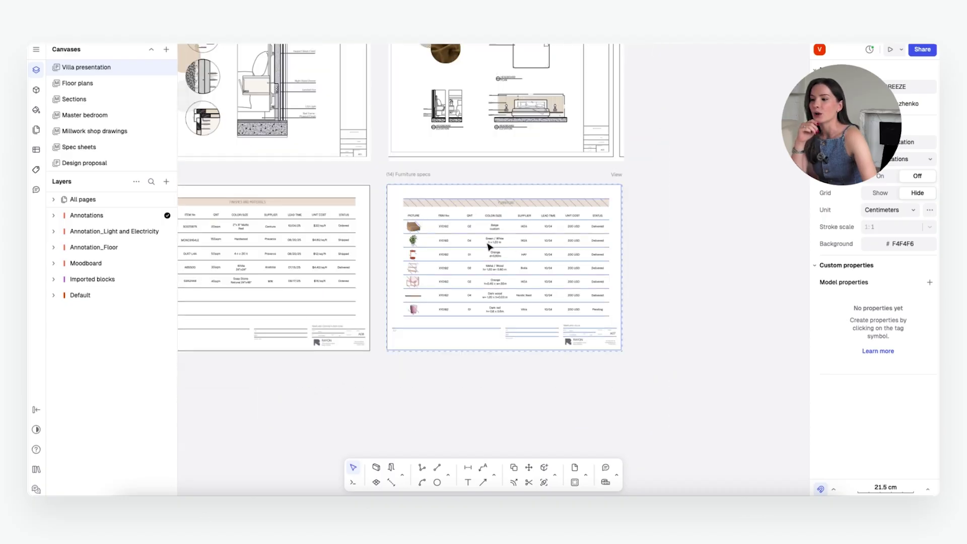
pyautogui.keyDown('ctrl'); pyautogui.scroll(4, 454, 221); pyautogui.keyUp('ctrl')
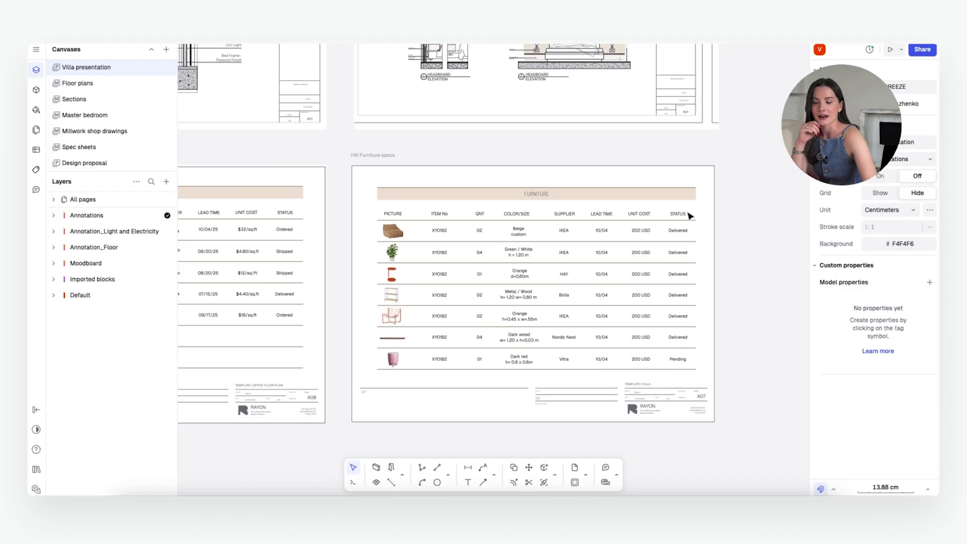
pyautogui.keyDown('ctrl'); pyautogui.scroll(-10, 756, 242); pyautogui.keyUp('ctrl')
pyautogui.keyDown('ctrl'); pyautogui.scroll(2, 624, 352); pyautogui.keyUp('ctrl')
pyautogui.keyDown('ctrl'); pyautogui.scroll(-2, 603, 209); pyautogui.keyUp('ctrl')
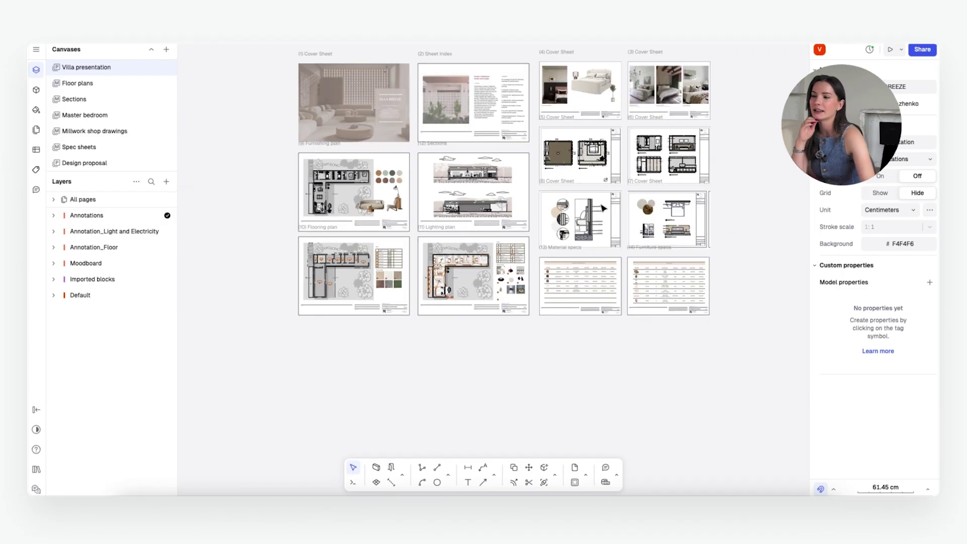
pyautogui.keyDown('ctrl'); pyautogui.scroll(1, 600, 108); pyautogui.keyUp('ctrl')
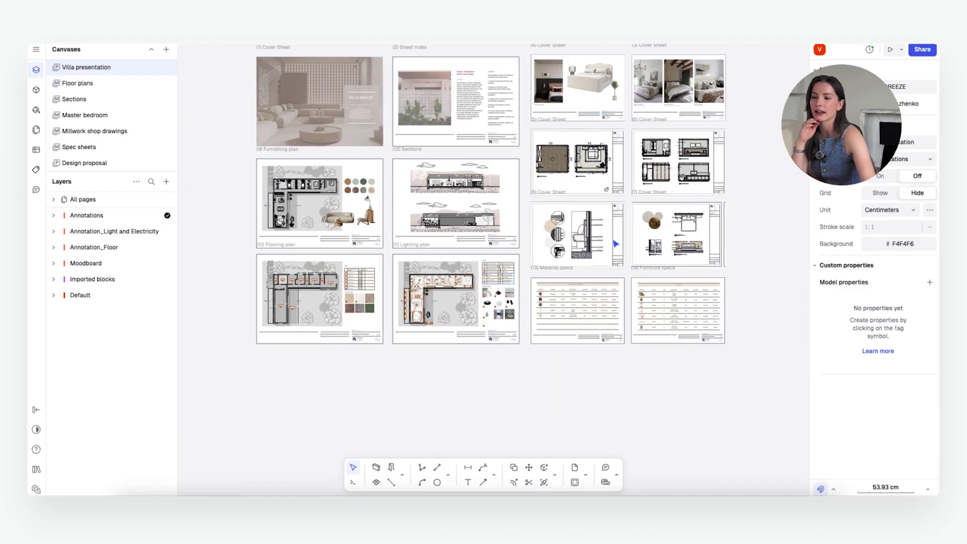
pyautogui.keyDown('ctrl'); pyautogui.scroll(4, 655, 303); pyautogui.keyUp('ctrl')
pyautogui.keyDown('ctrl'); pyautogui.scroll(-2, 604, 282); pyautogui.keyUp('ctrl')
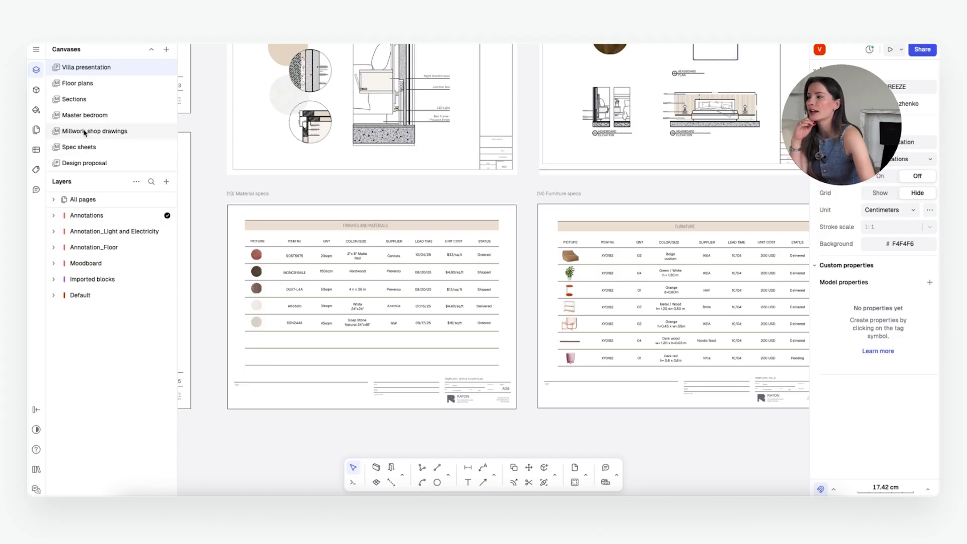
pyautogui.click(85, 151)
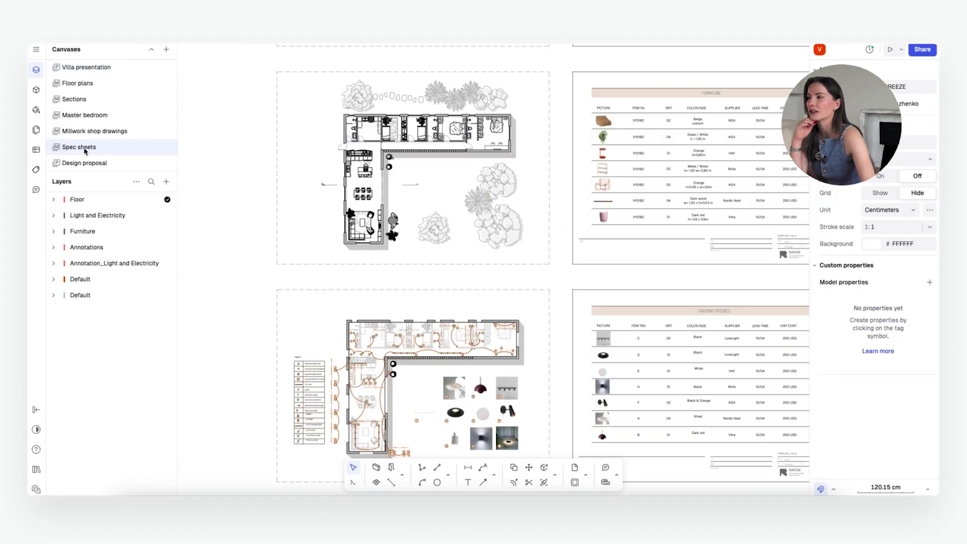
pyautogui.scroll(-5, 317, 203)
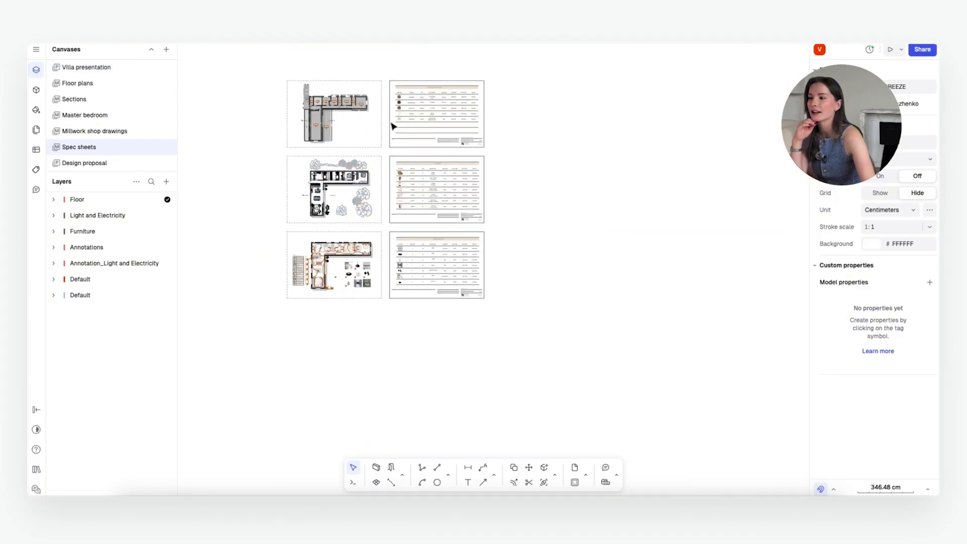
pyautogui.scroll(5, 391, 123)
pyautogui.scroll(-5, 355, 157)
pyautogui.scroll(2, 287, 123)
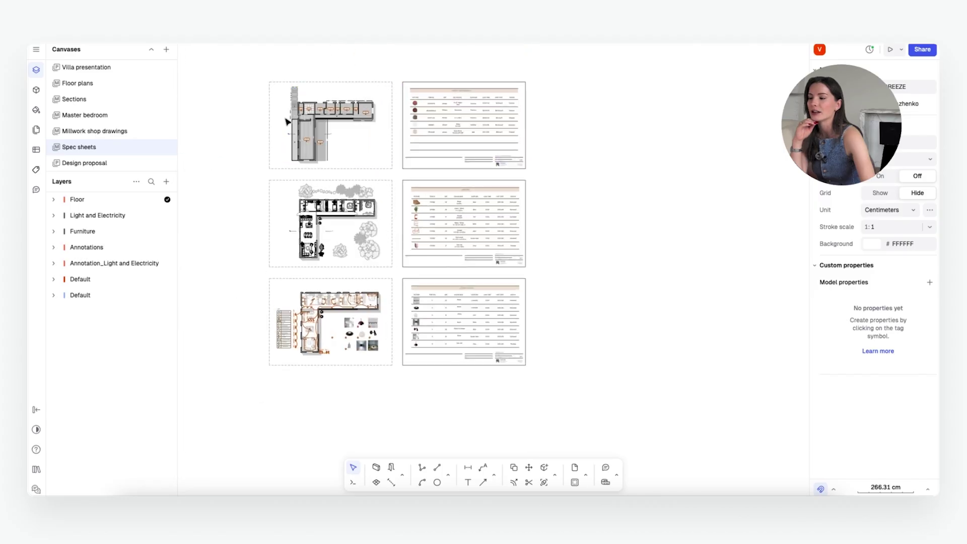
pyautogui.scroll(1, 538, 225)
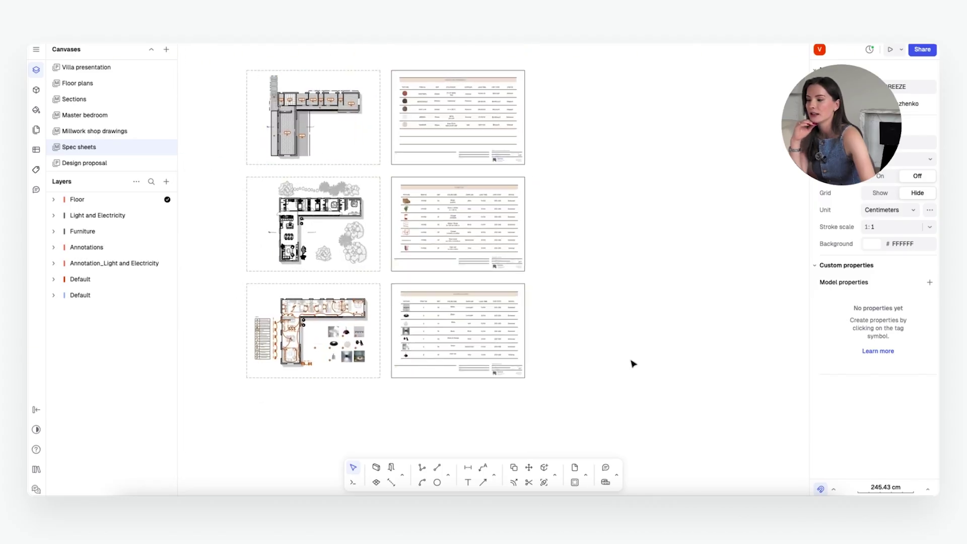
pyautogui.scroll(10, 492, 129)
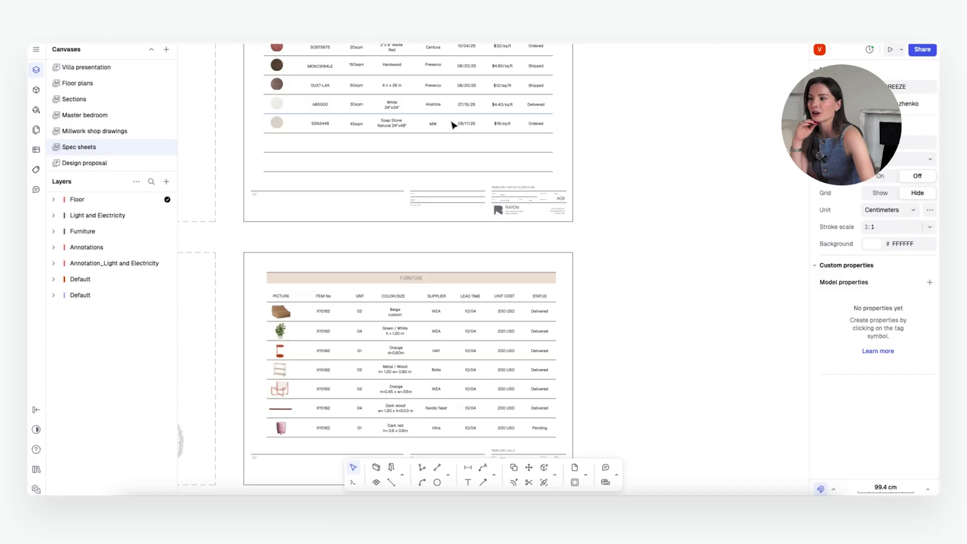
pyautogui.scroll(-6, 549, 119)
pyautogui.scroll(8, 550, 119)
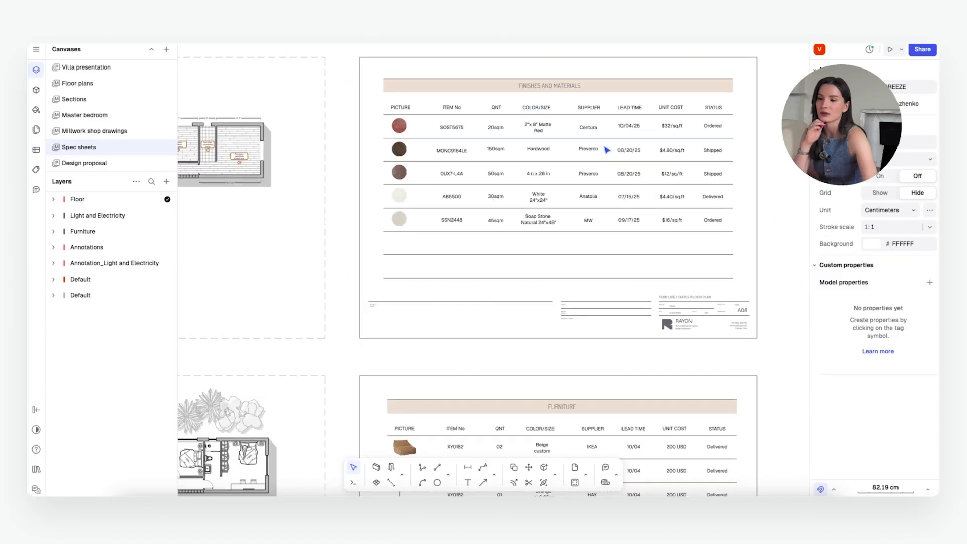
pyautogui.scroll(-2, 539, 159)
pyautogui.scroll(-3, 495, 165)
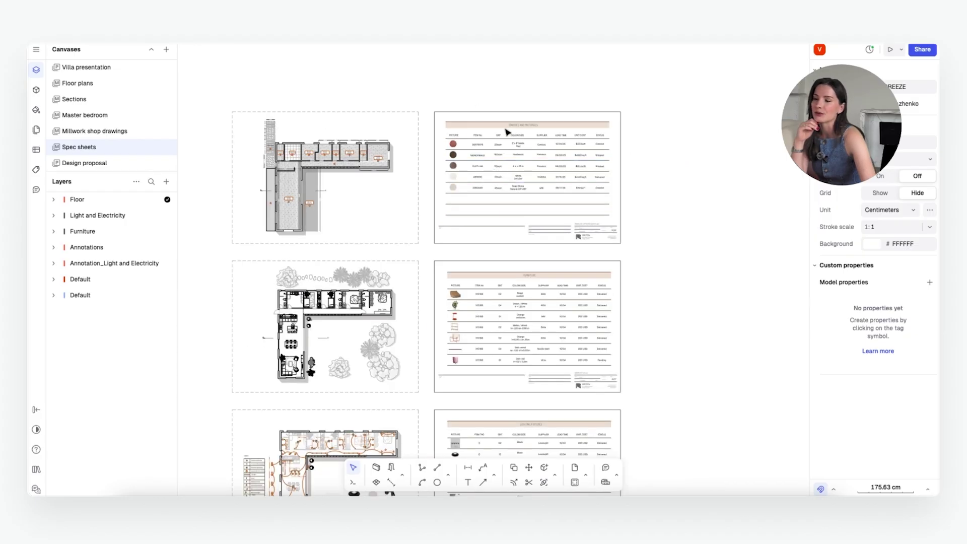
pyautogui.scroll(4, 577, 131)
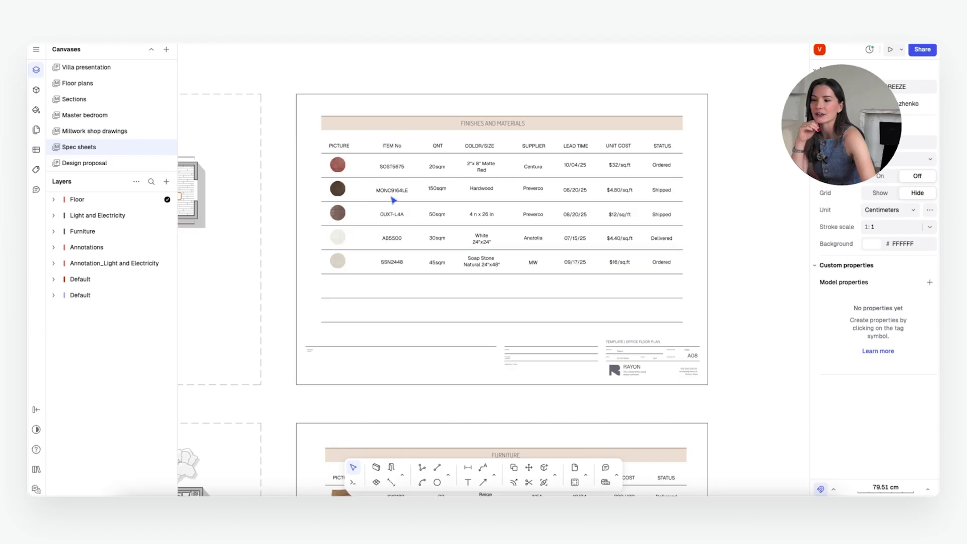
pyautogui.scroll(-1, 731, 198)
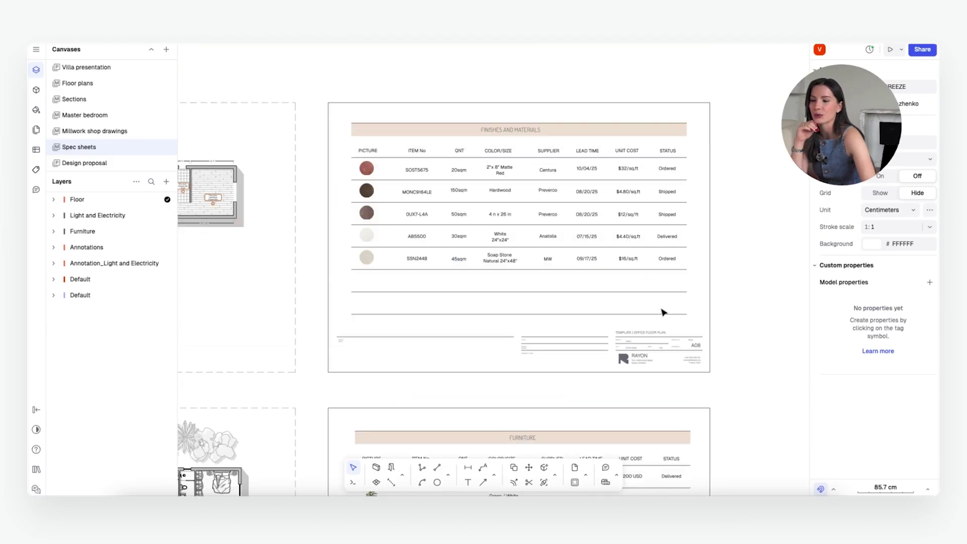
pyautogui.scroll(-2, 663, 313)
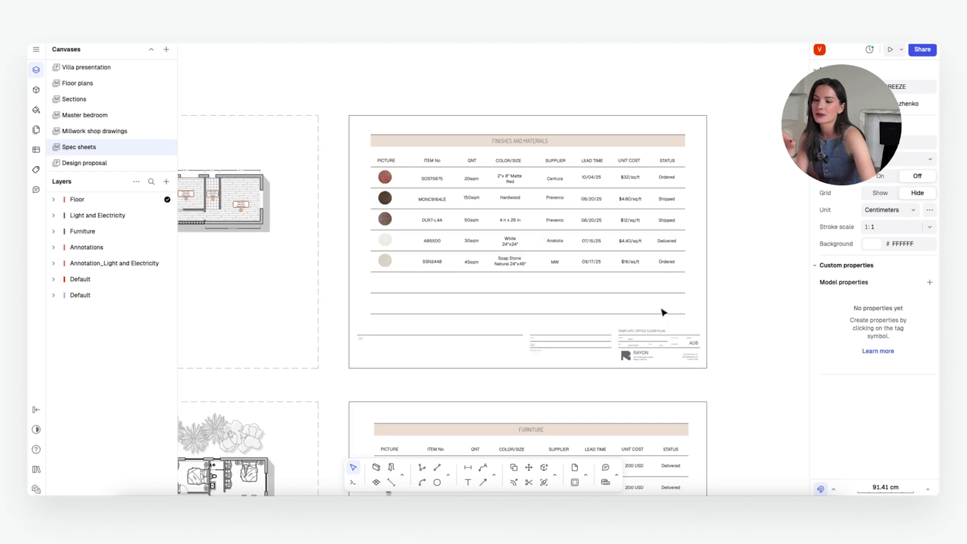
pyautogui.scroll(2, 703, 294)
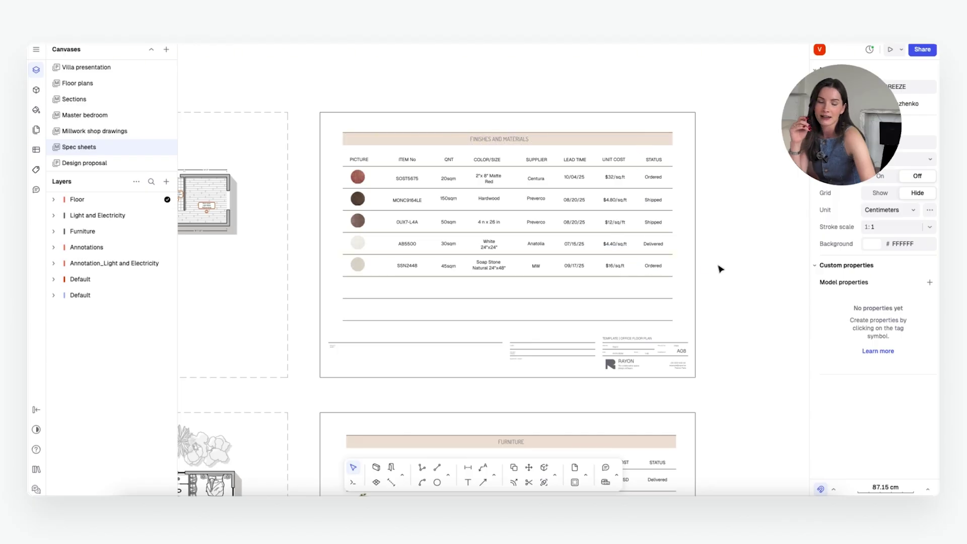
pyautogui.keyDown('ctrl'); pyautogui.scroll(-6, 720, 269); pyautogui.keyUp('ctrl')
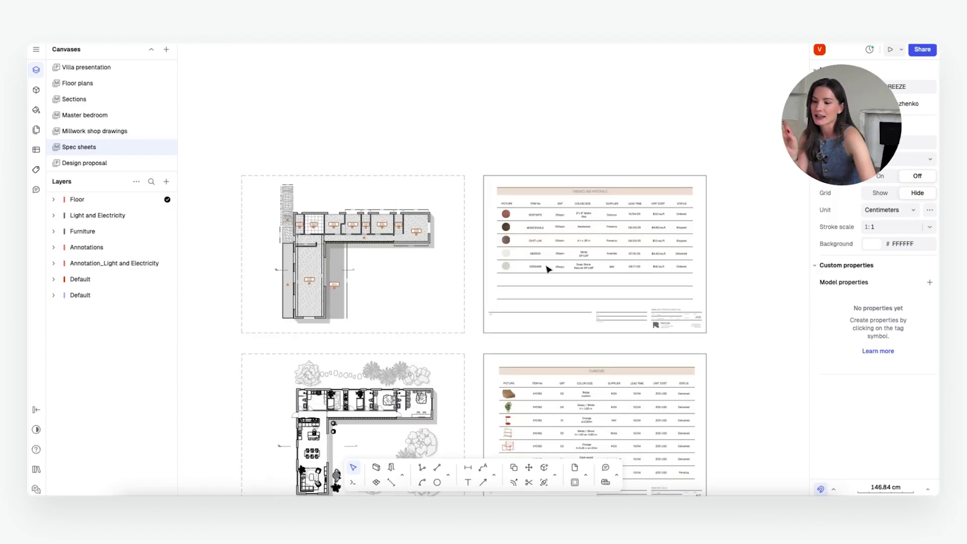
pyautogui.keyDown('ctrl'); pyautogui.scroll(3, 557, 390); pyautogui.keyUp('ctrl')
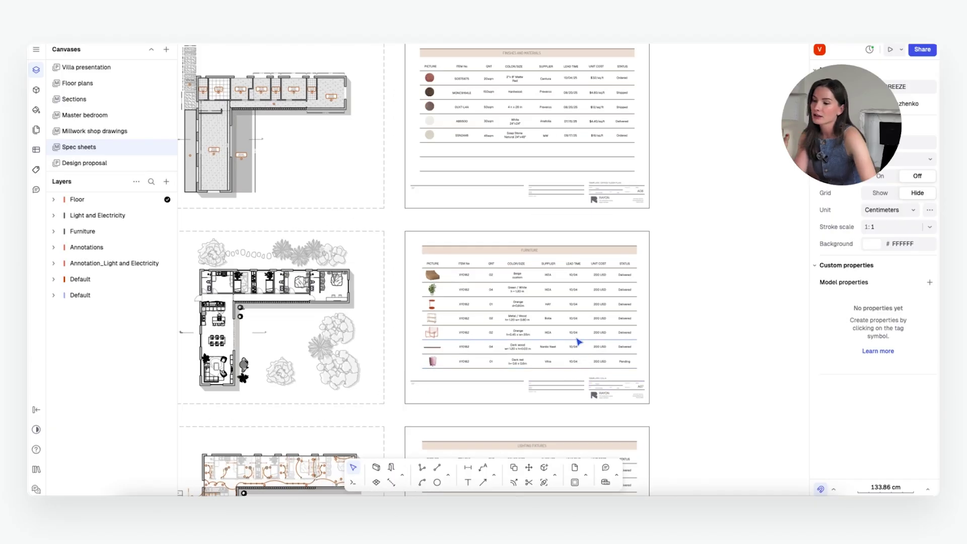
pyautogui.keyDown('ctrl'); pyautogui.scroll(-2, 664, 371); pyautogui.keyUp('ctrl')
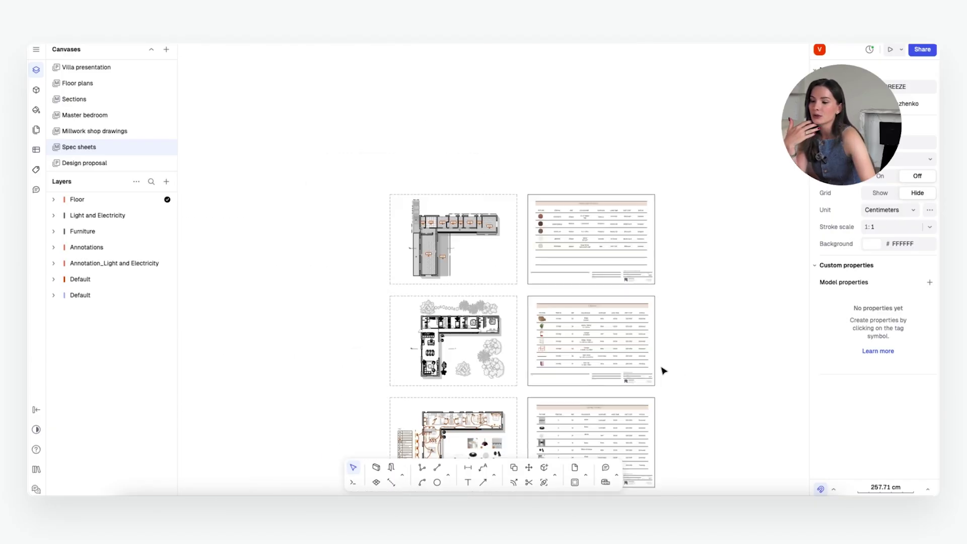
# Step: Zoom into the Lighting Fixtures sheet and select the track-light photo in row C
pyautogui.keyDown('ctrl'); pyautogui.scroll(5, 659, 360); pyautogui.keyUp('ctrl')
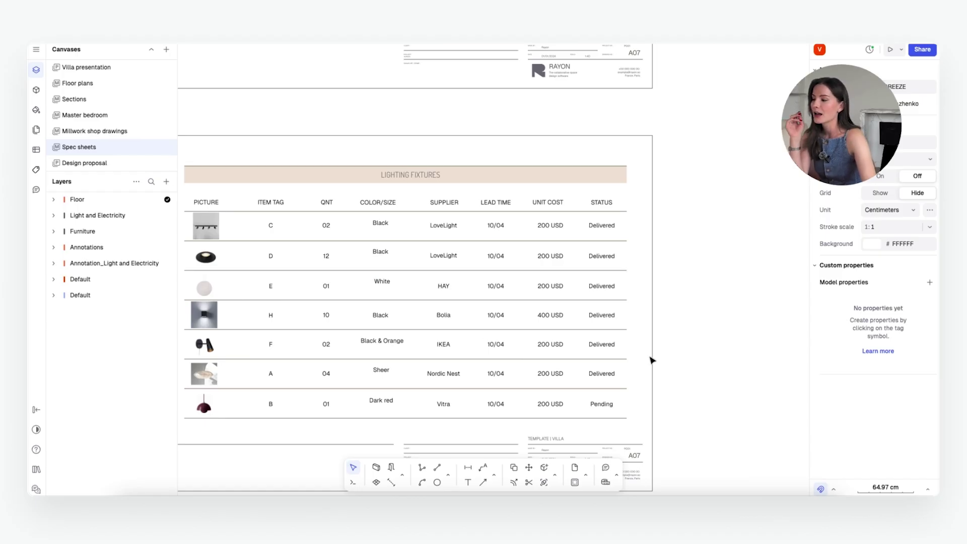
pyautogui.keyDown('ctrl'); pyautogui.scroll(-1, 333, 323); pyautogui.keyUp('ctrl')
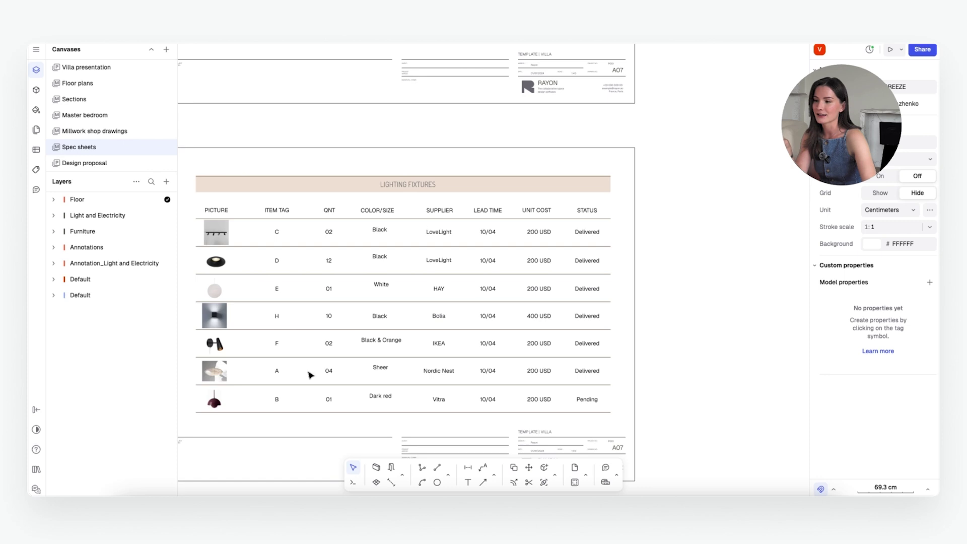
pyautogui.scroll(2, 691, 313)
pyautogui.keyDown('ctrl'); pyautogui.scroll(2, 691, 313); pyautogui.keyUp('ctrl')
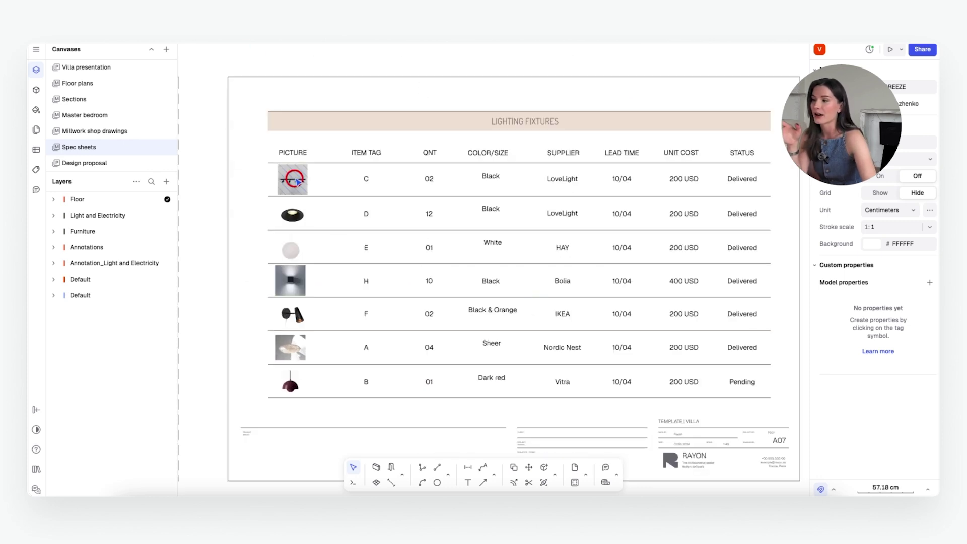
pyautogui.click(297, 181)
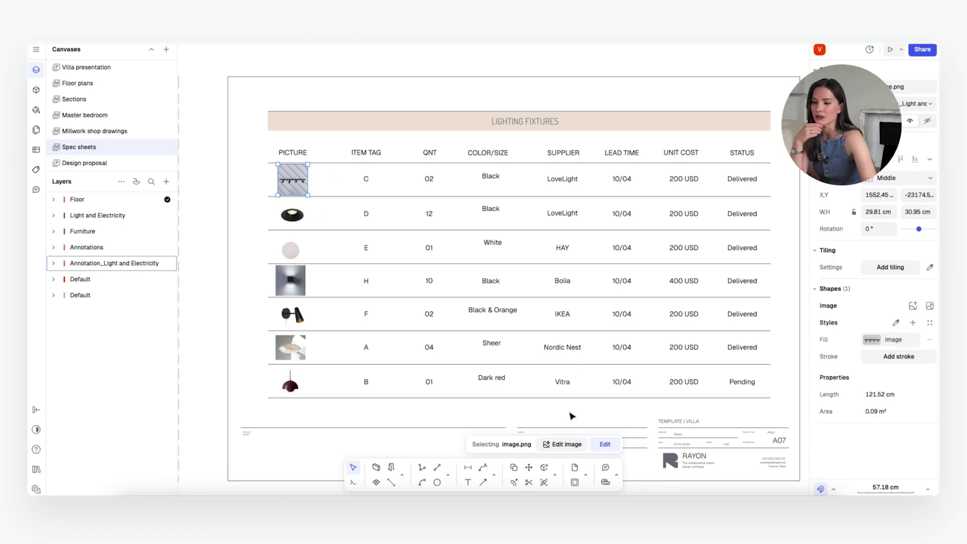
# Step: Remove the grey background from the row C track-light photo, accept the edit and deselect it
pyautogui.click(557, 446)
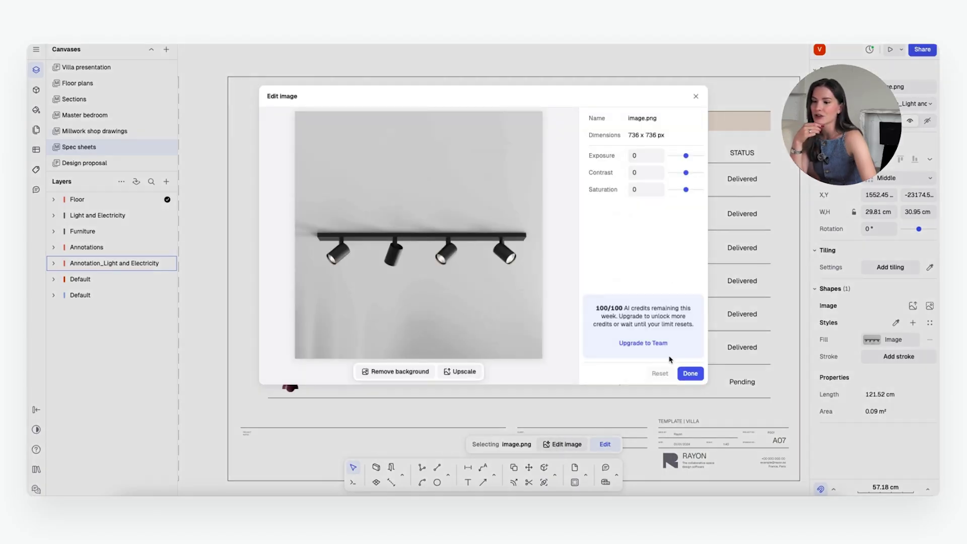
pyautogui.click(395, 373)
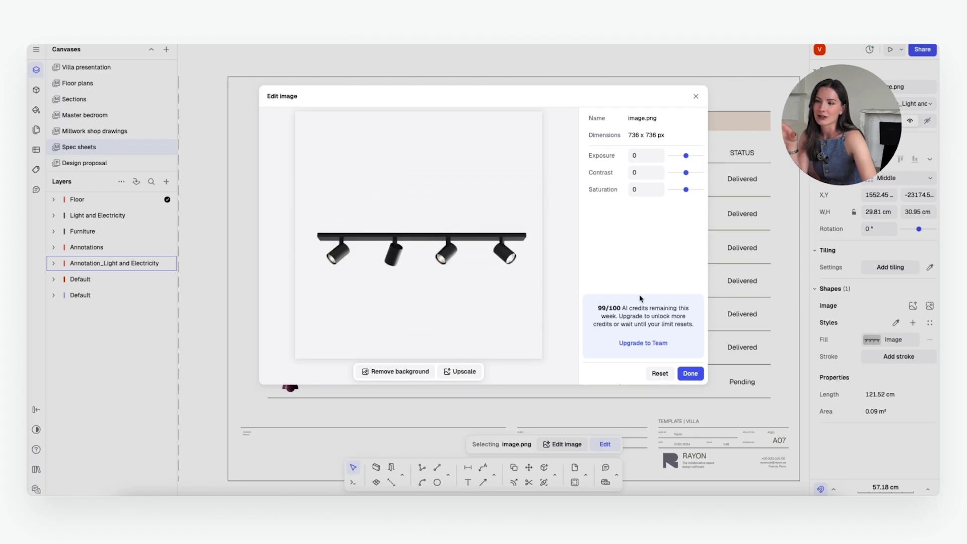
pyautogui.click(690, 373)
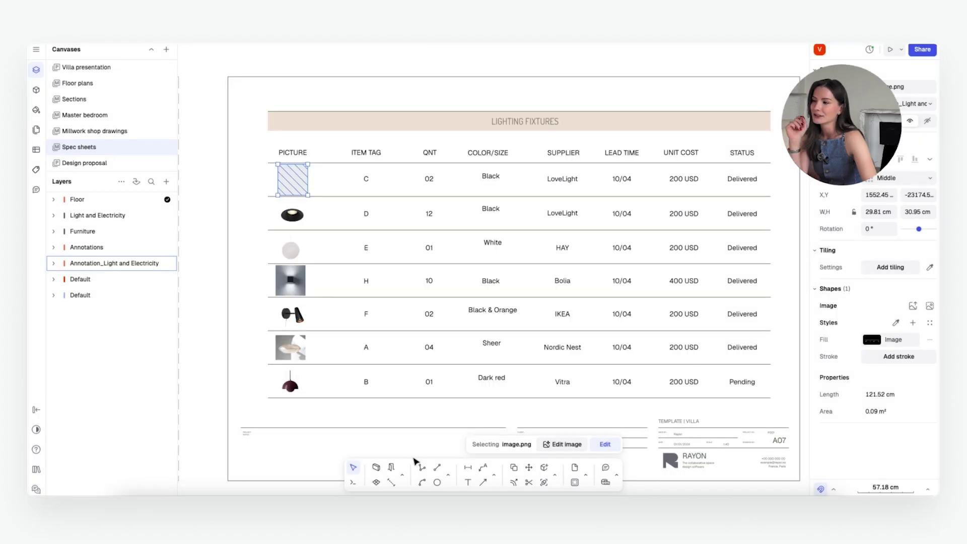
pyautogui.click(228, 211)
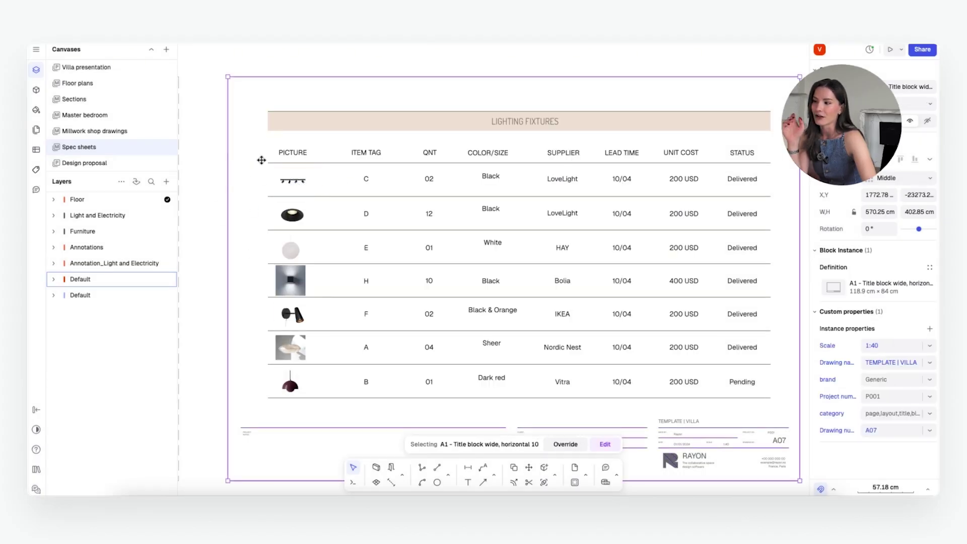
# Step: Clear the selection and select the furniture group on the lighting plan
pyautogui.press('Escape')
pyautogui.keyDown('ctrl'); pyautogui.scroll(-3, 423, 384); pyautogui.keyUp('ctrl')
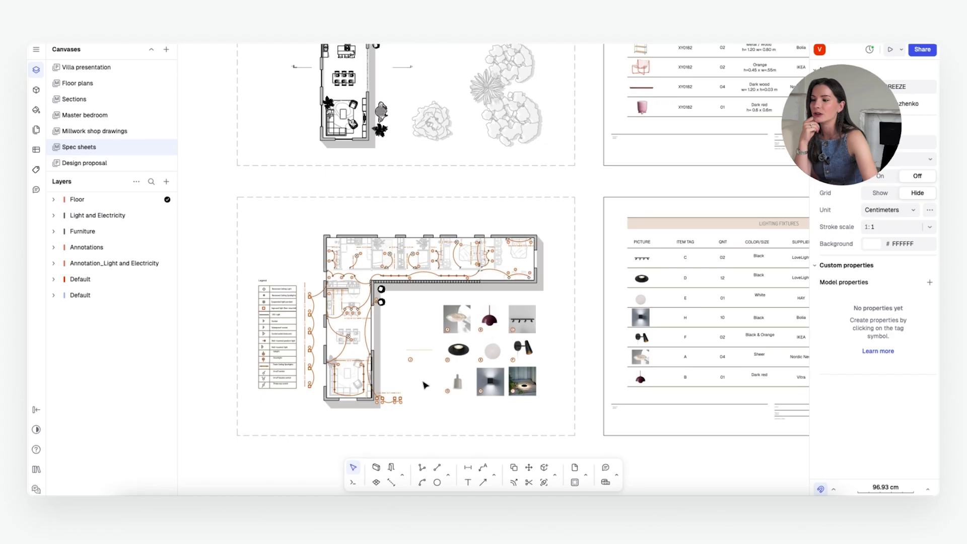
pyautogui.keyDown('ctrl'); pyautogui.scroll(-2, 383, 353); pyautogui.keyUp('ctrl')
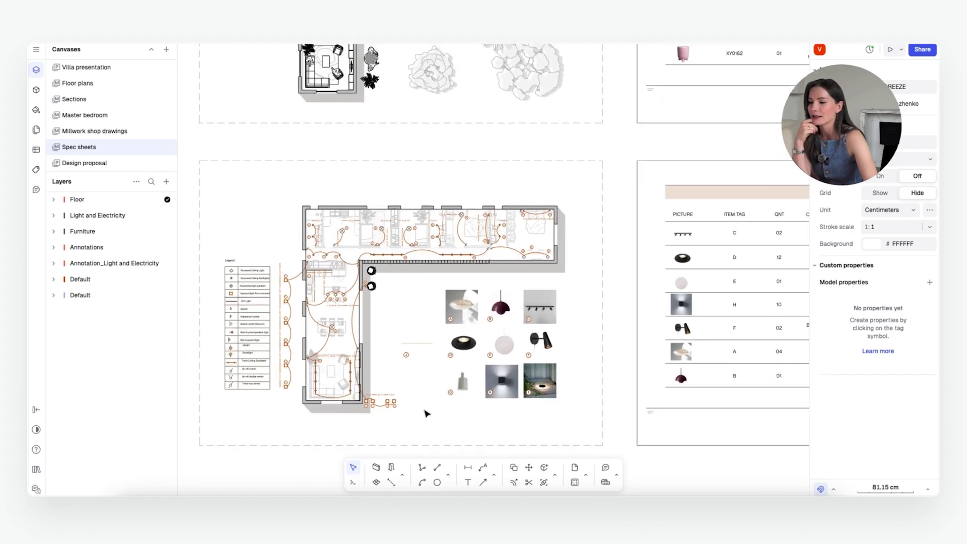
pyautogui.click(337, 308)
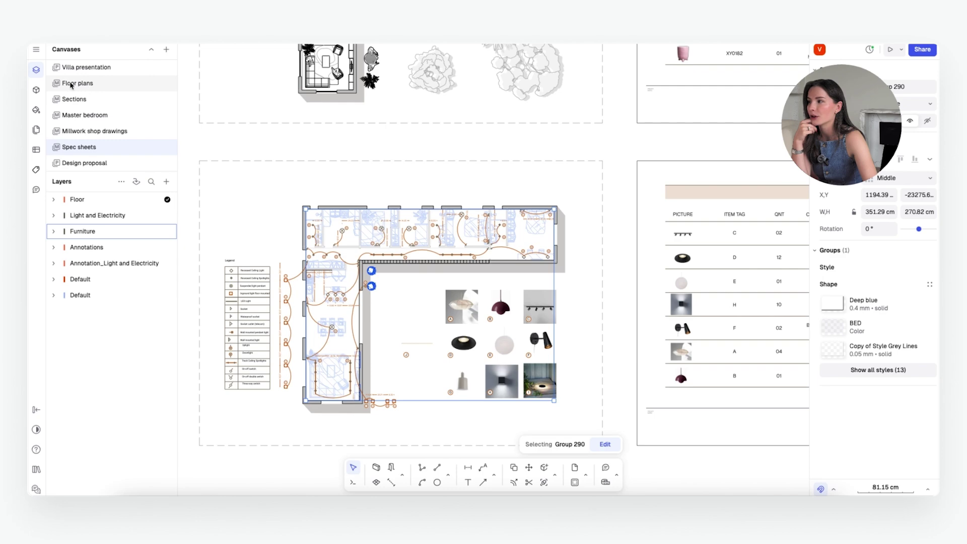
# Step: Select light symbols on the plan, including the D light near the kitchen
pyautogui.keyDown('ctrl'); pyautogui.scroll(4, 447, 369); pyautogui.keyUp('ctrl')
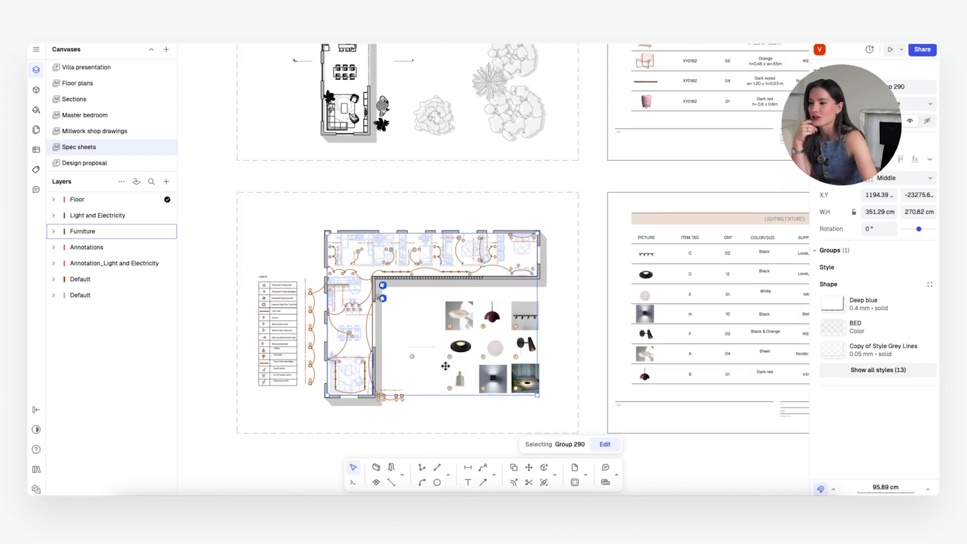
pyautogui.keyDown('ctrl'); pyautogui.scroll(4, 389, 358); pyautogui.keyUp('ctrl')
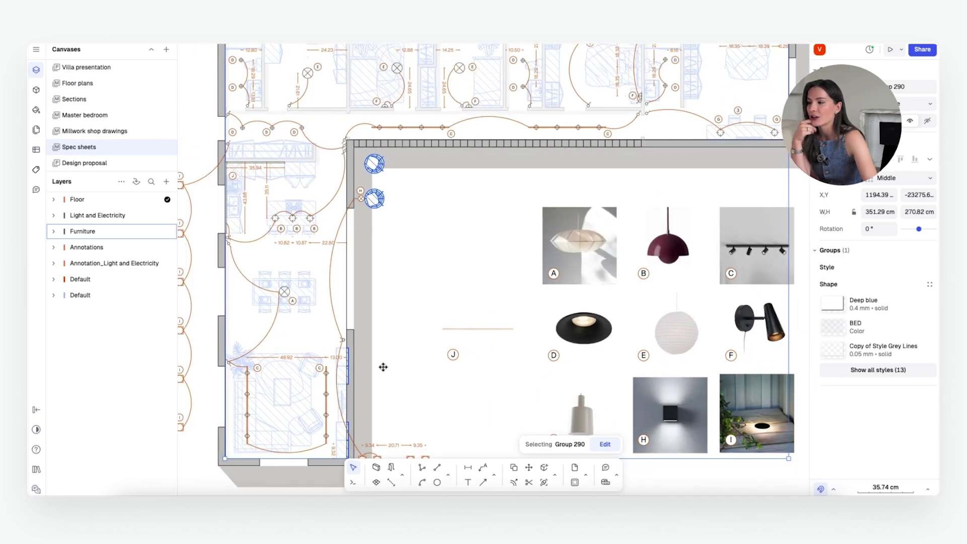
pyautogui.keyDown('ctrl'); pyautogui.scroll(-3, 388, 303); pyautogui.keyUp('ctrl')
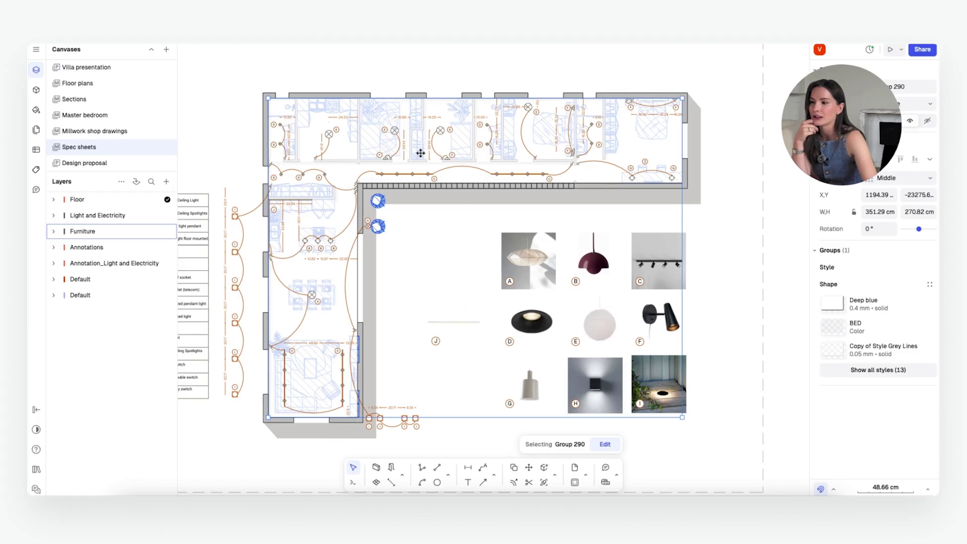
pyautogui.click(453, 155)
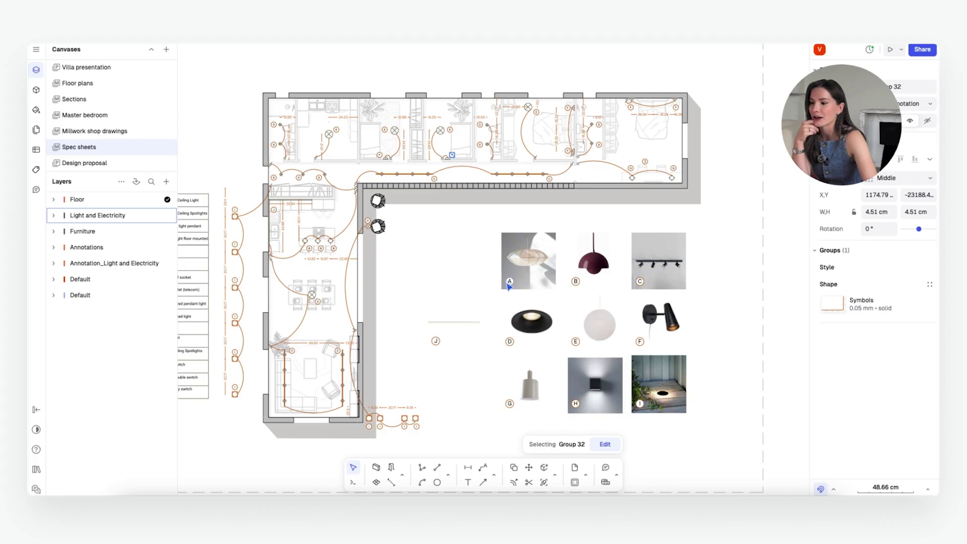
pyautogui.keyDown('ctrl'); pyautogui.scroll(5, 306, 170); pyautogui.keyUp('ctrl')
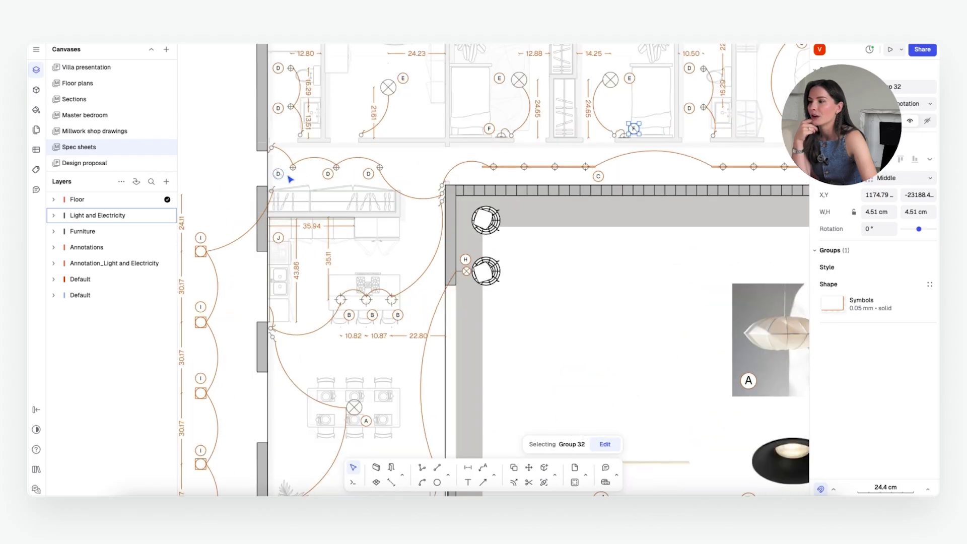
pyautogui.click(279, 174)
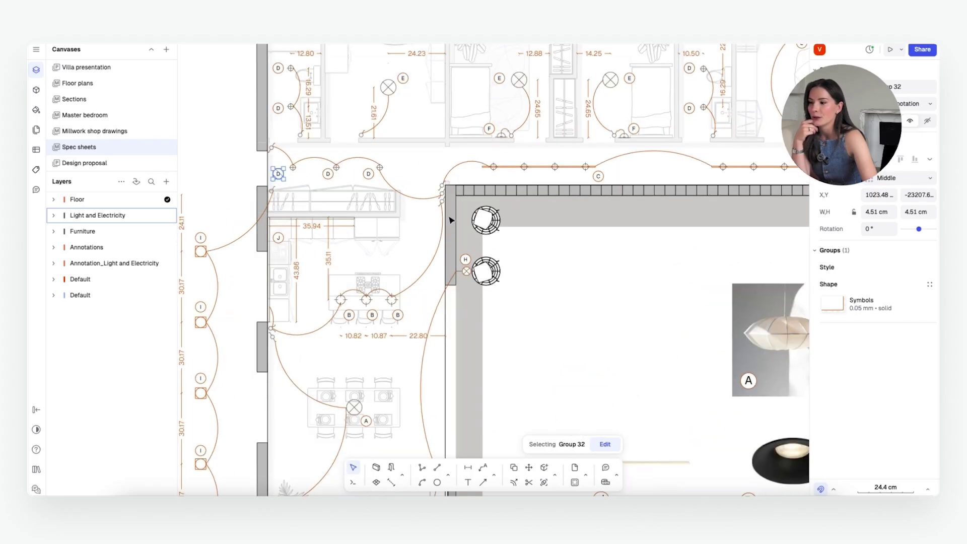
pyautogui.keyDown('ctrl'); pyautogui.scroll(-5, 451, 221); pyautogui.keyUp('ctrl')
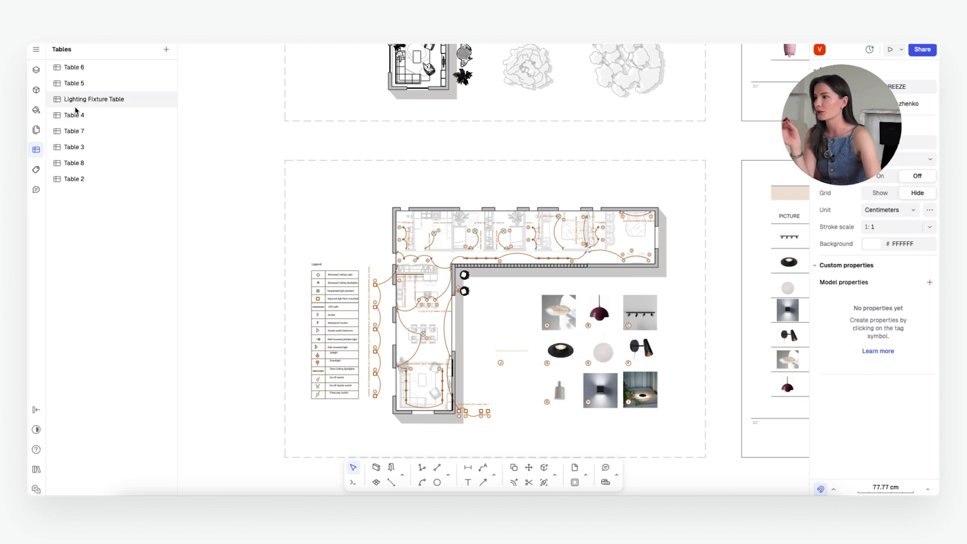
# Step: Switch between sidebar lists and reopen the Lighting Fixture Table
pyautogui.click(36, 129)
pyautogui.click(36, 70)
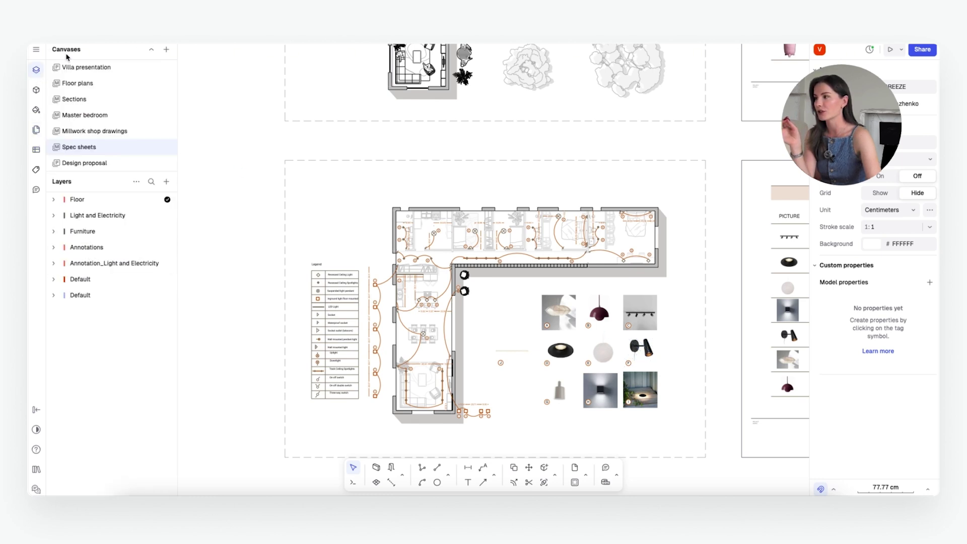
pyautogui.click(34, 153)
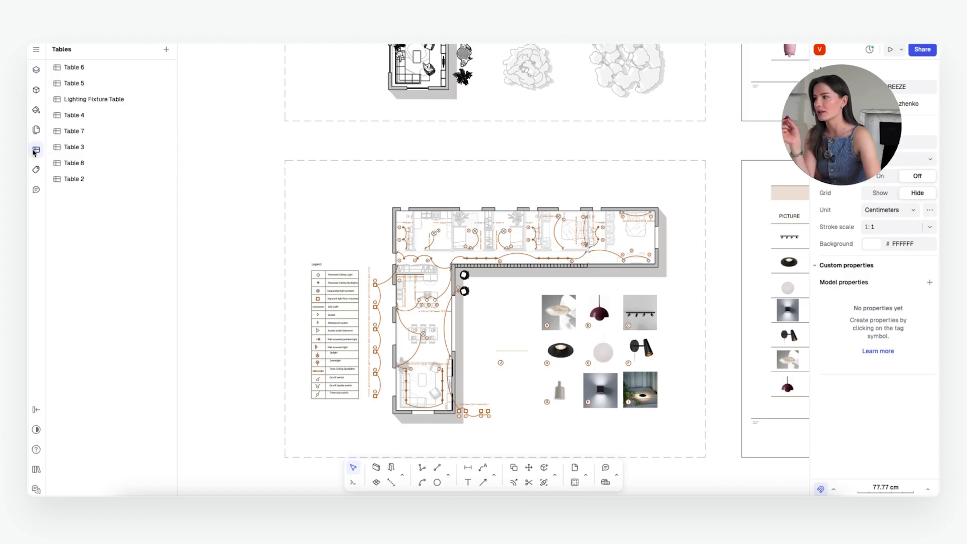
pyautogui.click(103, 101)
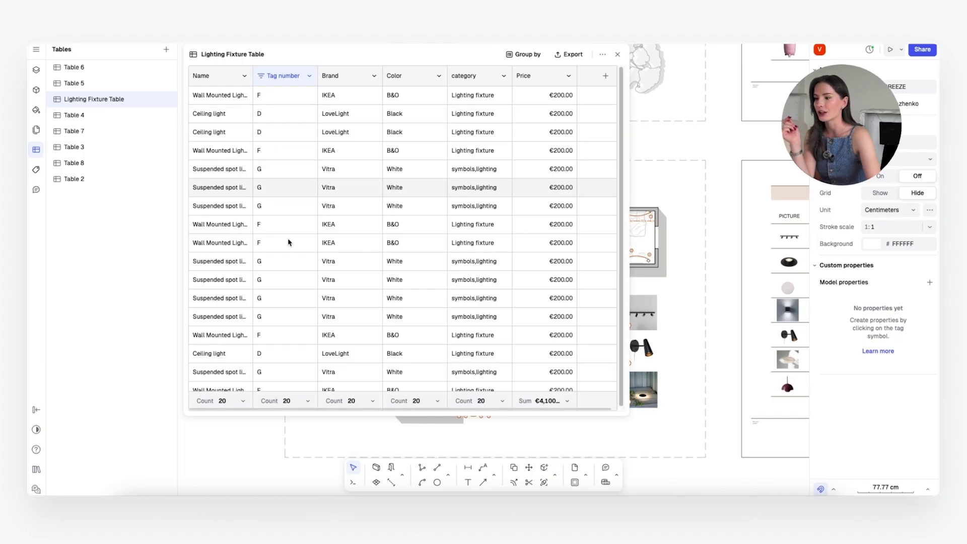
# Step: Select and deselect the 18.35 dimension, then open the add-column properties list
pyautogui.scroll(-2, 312, 301)
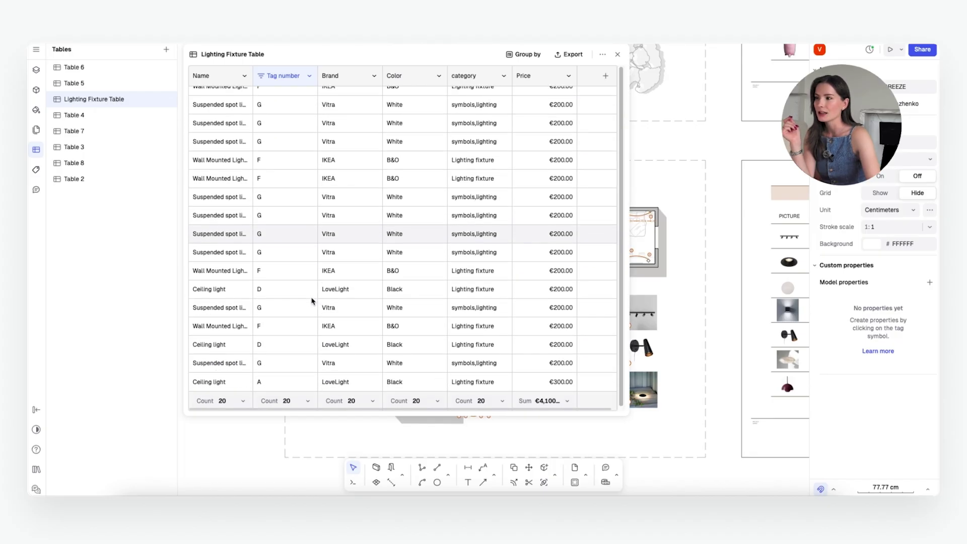
pyautogui.scroll(2, 312, 301)
pyautogui.keyDown('ctrl'); pyautogui.scroll(-3, 730, 305); pyautogui.keyUp('ctrl')
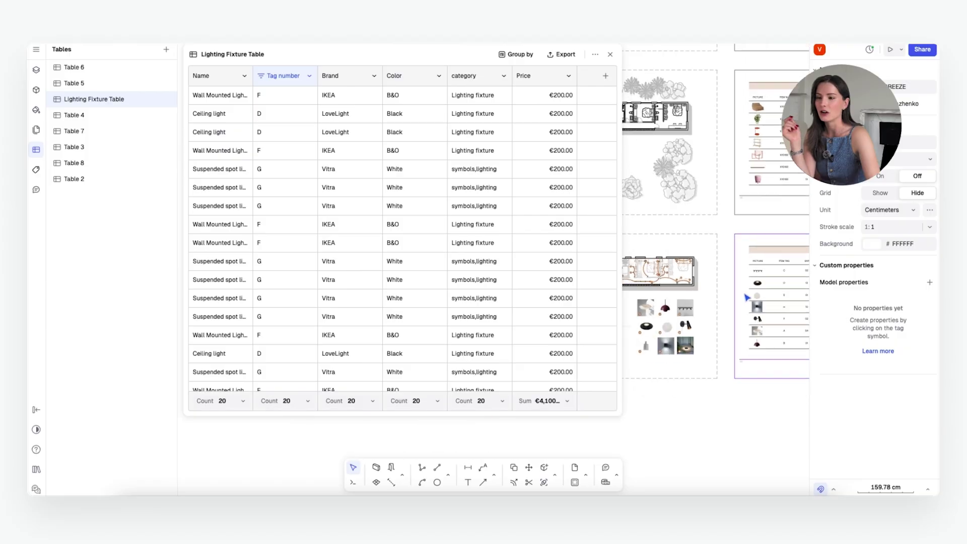
pyautogui.keyDown('ctrl'); pyautogui.scroll(5, 747, 298); pyautogui.keyUp('ctrl')
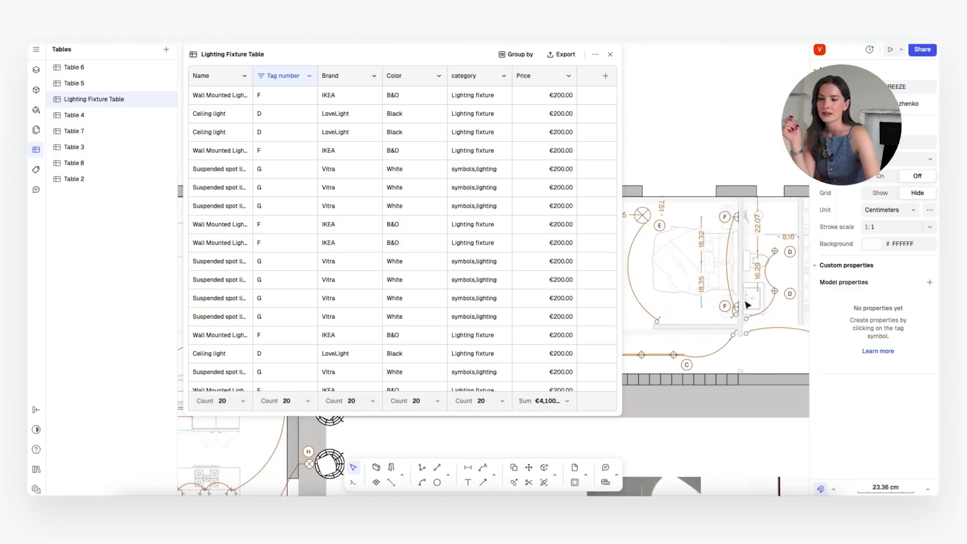
pyautogui.keyDown('ctrl'); pyautogui.scroll(1, 741, 307); pyautogui.keyUp('ctrl')
pyautogui.click(728, 309)
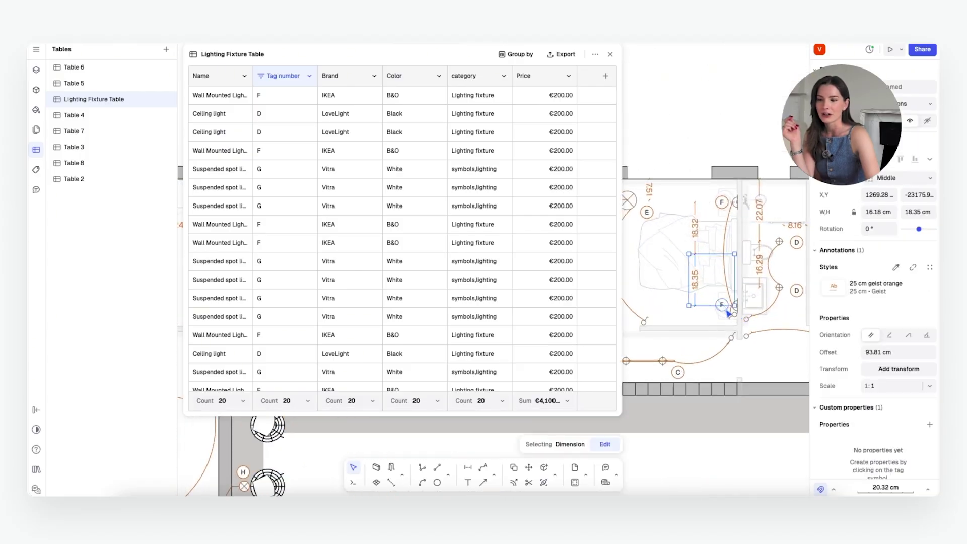
pyautogui.click(741, 371)
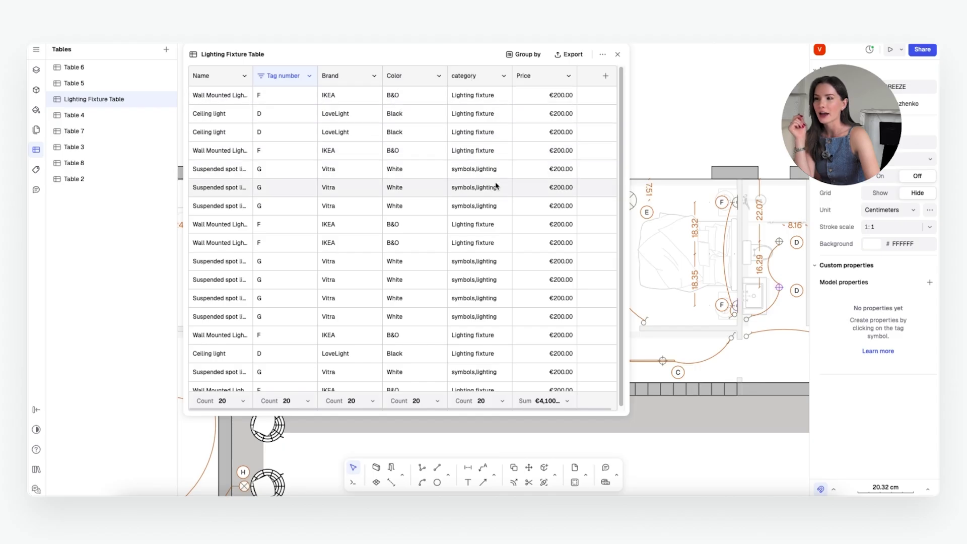
pyautogui.click(606, 75)
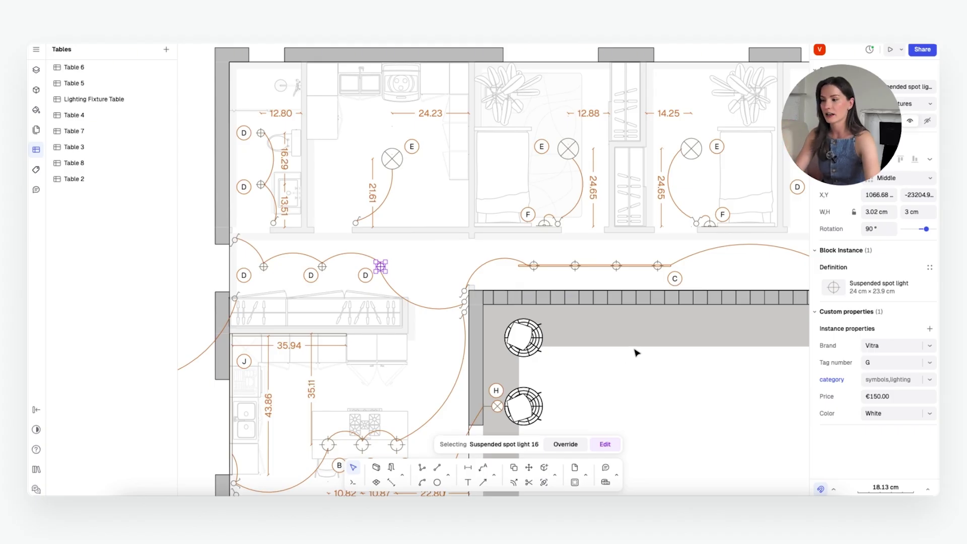
# Step: Select a suspended spot light, keep its brand unchanged, and open its Add property list
pyautogui.click(402, 267)
pyautogui.click(381, 267)
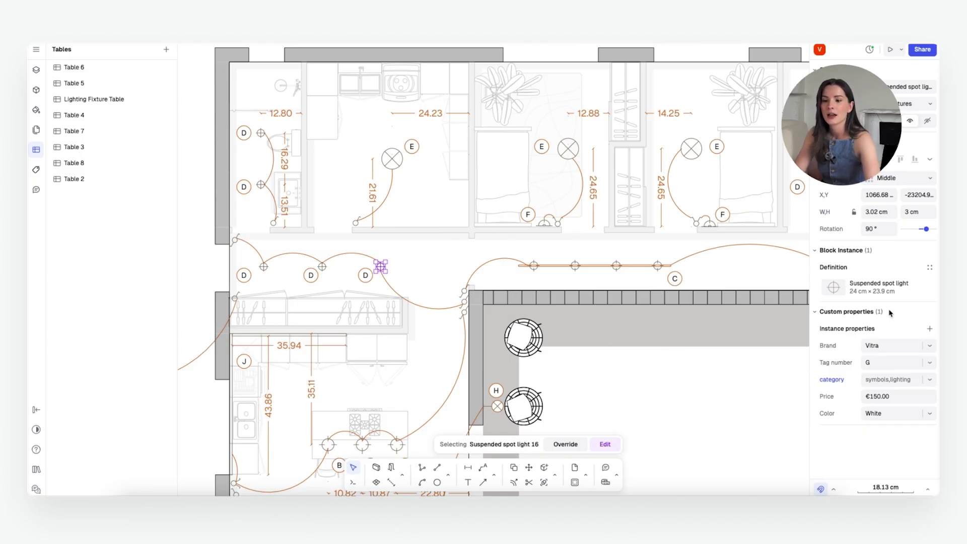
pyautogui.click(875, 345)
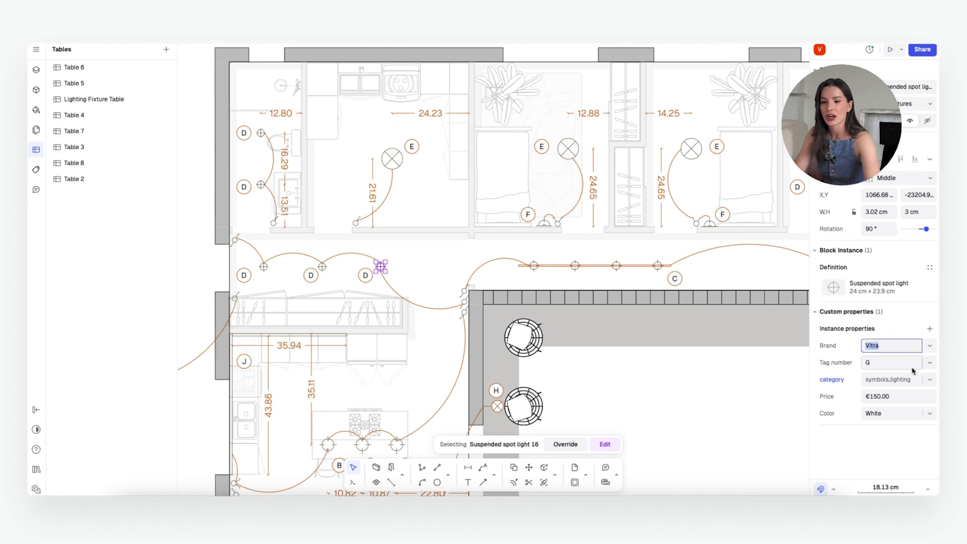
pyautogui.click(913, 332)
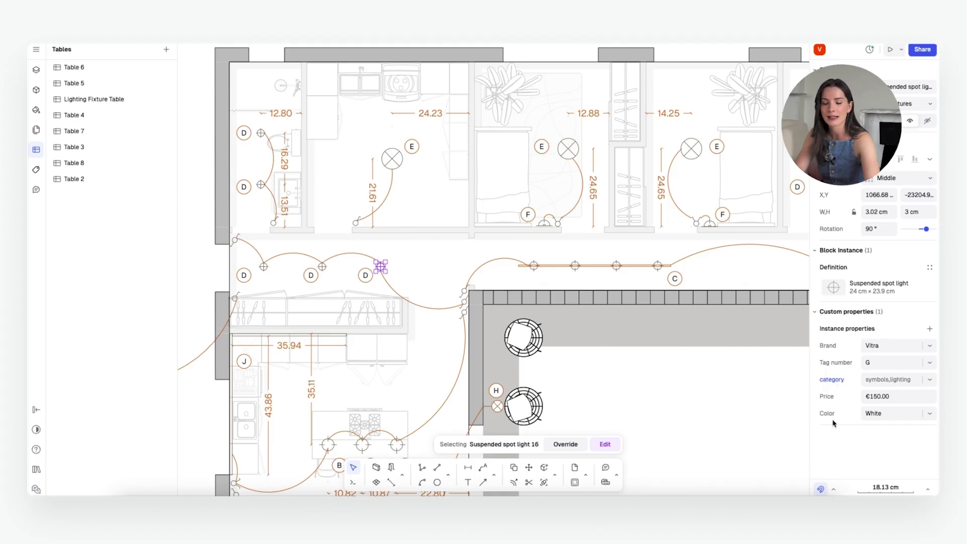
pyautogui.click(930, 329)
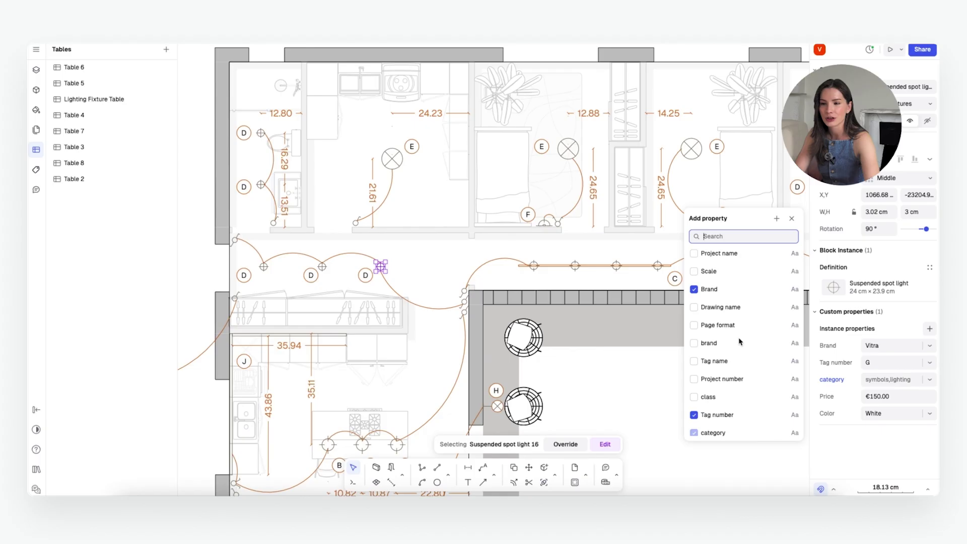
pyautogui.scroll(-3, 740, 343)
pyautogui.scroll(3, 741, 343)
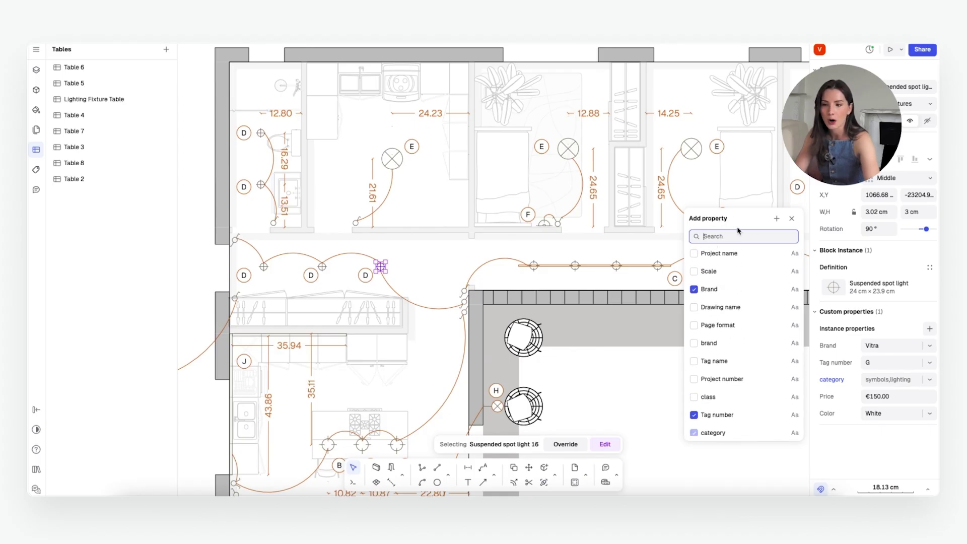
# Step: Add a Text property named Status to the spot light with value Ordered
pyautogui.click(777, 220)
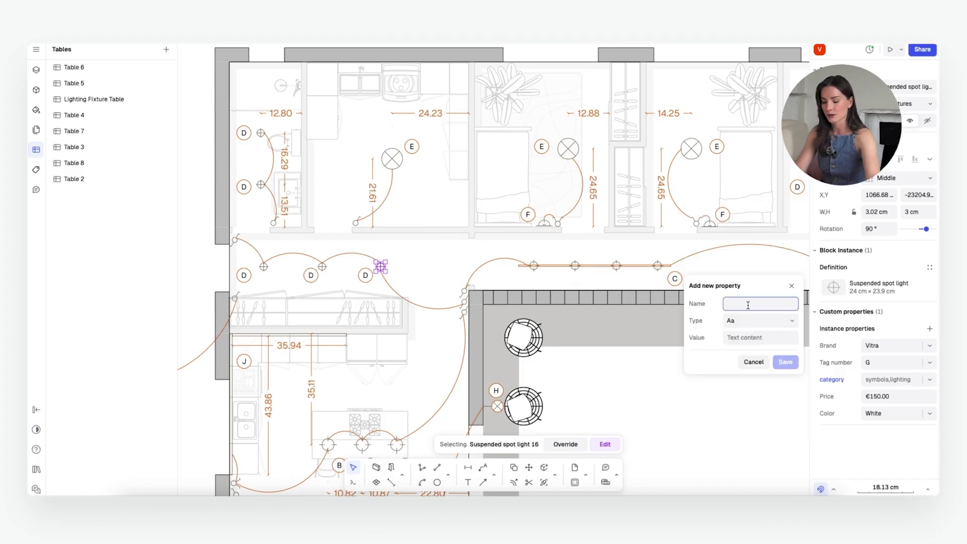
pyautogui.write('Status')
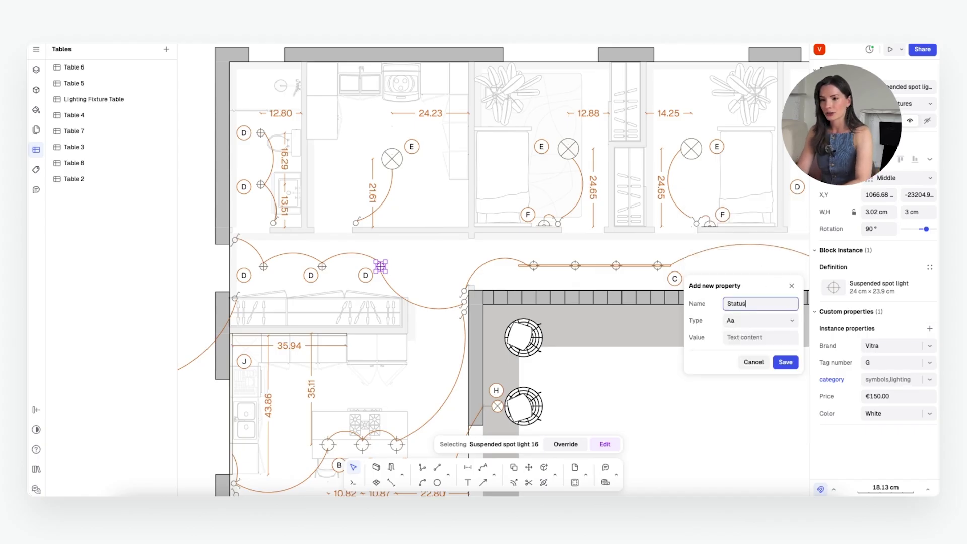
pyautogui.click(776, 320)
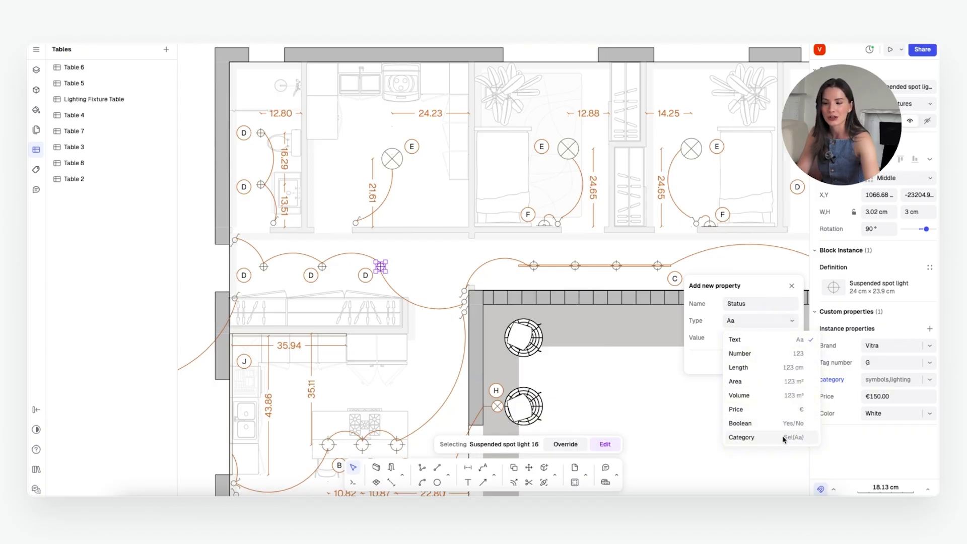
pyautogui.click(713, 337)
pyautogui.click(763, 335)
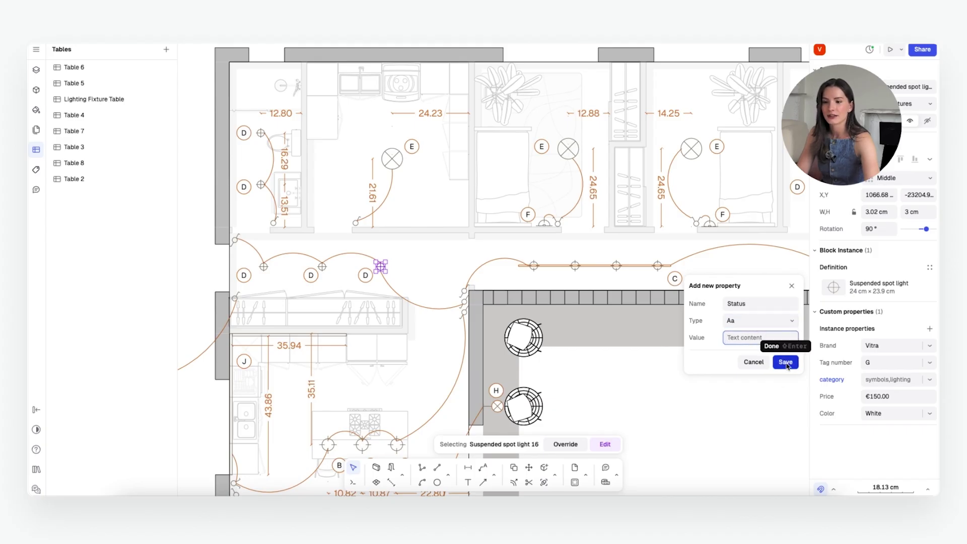
pyautogui.click(786, 363)
pyautogui.click(900, 429)
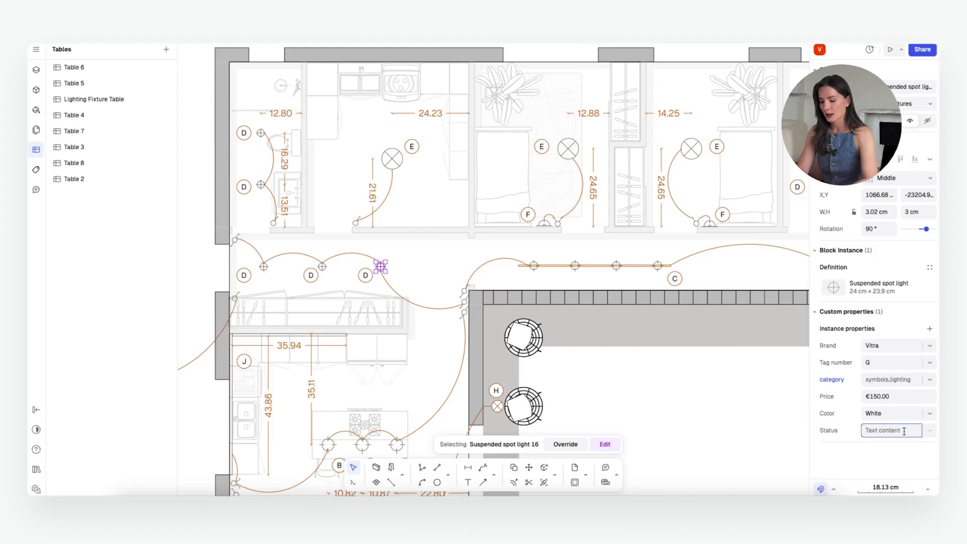
pyautogui.write('Ordered')
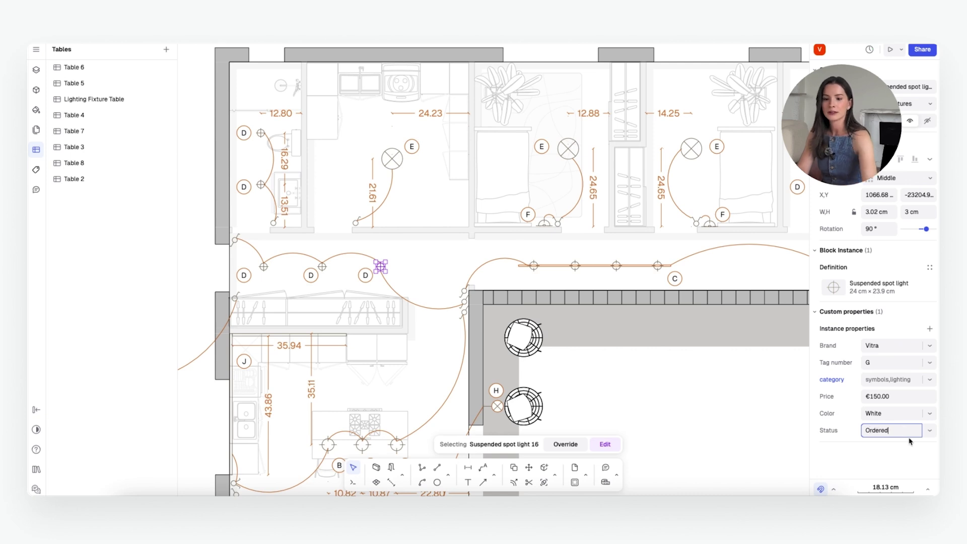
pyautogui.click(914, 460)
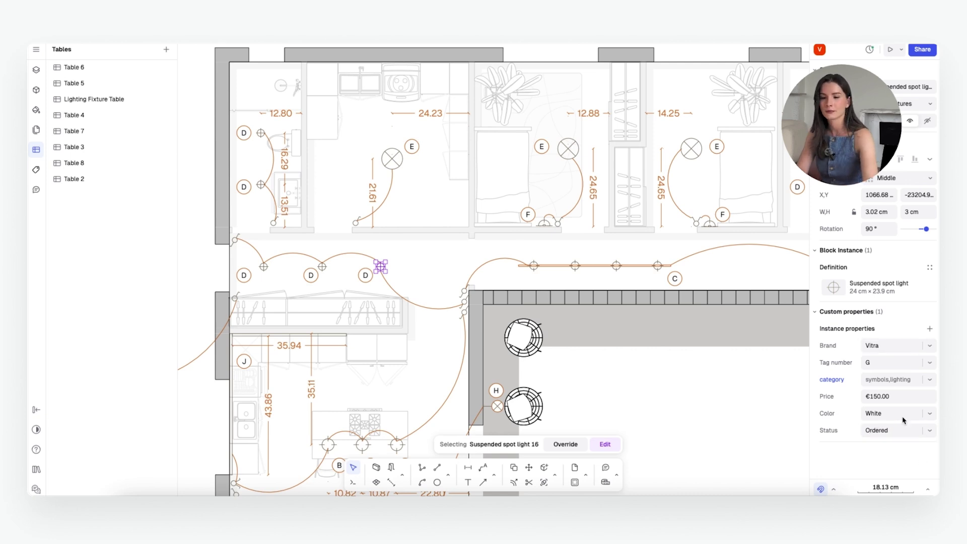
# Step: Change the spot light's price to €200.00 and its brand from Vitra to Cb2
pyautogui.click(924, 396)
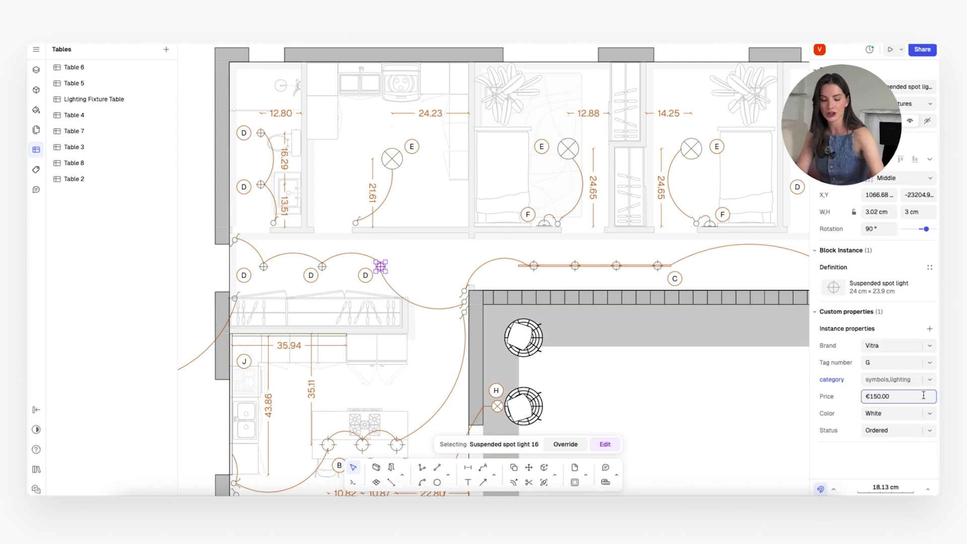
pyautogui.hotkey('ctrl', 'a')
pyautogui.write('200')
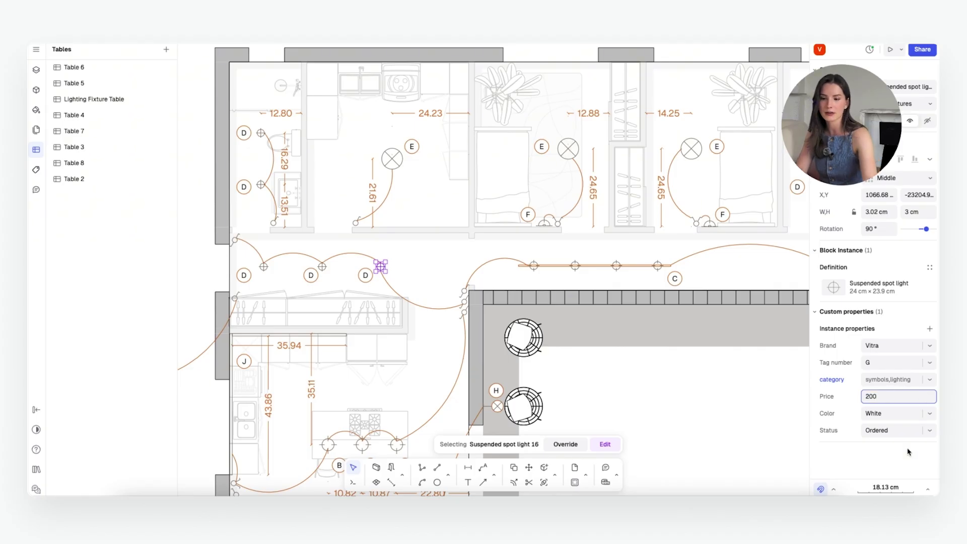
pyautogui.press('Return')
pyautogui.doubleClick(882, 345)
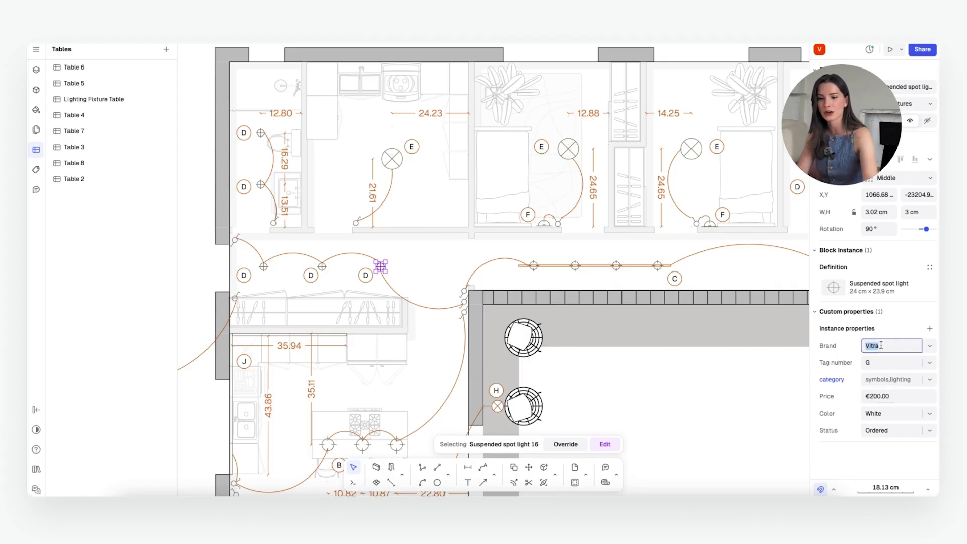
pyautogui.write('Cb2')
pyautogui.press('Return')
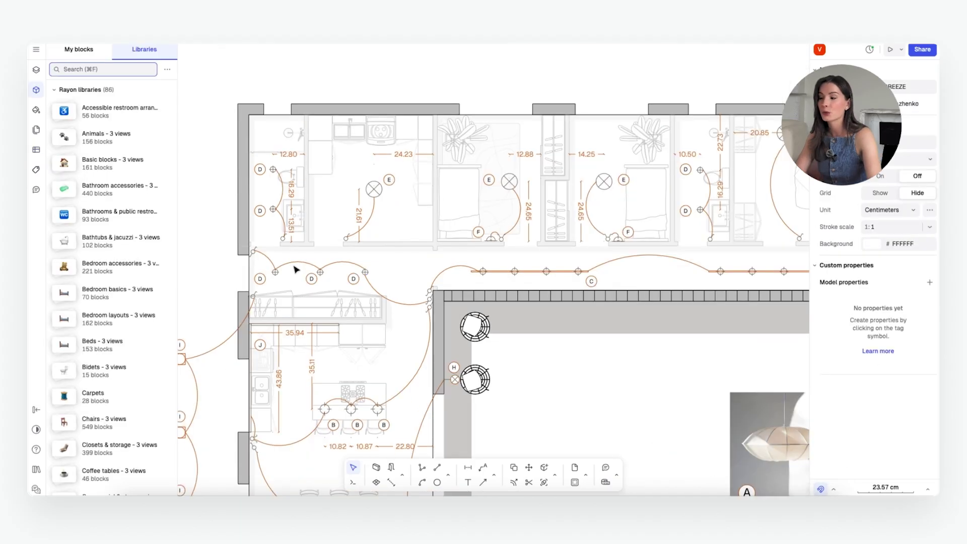
# Step: Open the Lighting Fixture Table from the tables list
pyautogui.click(363, 271)
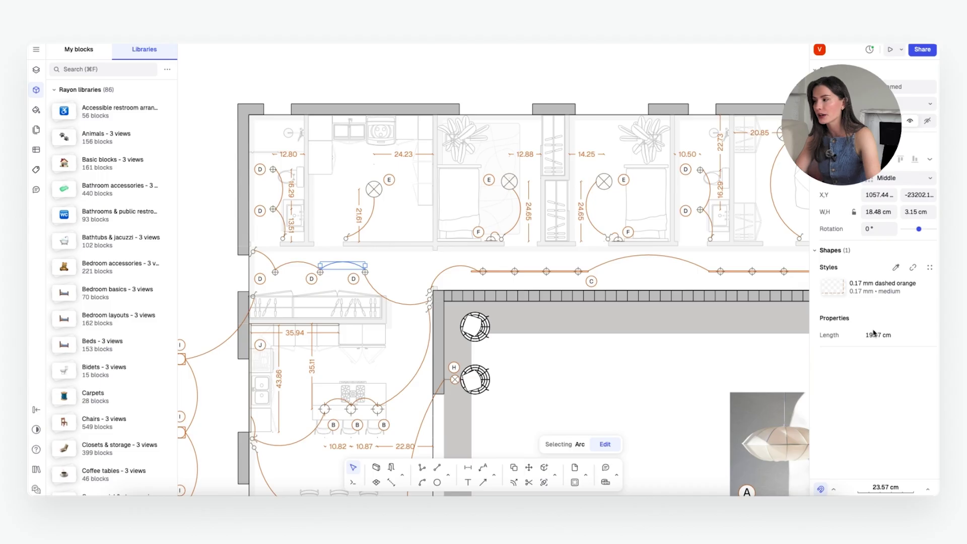
pyautogui.click(37, 152)
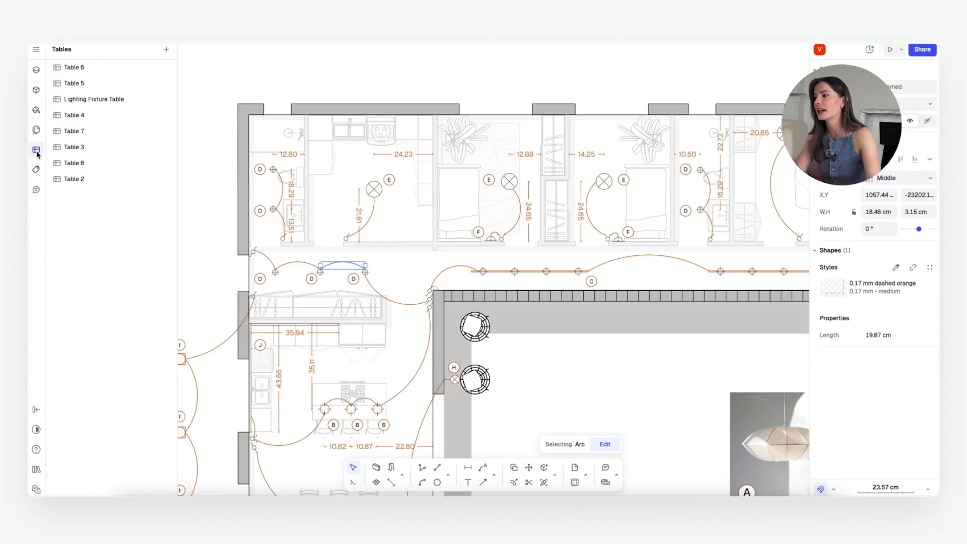
pyautogui.click(105, 100)
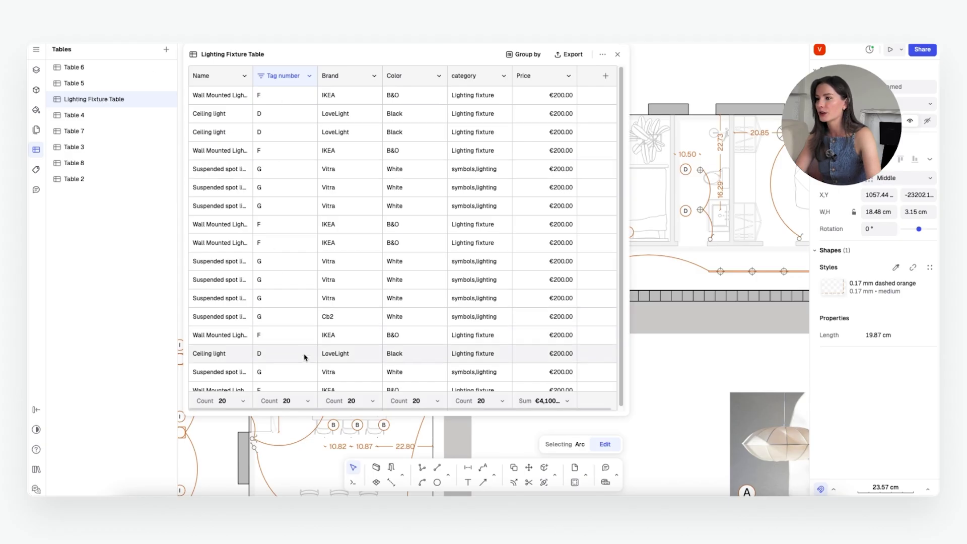
# Step: Group the table by Brand and collapse the IKEA, LoveLight and Vitra groups
pyautogui.click(373, 76)
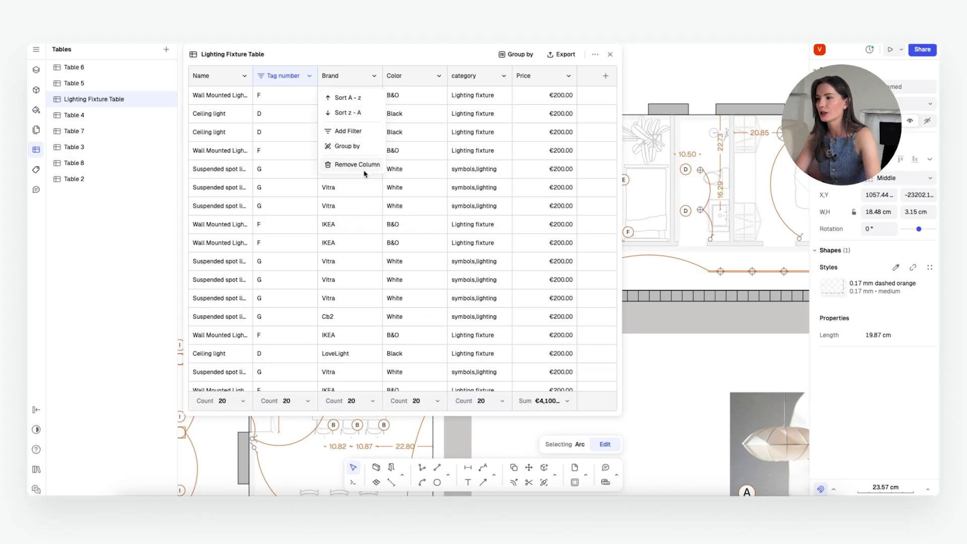
pyautogui.click(367, 146)
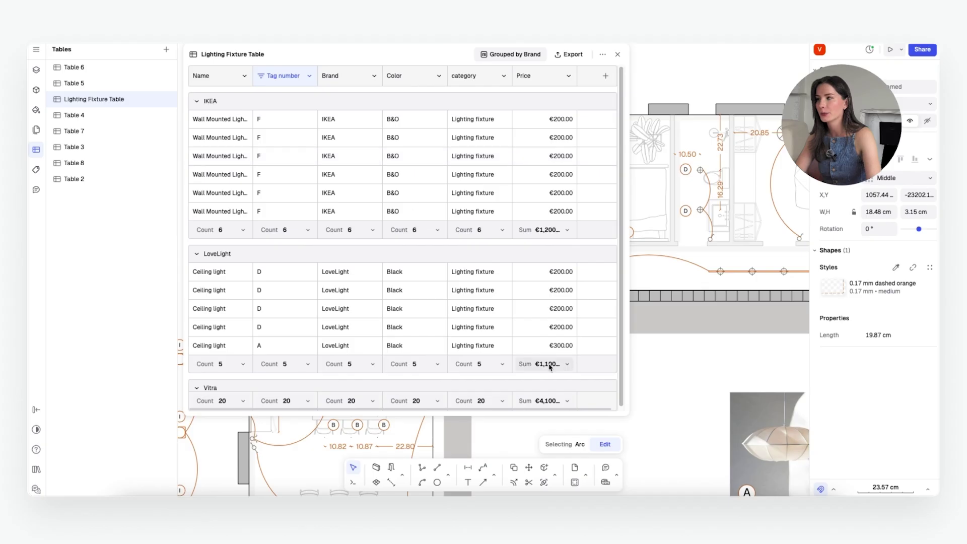
pyautogui.scroll(-2, 398, 309)
pyautogui.scroll(-5, 397, 308)
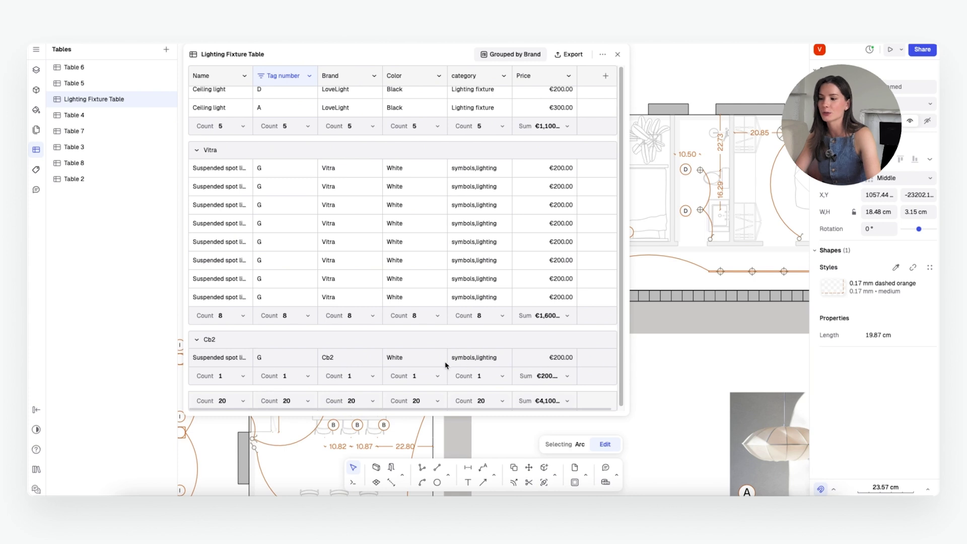
pyautogui.scroll(5, 530, 359)
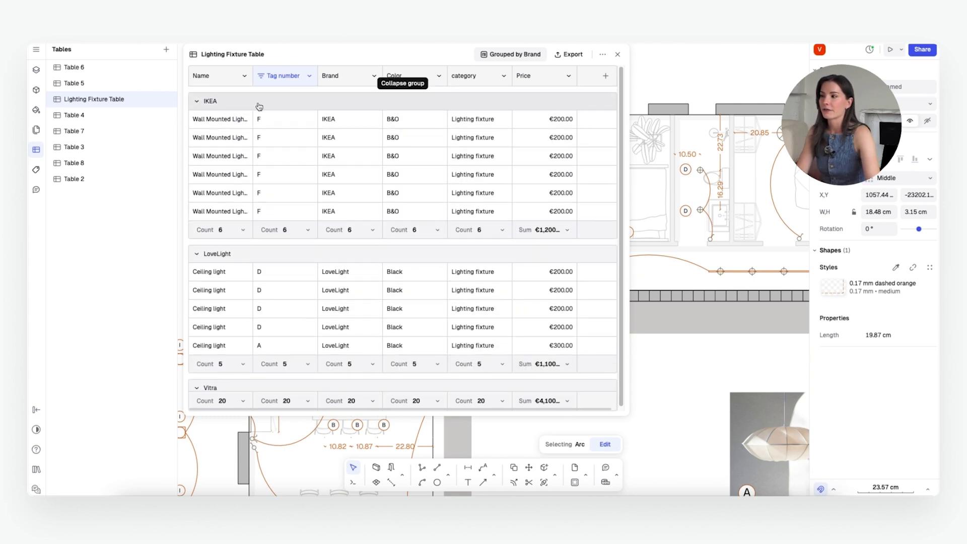
pyautogui.click(196, 102)
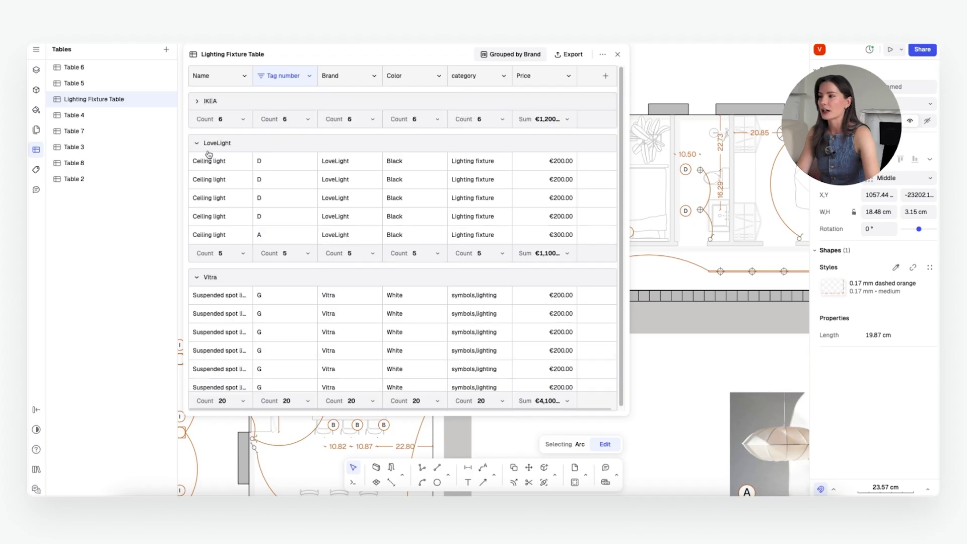
pyautogui.click(197, 143)
pyautogui.click(196, 185)
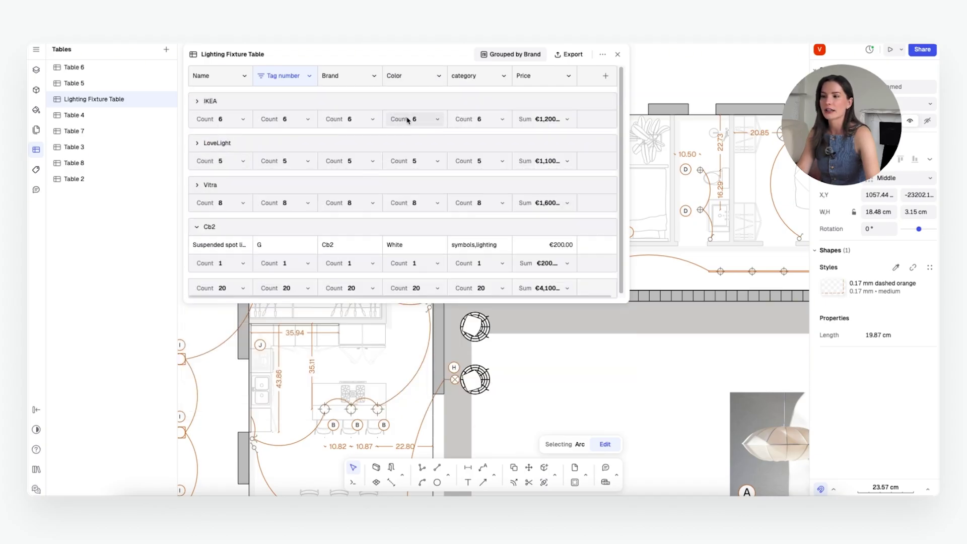
# Step: Delete and restore the Cb2 spot light, then duplicate it so the fixture total reaches 21
pyautogui.click(664, 271)
pyautogui.scroll(-3, 705, 292)
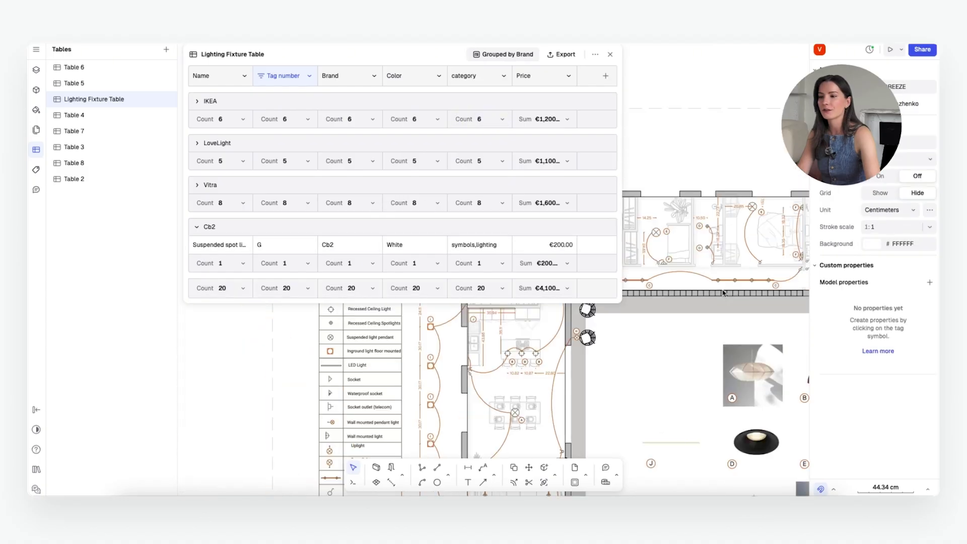
pyautogui.scroll(5, 759, 237)
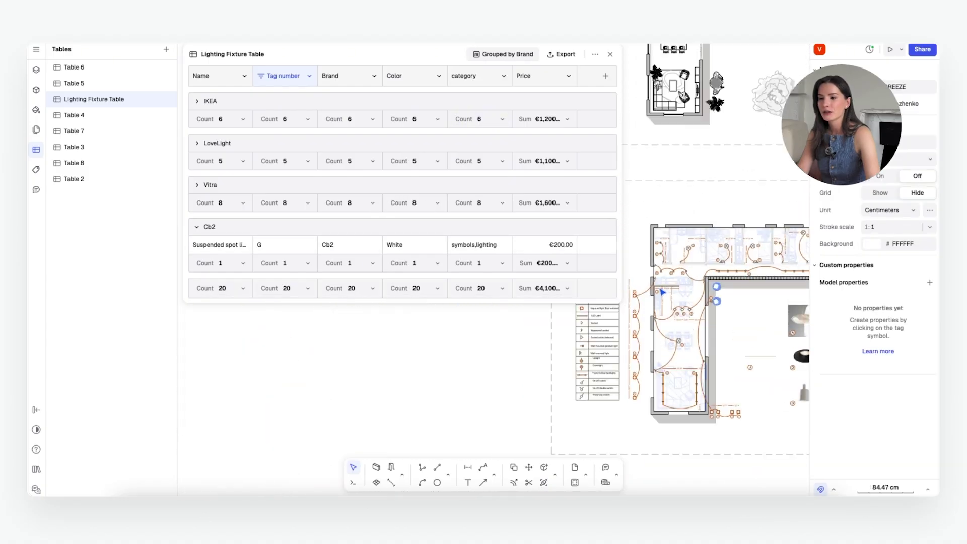
pyautogui.click(760, 232)
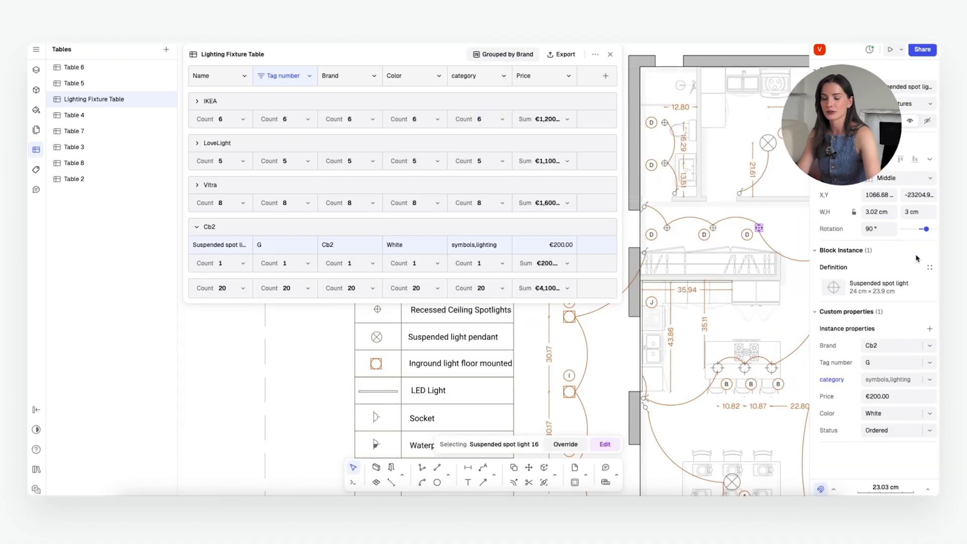
pyautogui.press('Delete')
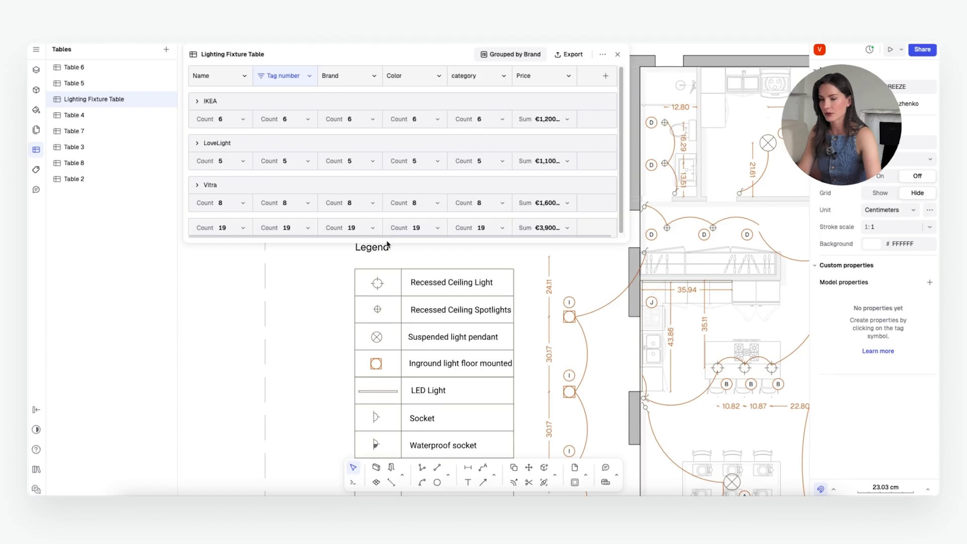
pyautogui.hotkey('ctrl', 'z')
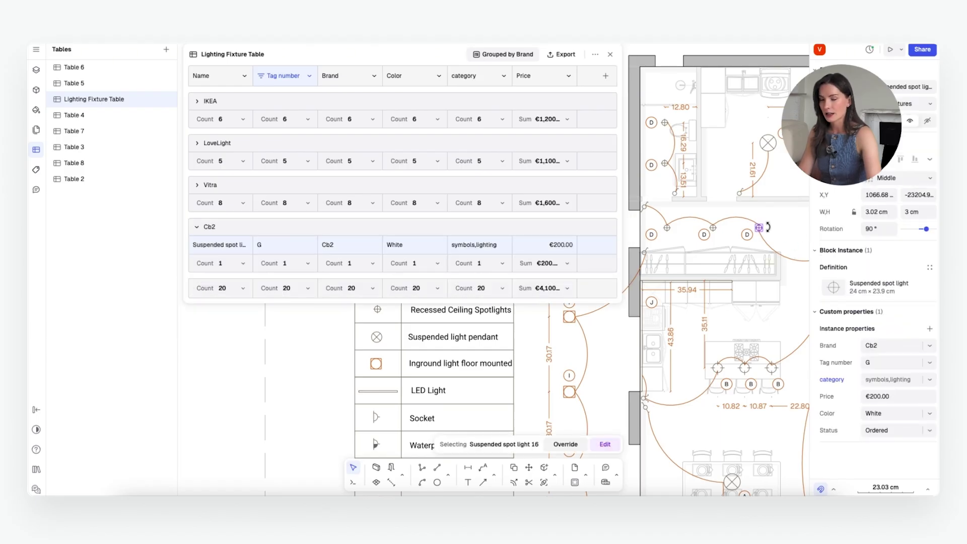
pyautogui.hotkey('ctrl', 'd')
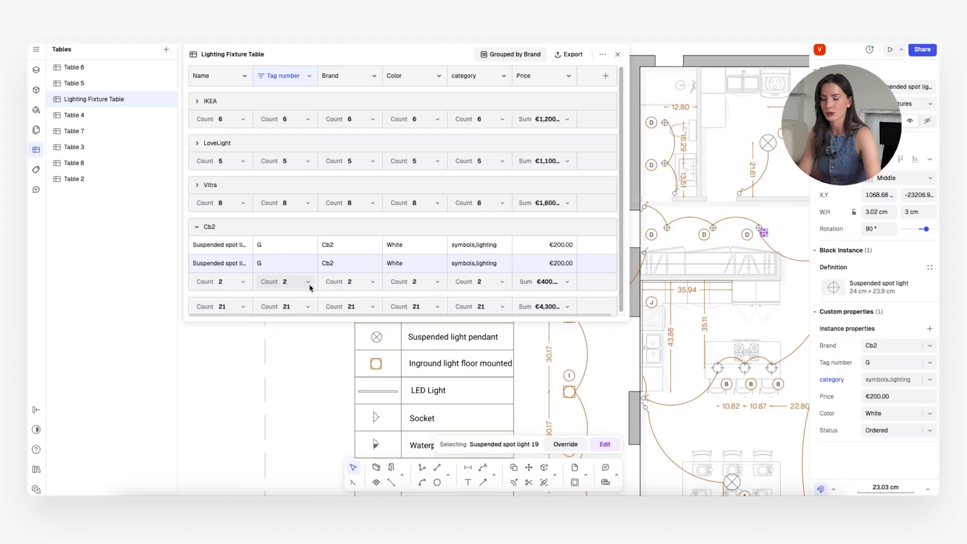
# Step: Expand the Vitra, LoveLight and IKEA brand groups in the Lighting Fixture Table
pyautogui.scroll(-1, 309, 285)
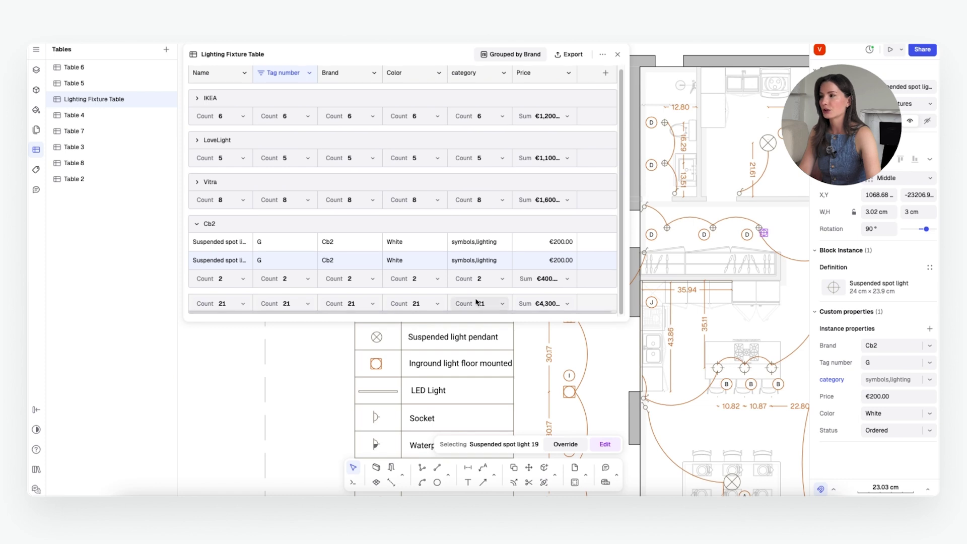
pyautogui.scroll(1, 353, 302)
pyautogui.click(196, 186)
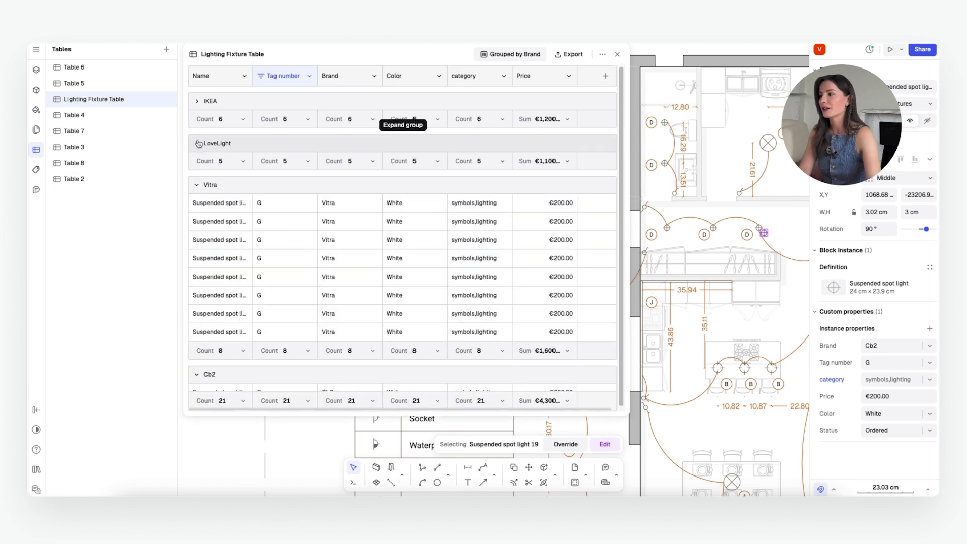
pyautogui.click(197, 144)
pyautogui.click(197, 100)
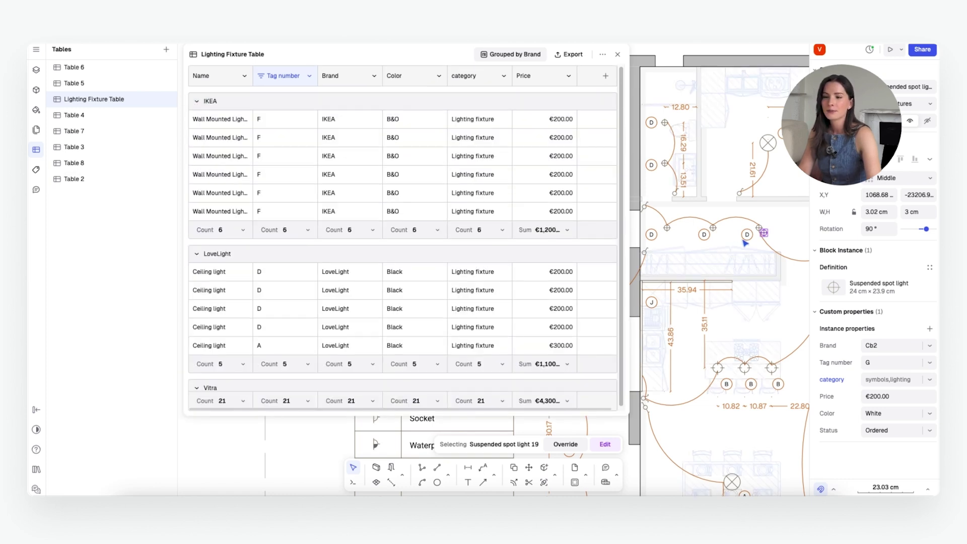
pyautogui.scroll(-5, 768, 238)
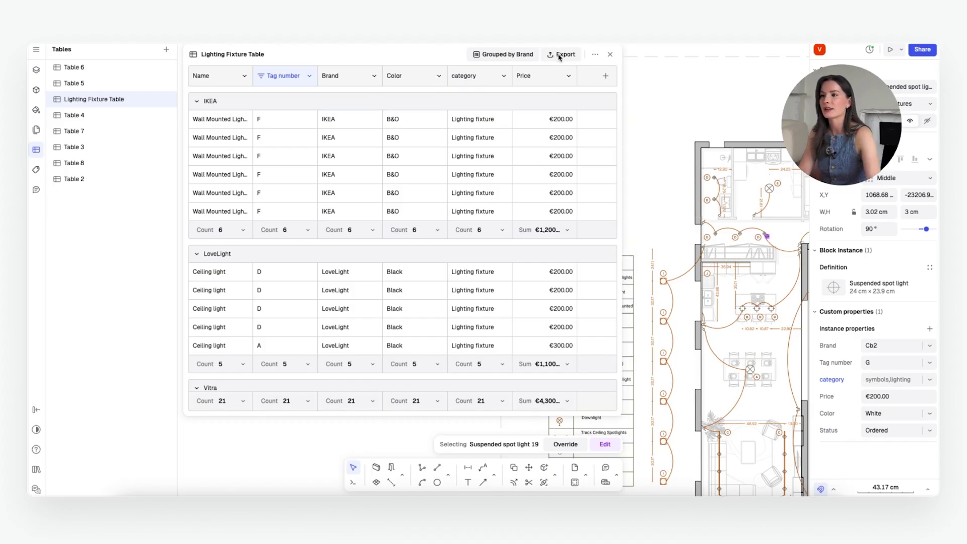
# Step: Export the Lighting Fixture Table, now 21 fixtures totalling €4,300, as an XLSX file
pyautogui.click(558, 56)
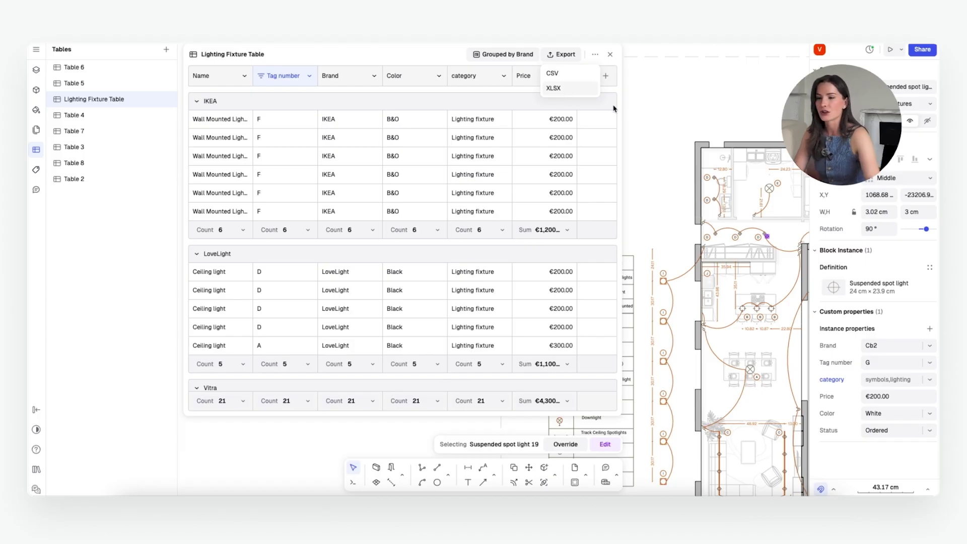
pyautogui.click(566, 90)
pyautogui.scroll(-5, 708, 216)
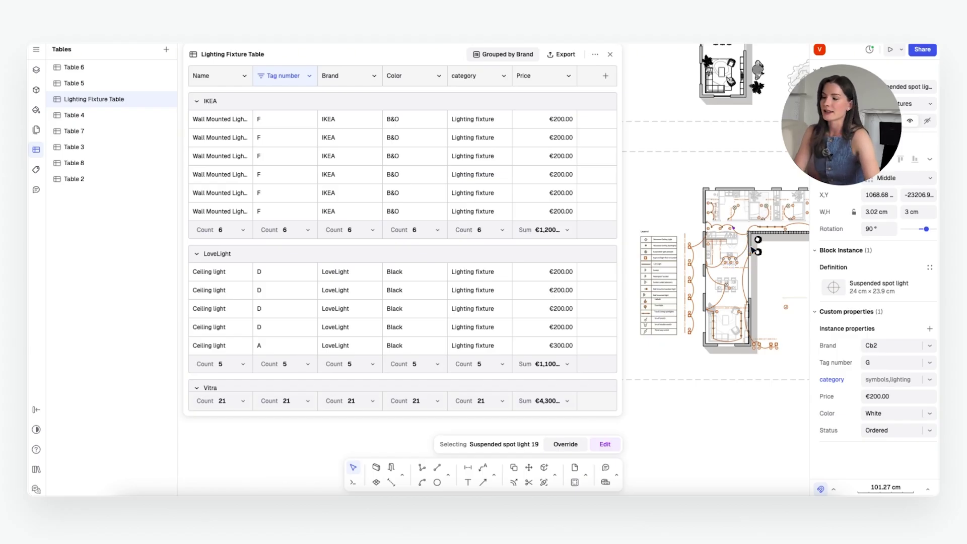
pyautogui.scroll(-3, 505, 207)
pyautogui.scroll(3, 499, 286)
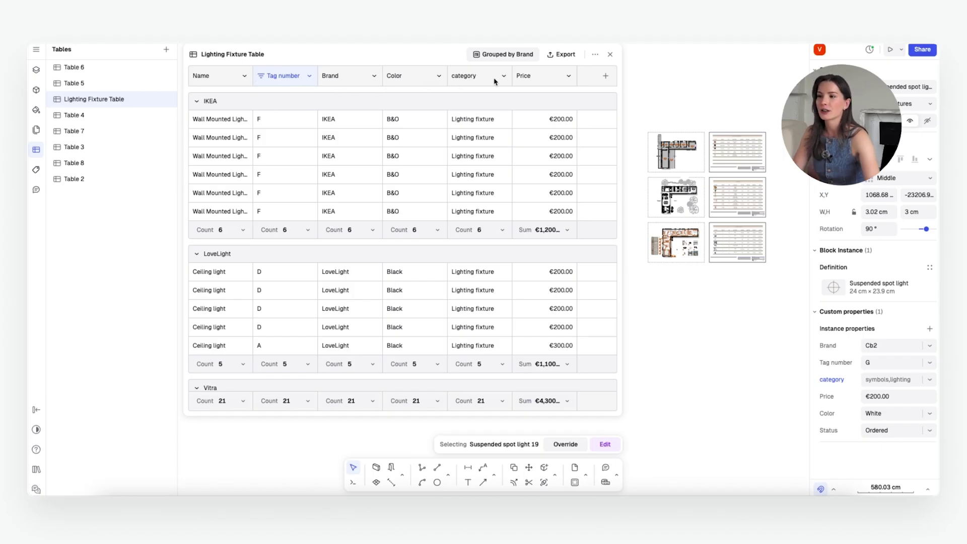
# Step: Add a Status column to the Lighting Fixture Table and delete its Price column
pyautogui.click(606, 77)
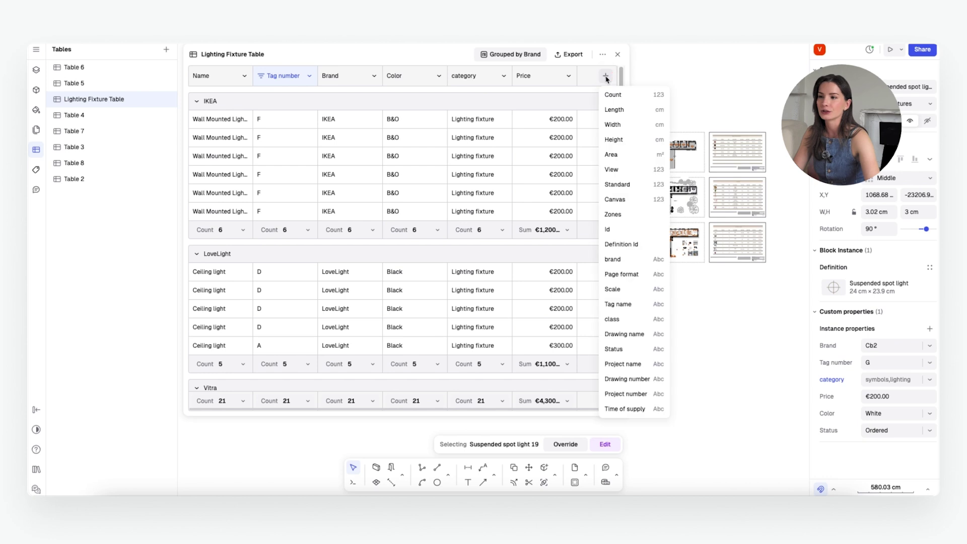
pyautogui.click(624, 351)
pyautogui.scroll(-5, 637, 290)
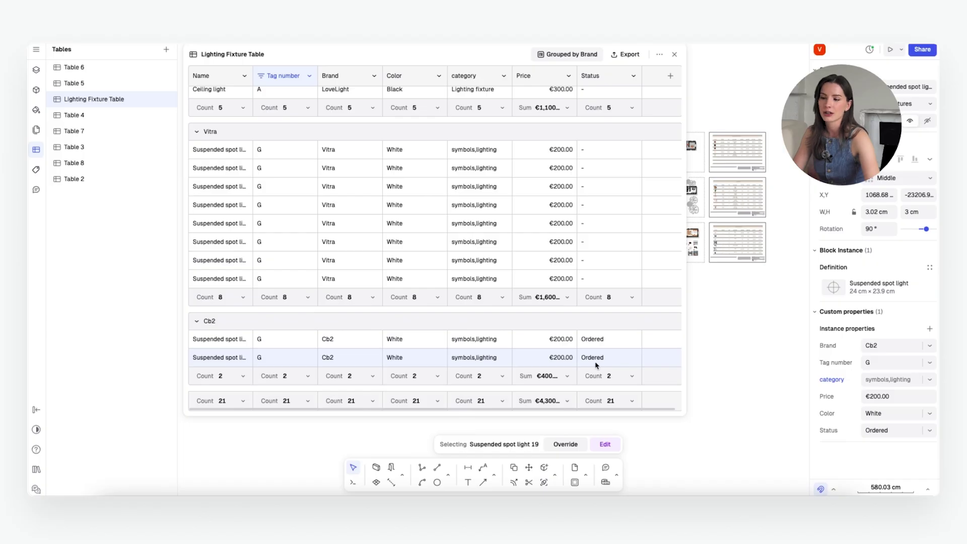
pyautogui.scroll(2, 614, 360)
pyautogui.scroll(5, 614, 357)
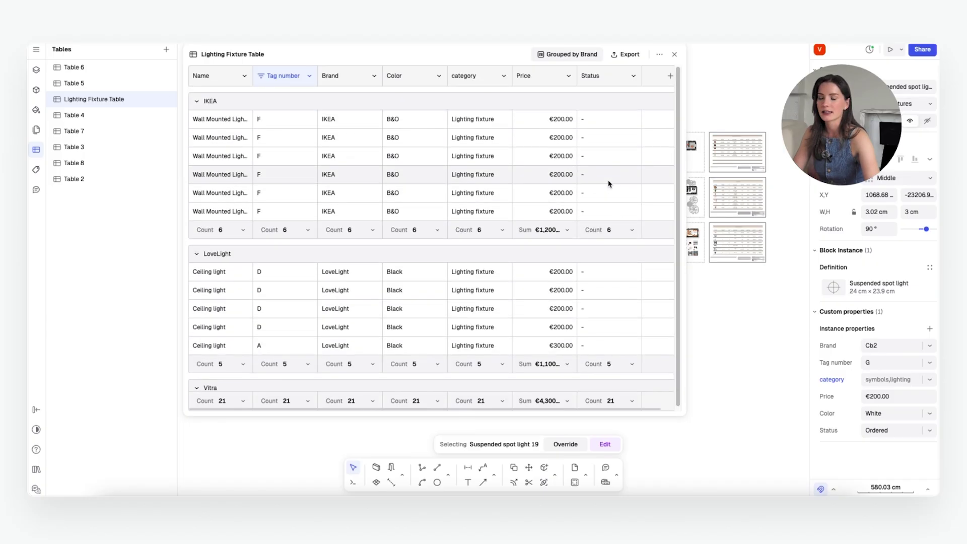
pyautogui.click(541, 84)
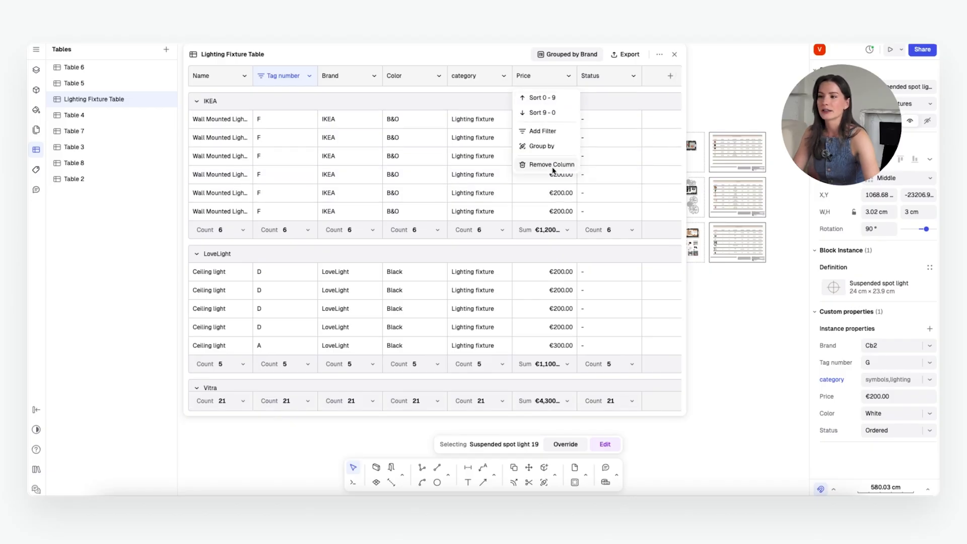
pyautogui.click(552, 165)
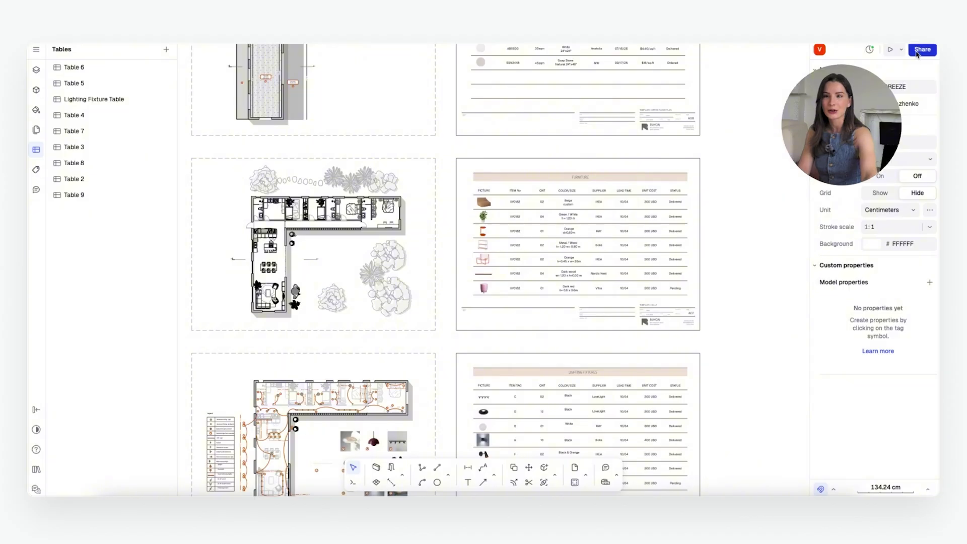
# Step: Send a project invitation to the collaborator's e-mail address from the Share settings
pyautogui.click(917, 51)
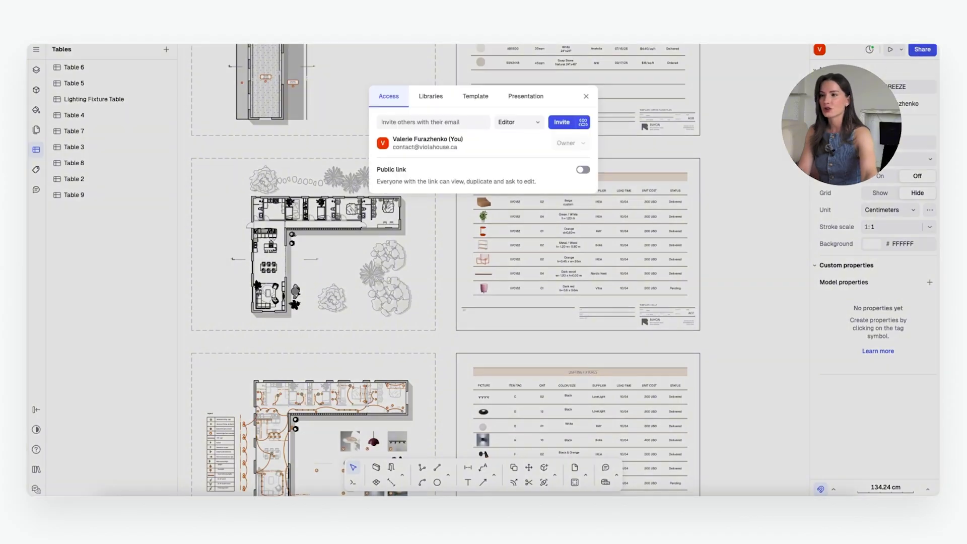
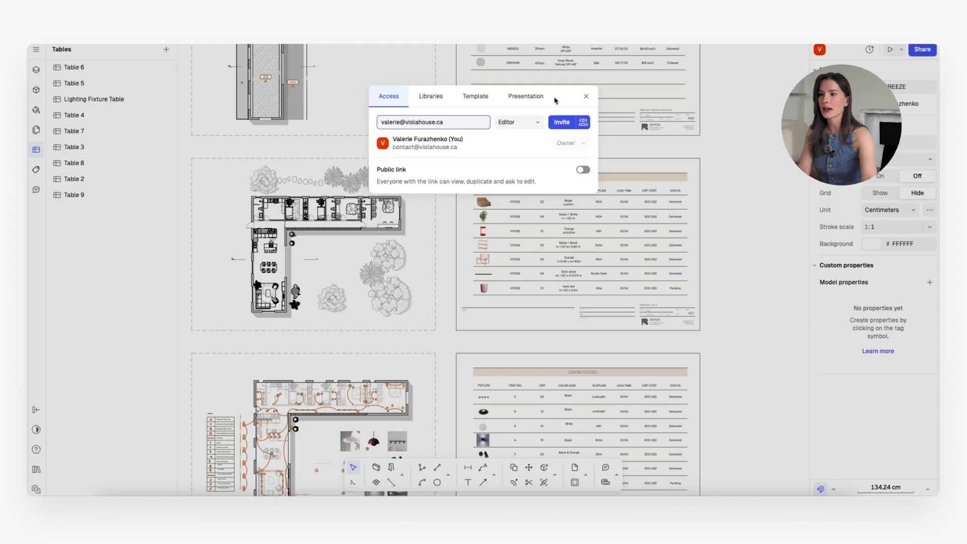
pyautogui.click(575, 123)
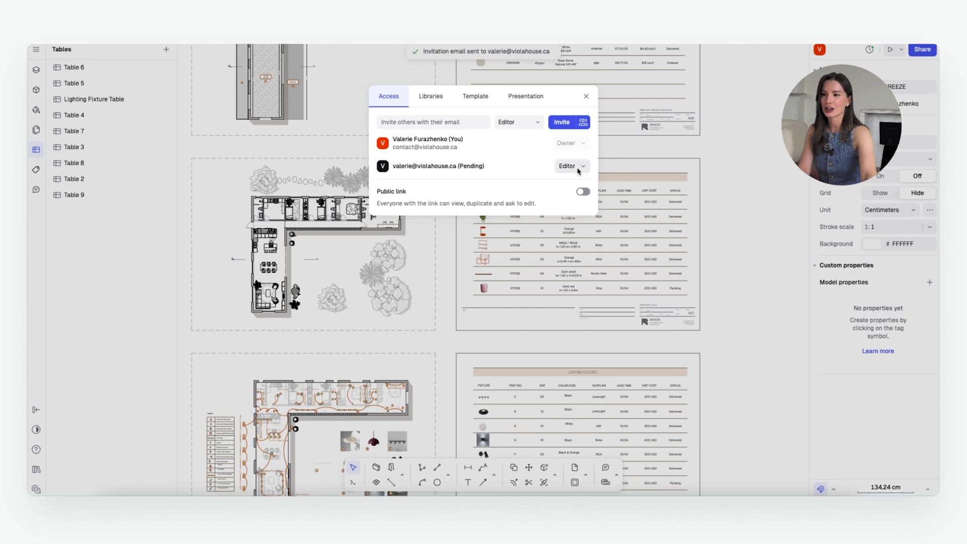
# Step: Set the invitee's role to Admin and close the sharing settings
pyautogui.click(574, 167)
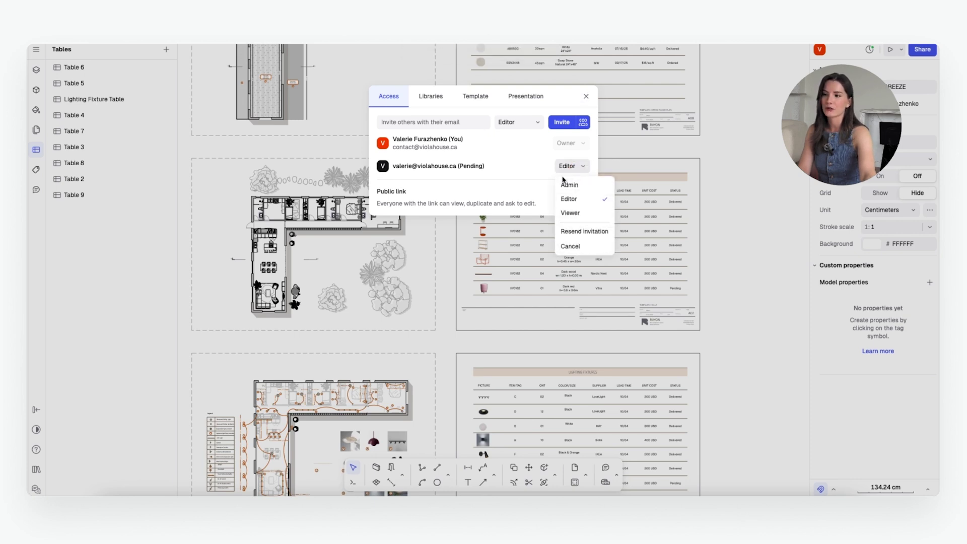
pyautogui.click(588, 186)
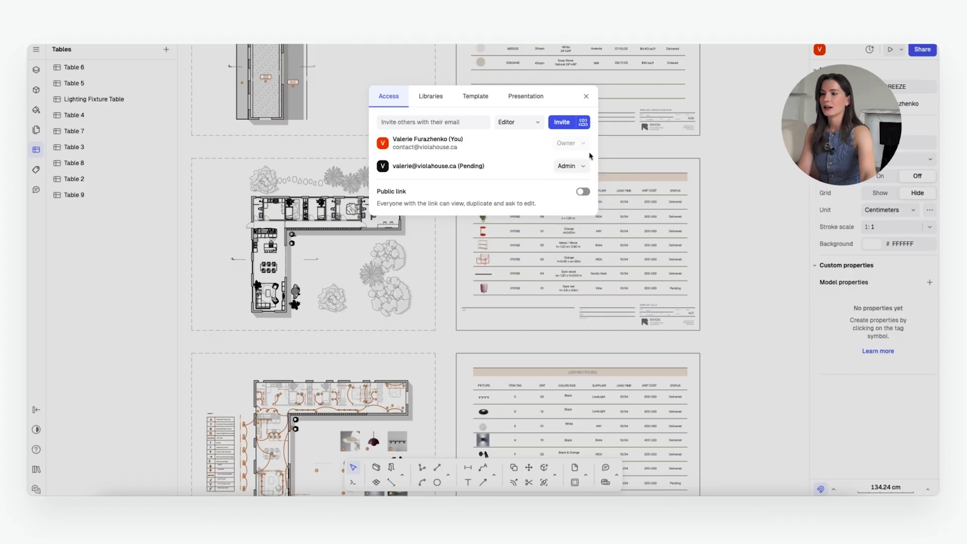
pyautogui.click(585, 97)
pyautogui.keyDown('ctrl'); pyautogui.scroll(-5, 740, 360); pyautogui.keyUp('ctrl')
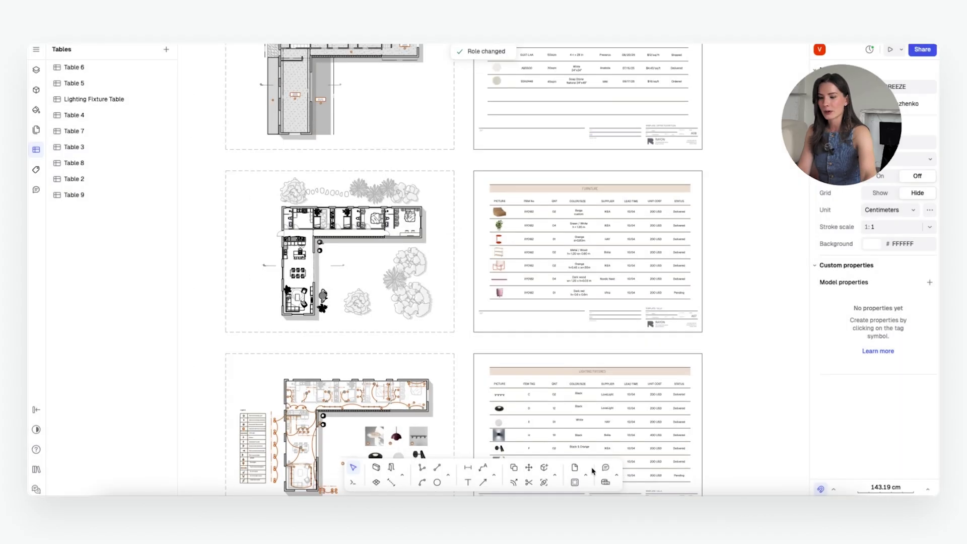
pyautogui.click(688, 406)
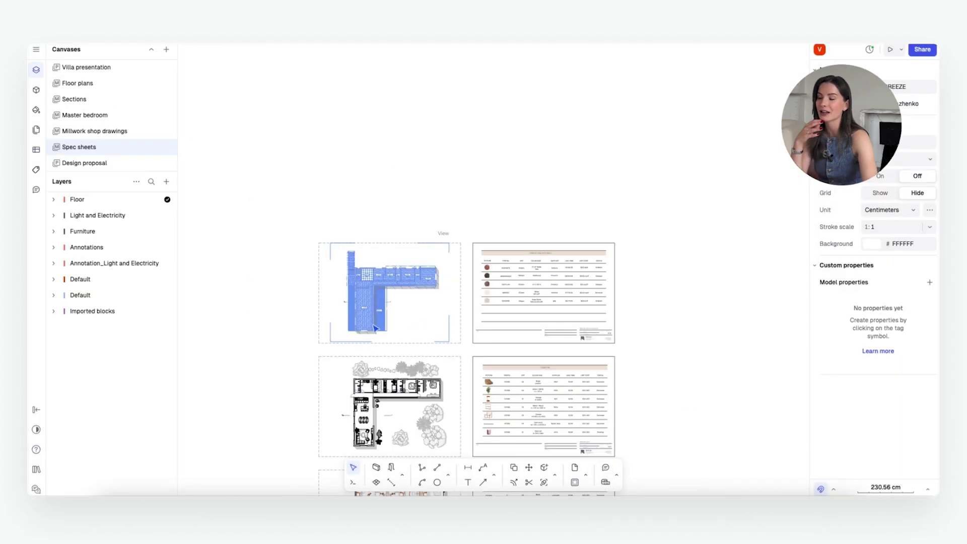
pyautogui.keyDown('ctrl'); pyautogui.scroll(3, 331, 288); pyautogui.keyUp('ctrl')
pyautogui.keyDown('ctrl'); pyautogui.scroll(5, 622, 331); pyautogui.keyUp('ctrl')
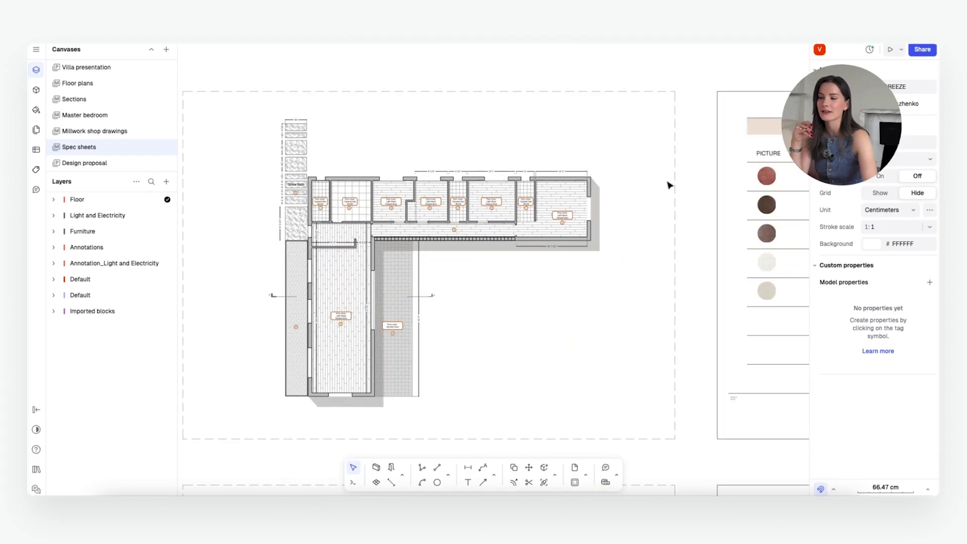
pyautogui.keyDown('ctrl'); pyautogui.scroll(5, 470, 195); pyautogui.keyUp('ctrl')
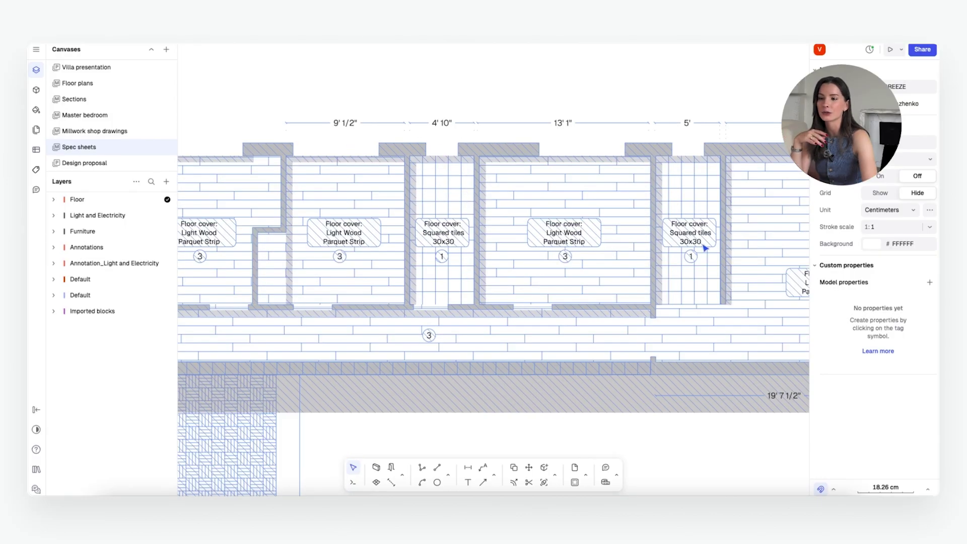
pyautogui.keyDown('ctrl'); pyautogui.scroll(-1, 511, 244); pyautogui.keyUp('ctrl')
pyautogui.keyDown('ctrl'); pyautogui.scroll(-3, 511, 244); pyautogui.keyUp('ctrl')
pyautogui.keyDown('ctrl'); pyautogui.scroll(2, 606, 228); pyautogui.keyUp('ctrl')
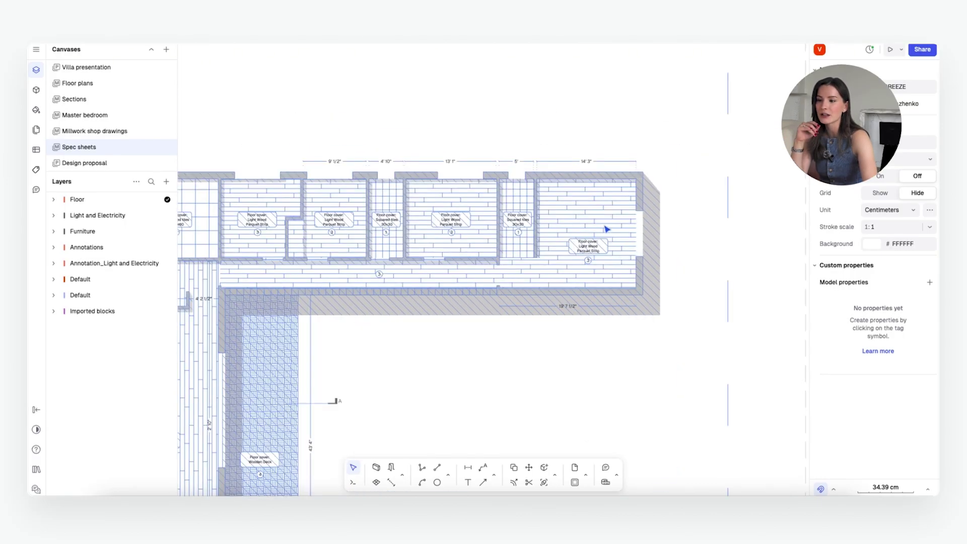
pyautogui.keyDown('ctrl'); pyautogui.scroll(-3, 352, 256); pyautogui.keyUp('ctrl')
pyautogui.keyDown('ctrl'); pyautogui.scroll(3, 624, 257); pyautogui.keyUp('ctrl')
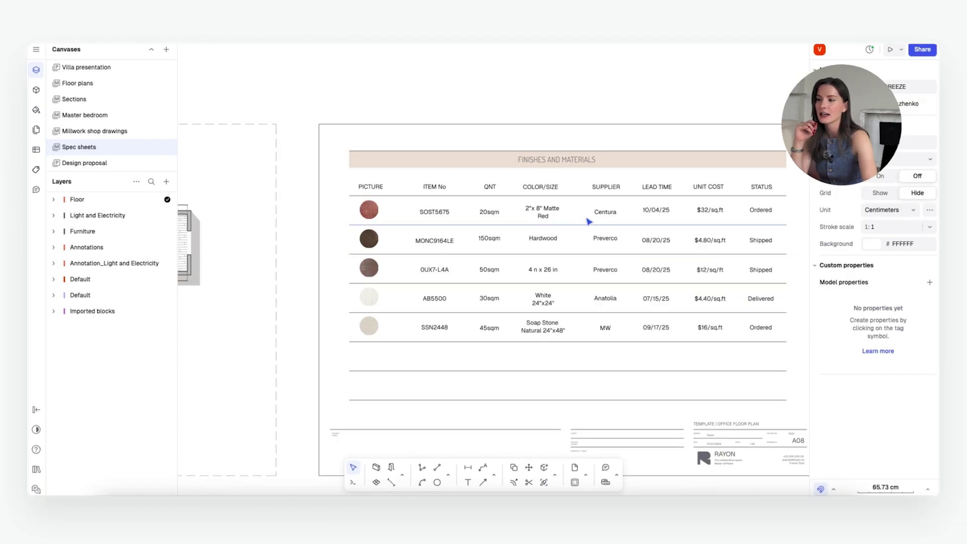
pyautogui.keyDown('ctrl'); pyautogui.scroll(-1, 549, 208); pyautogui.keyUp('ctrl')
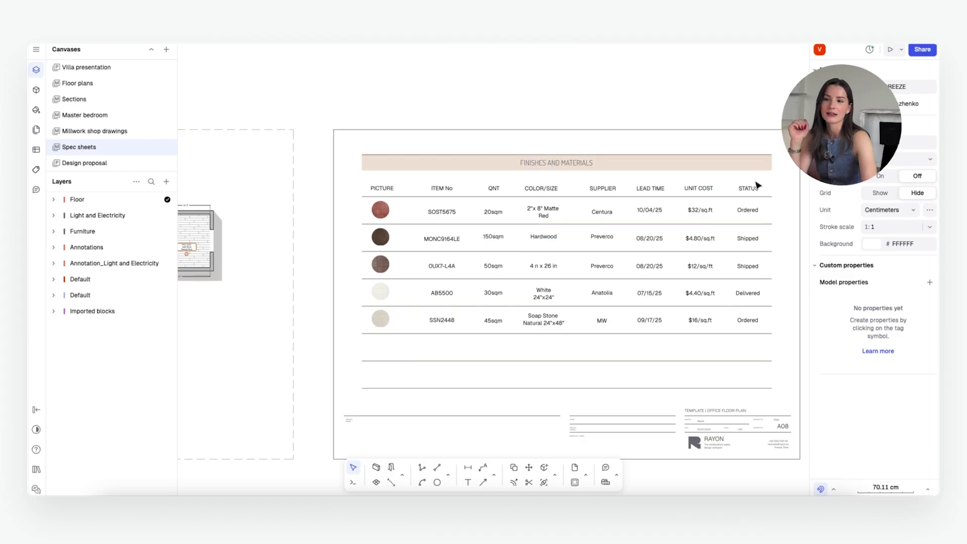
pyautogui.keyDown('ctrl'); pyautogui.scroll(-2, 761, 305); pyautogui.keyUp('ctrl')
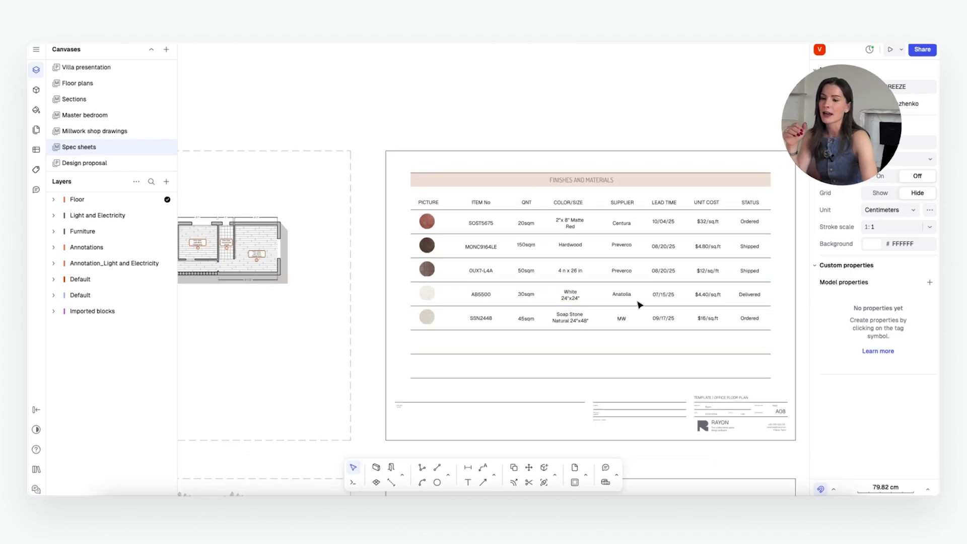
pyautogui.keyDown('ctrl'); pyautogui.scroll(-2, 569, 300); pyautogui.keyUp('ctrl')
pyautogui.keyDown('ctrl'); pyautogui.scroll(1, 729, 311); pyautogui.keyUp('ctrl')
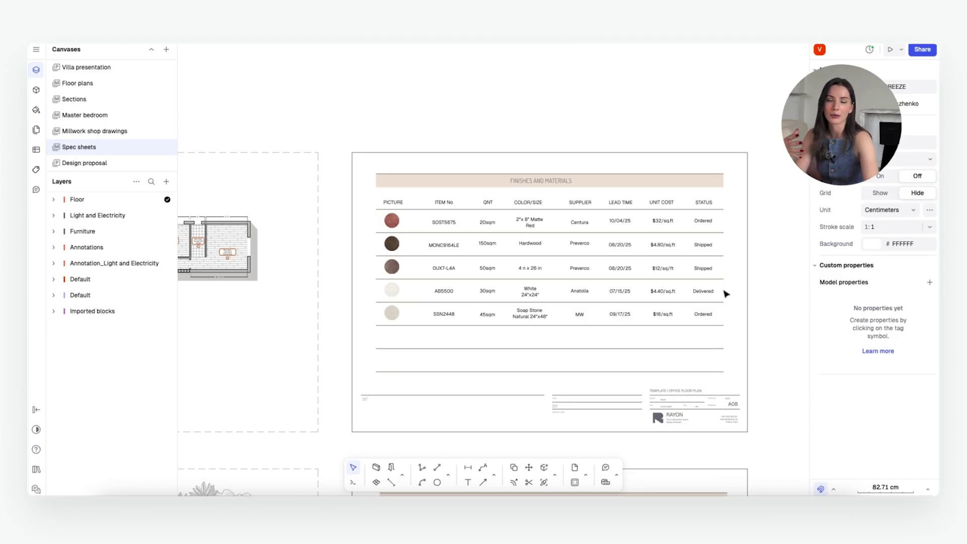
# Step: Send an Editor invitation to a colleague's e-mail address and close the sharing settings
pyautogui.click(923, 50)
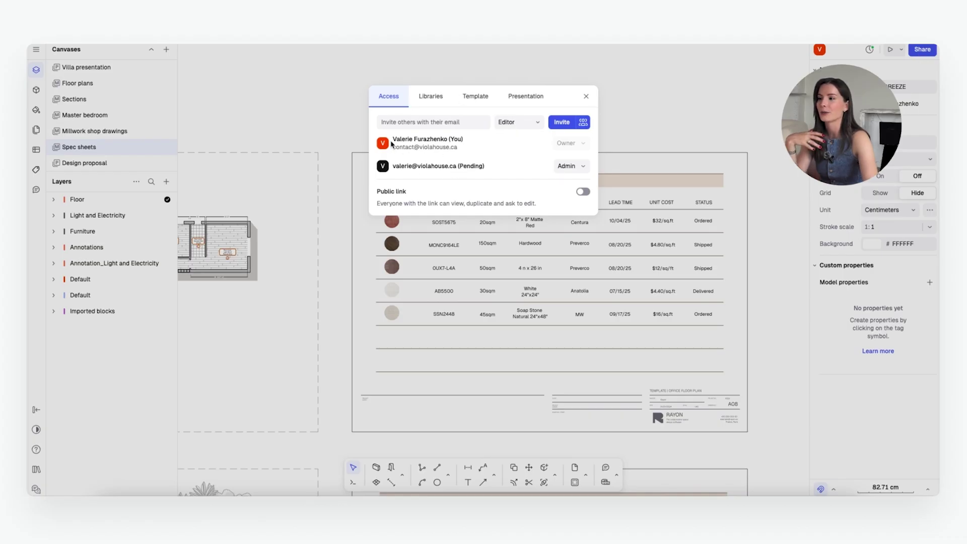
pyautogui.click(424, 122)
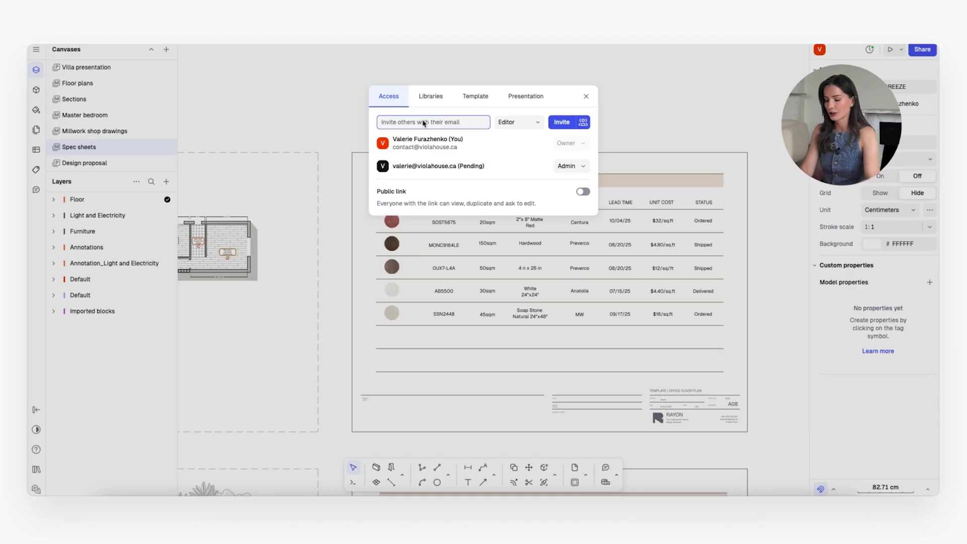
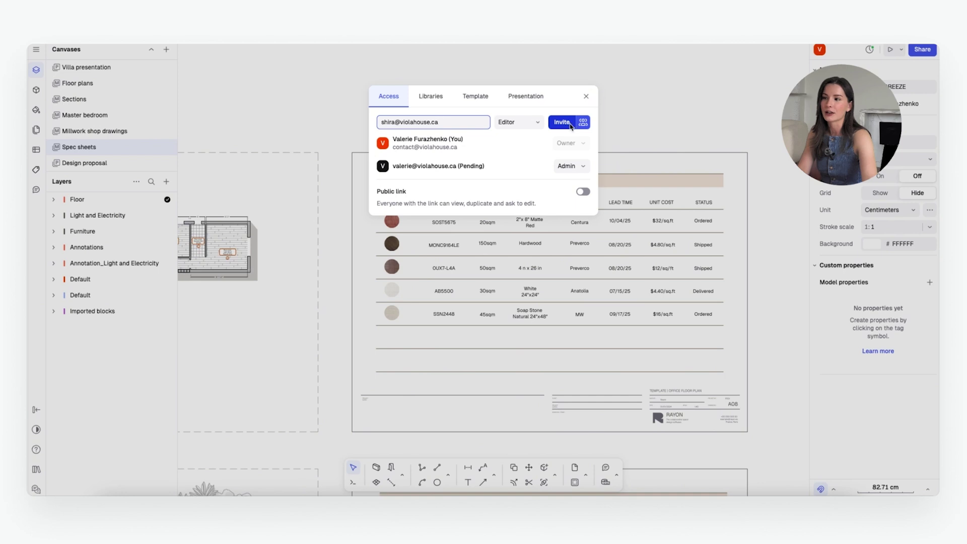
pyautogui.click(571, 124)
pyautogui.click(586, 96)
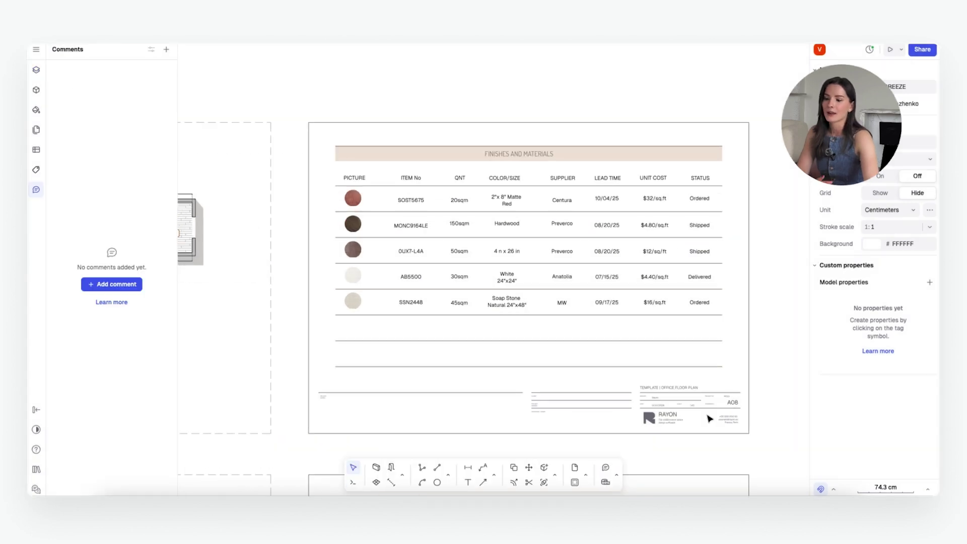
# Step: Post a 'lead time extended by 3 weeks' comment on the Hardwood row's 08/20/25 lead time
pyautogui.click(607, 470)
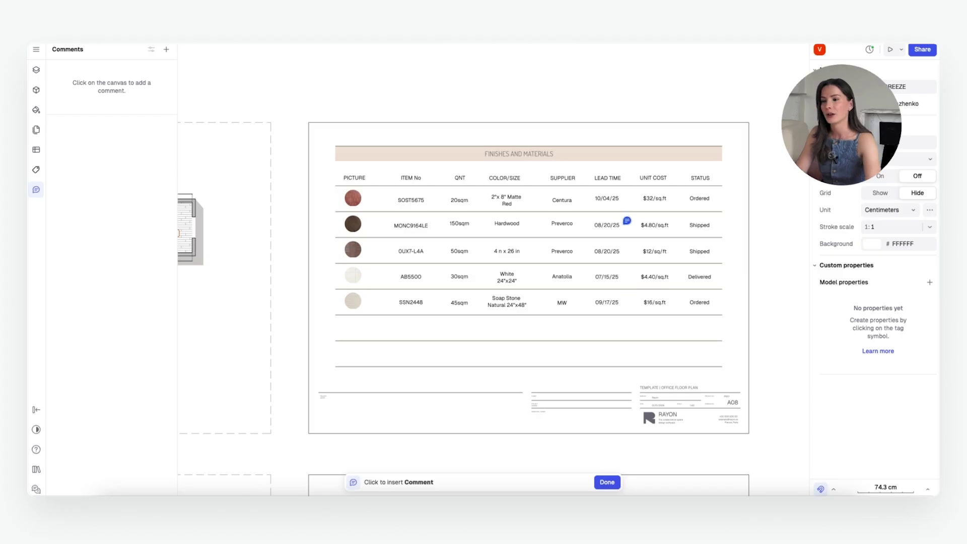
pyautogui.click(628, 220)
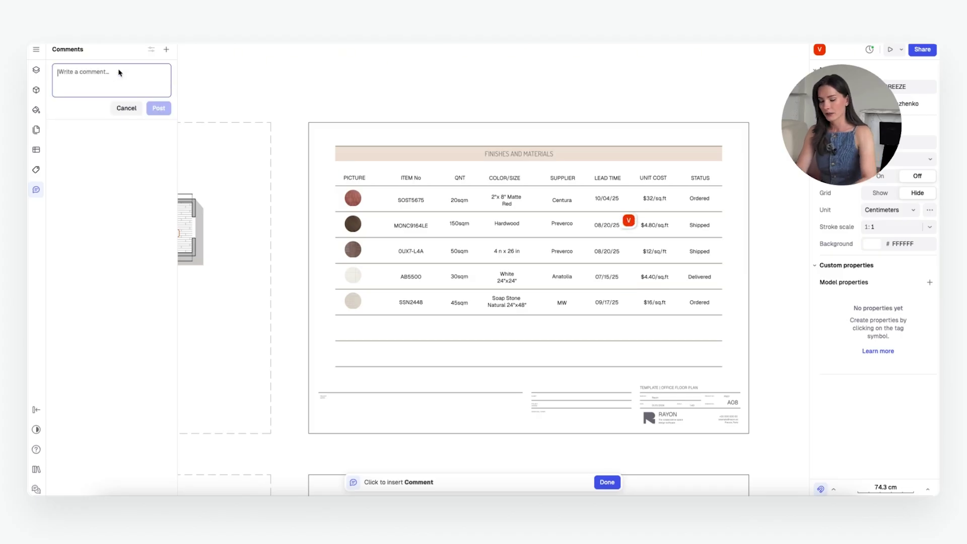
pyautogui.write('lead time extended by 3 weeks')
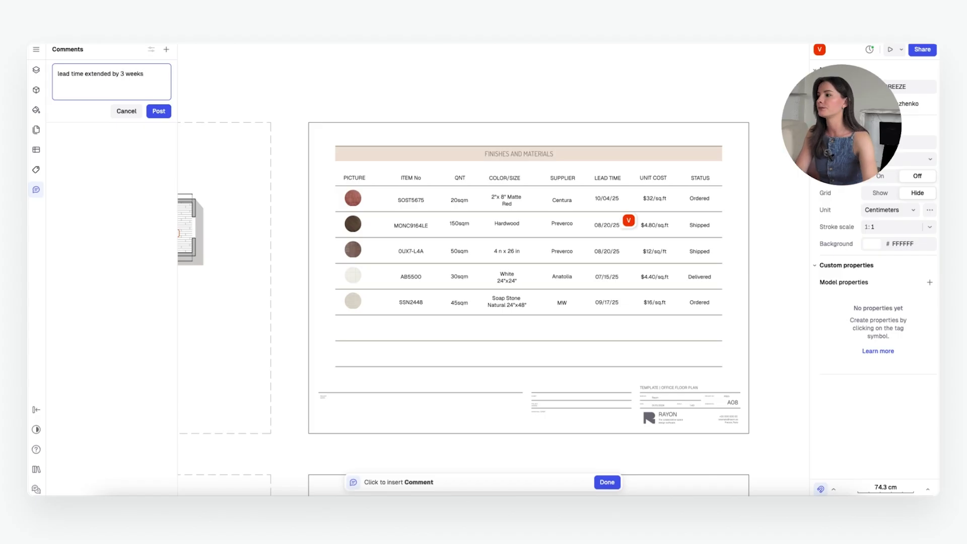
pyautogui.click(157, 112)
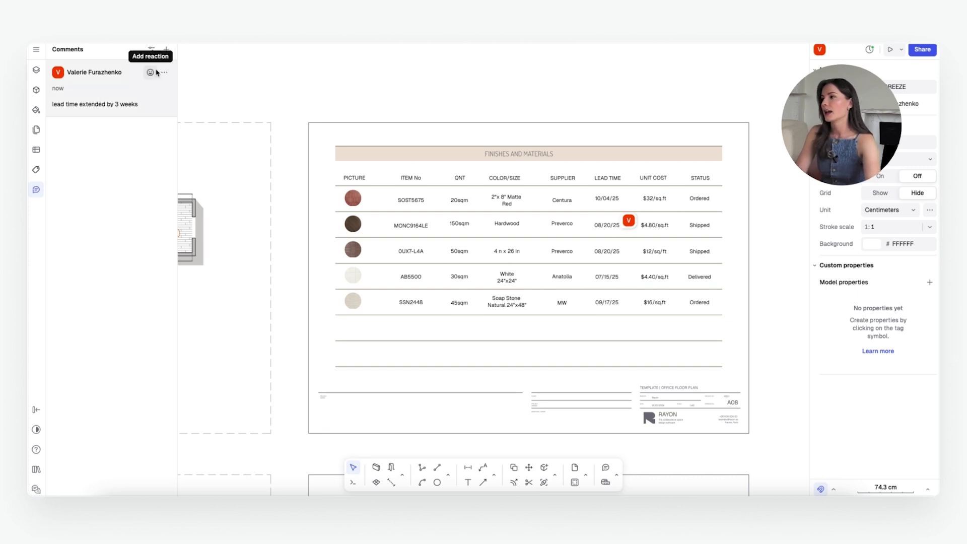
# Step: Give the lead time comment a 👍 reaction and mark it resolved
pyautogui.click(151, 72)
pyautogui.click(157, 152)
pyautogui.click(164, 72)
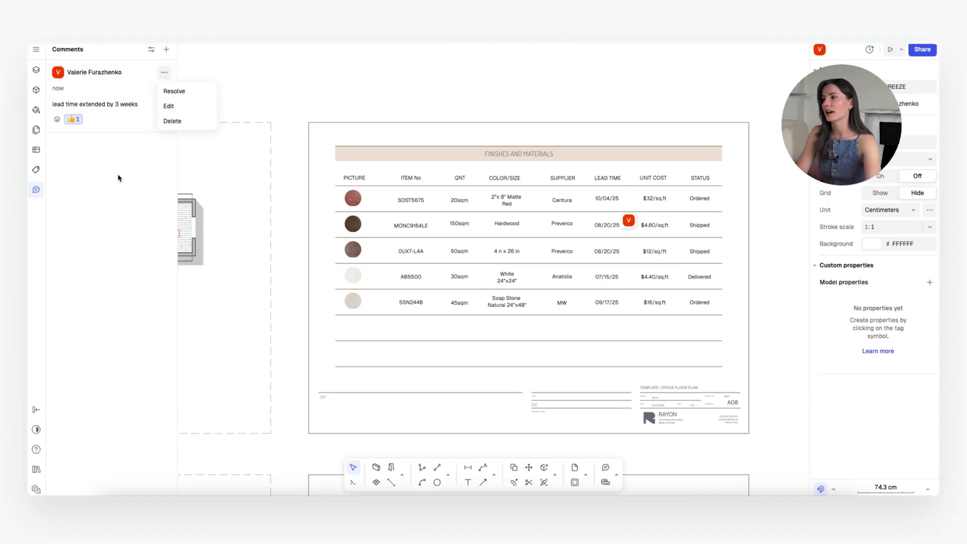
pyautogui.click(184, 98)
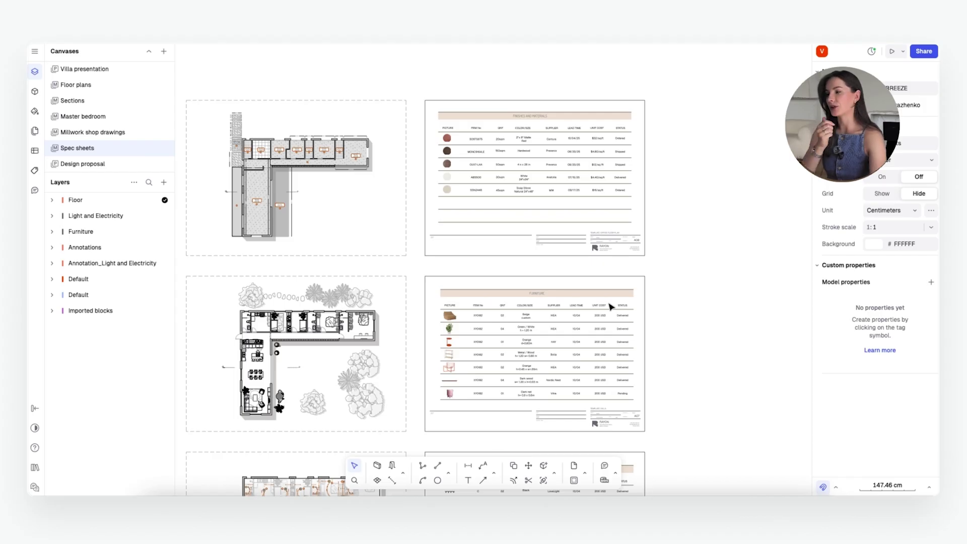
# Step: Show the 22-page list and scroll down to the Material specs and Furniture specs pages
pyautogui.scroll(-3, 681, 309)
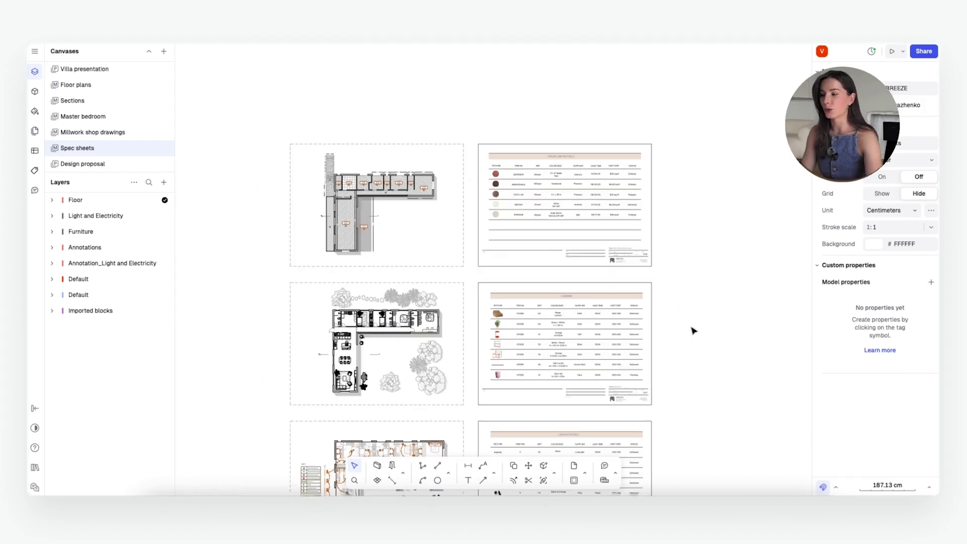
pyautogui.scroll(2, 693, 330)
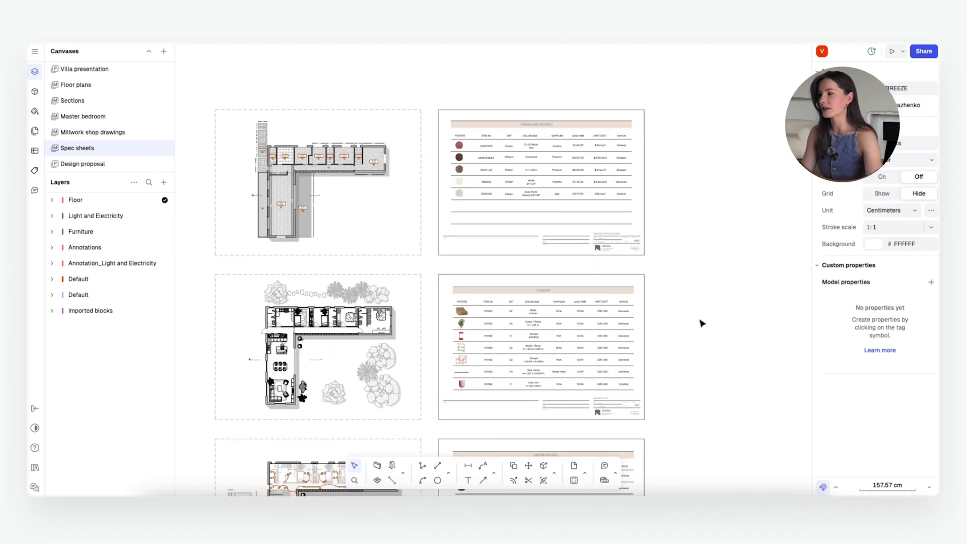
pyautogui.click(42, 132)
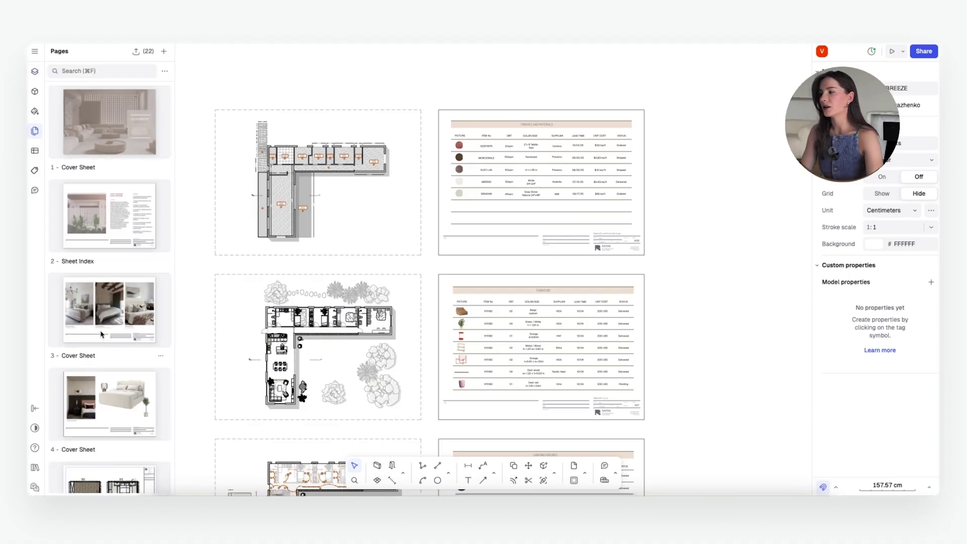
pyautogui.scroll(-6, 106, 336)
pyautogui.scroll(-10, 111, 339)
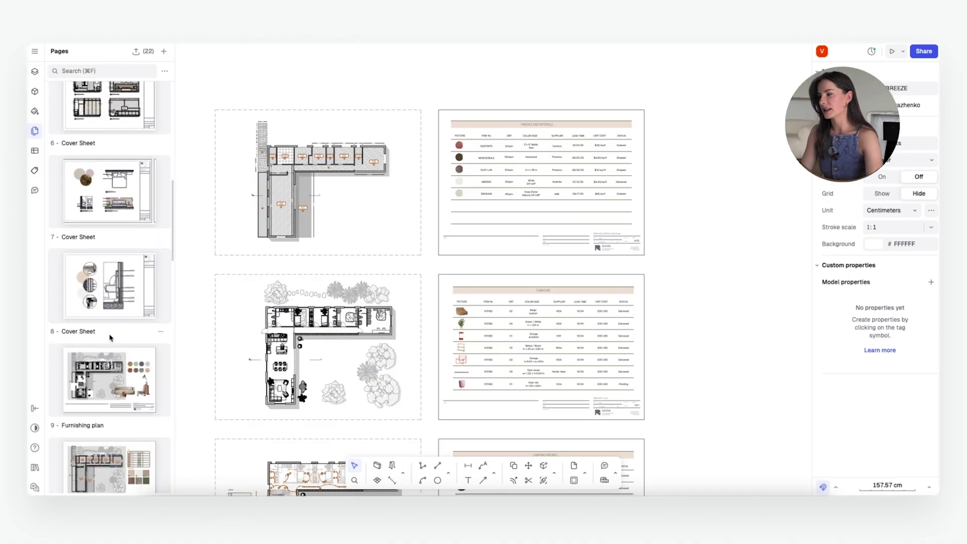
pyautogui.scroll(-5, 108, 339)
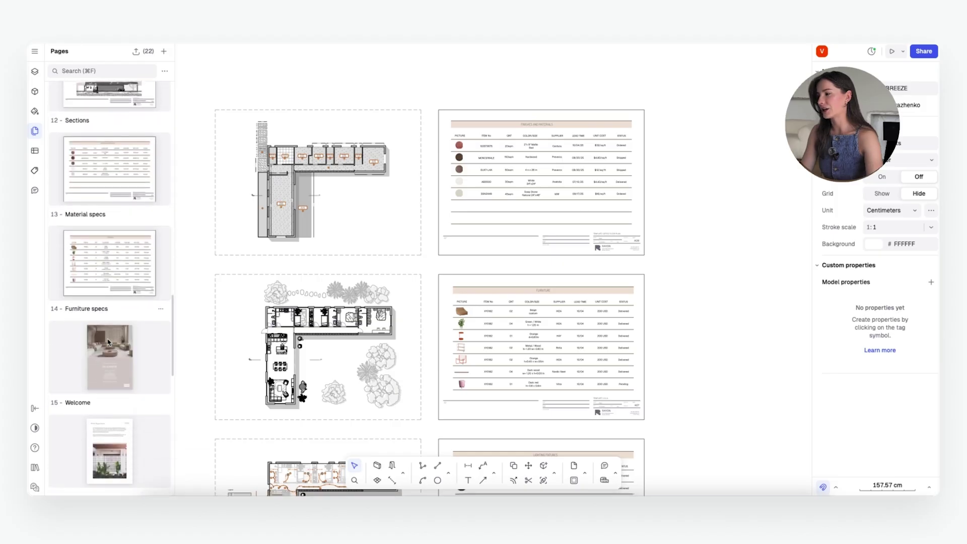
pyautogui.scroll(2, 108, 340)
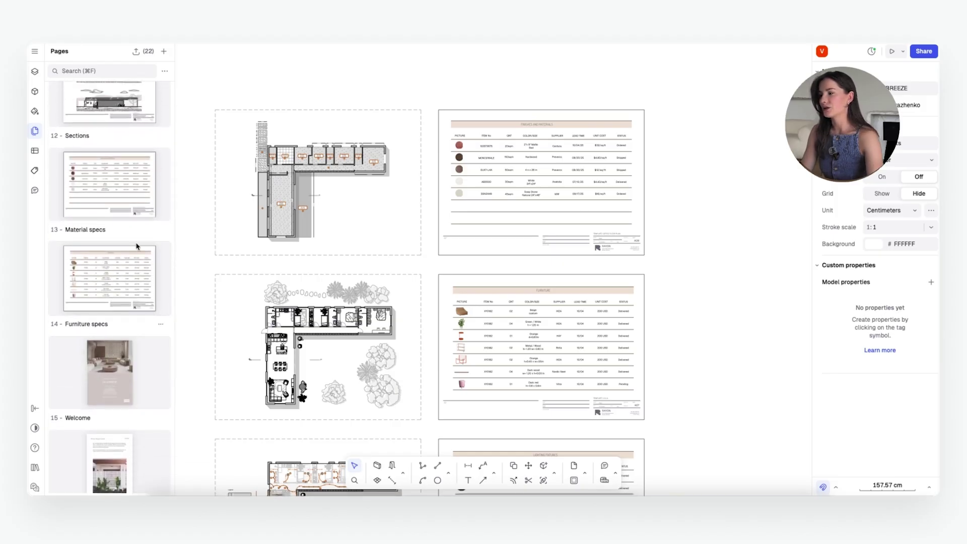
pyautogui.click(107, 191)
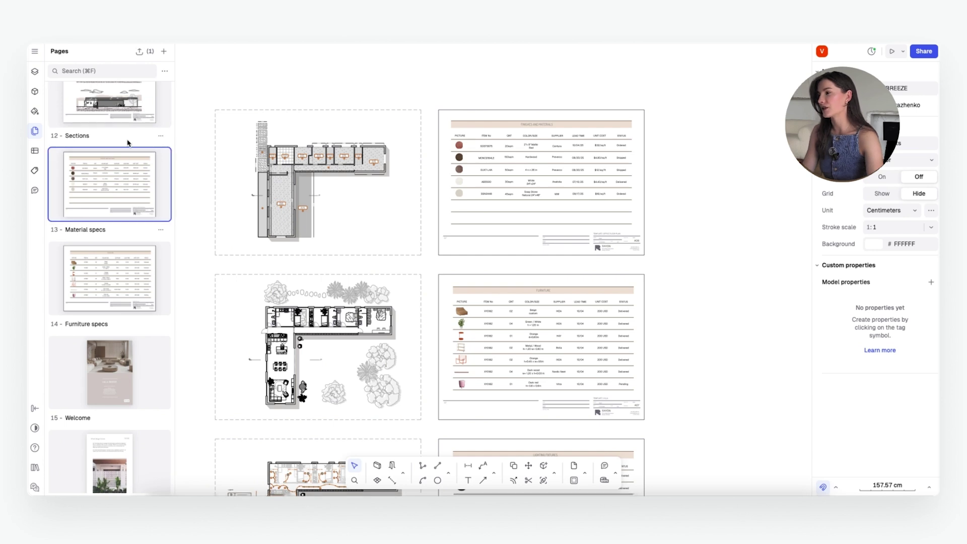
pyautogui.click(121, 118)
pyautogui.click(227, 96)
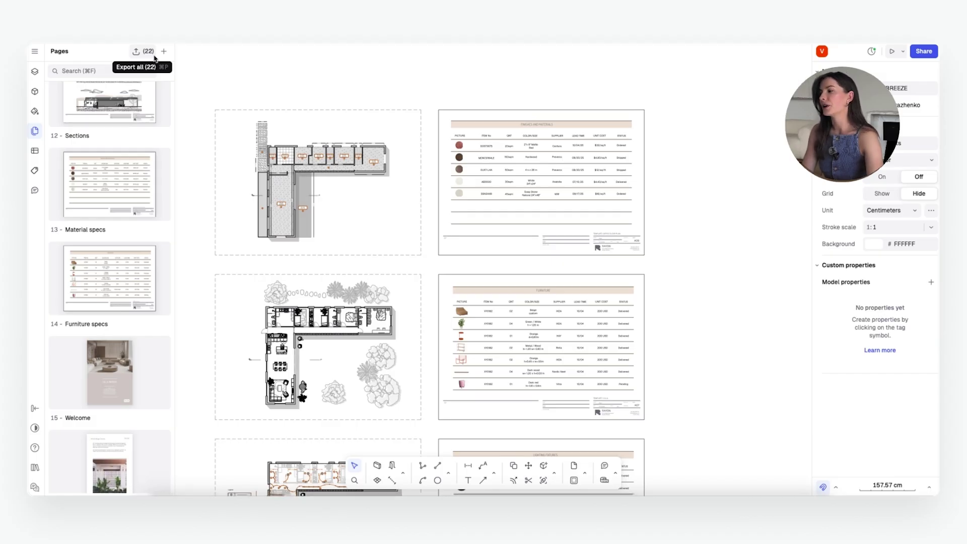
# Step: Select the Material specs and Furniture specs pages and open their export settings
pyautogui.click(120, 196)
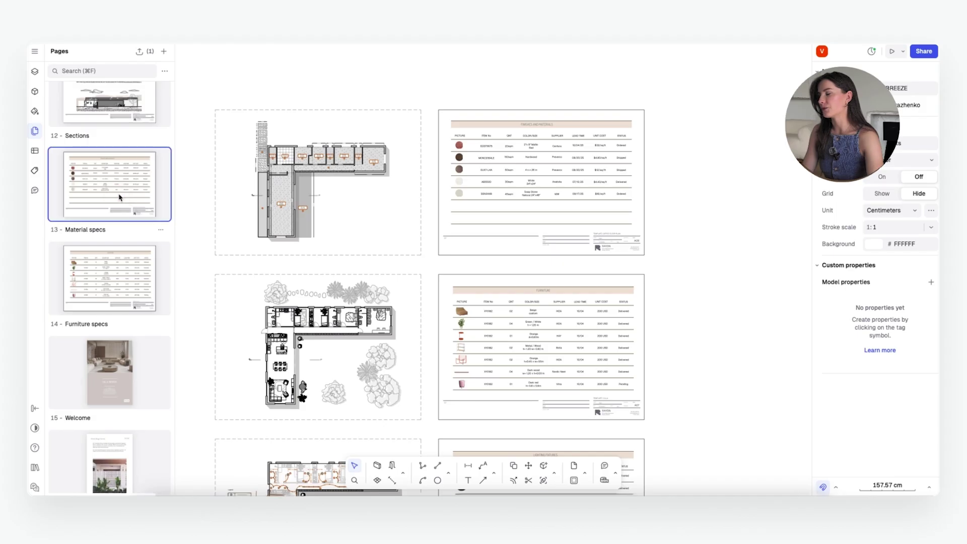
pyautogui.keyDown('shift'); pyautogui.click(113, 272); pyautogui.keyUp('shift')
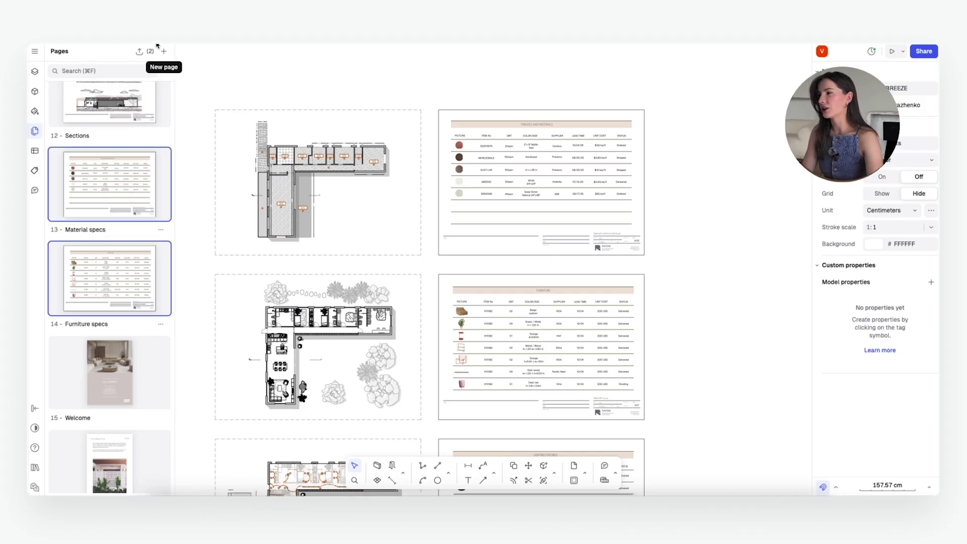
pyautogui.click(139, 52)
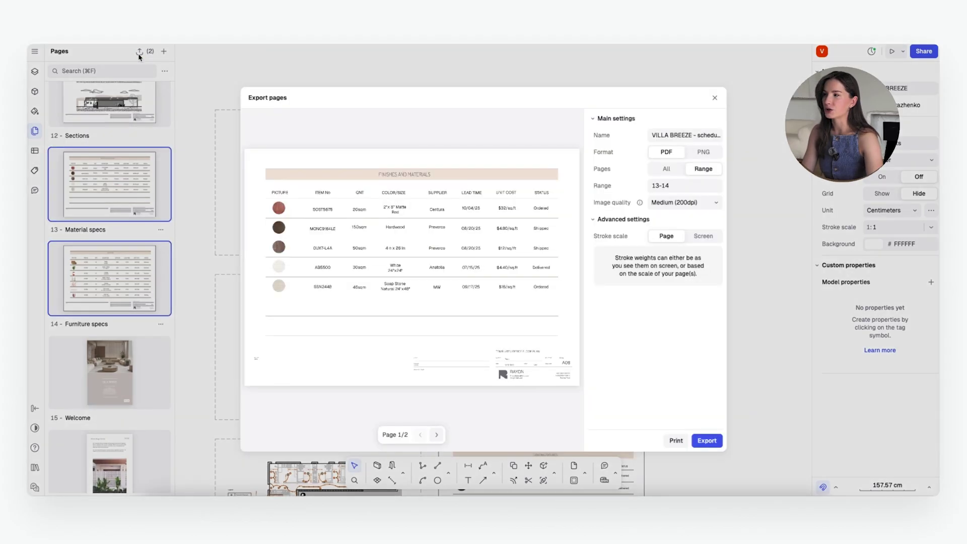
pyautogui.click(436, 435)
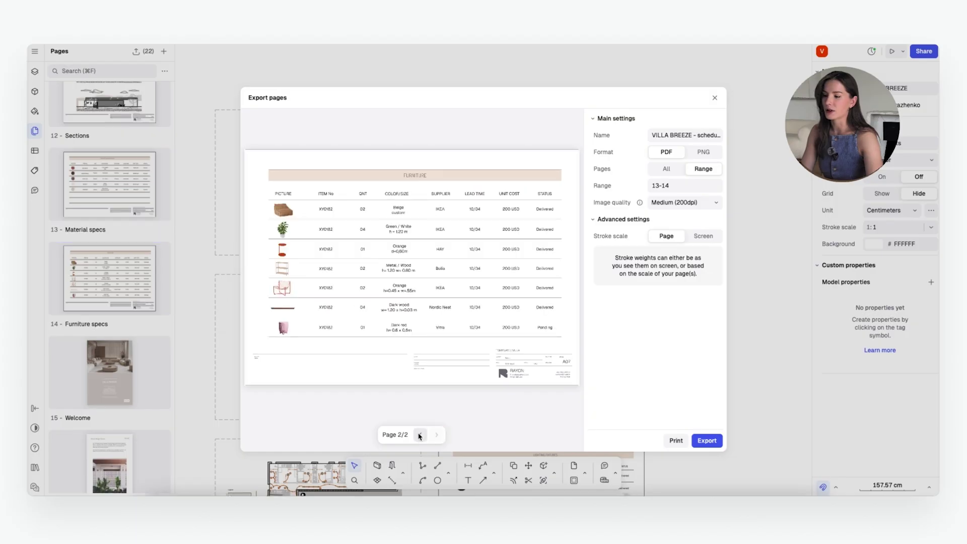
pyautogui.click(420, 435)
pyautogui.click(437, 435)
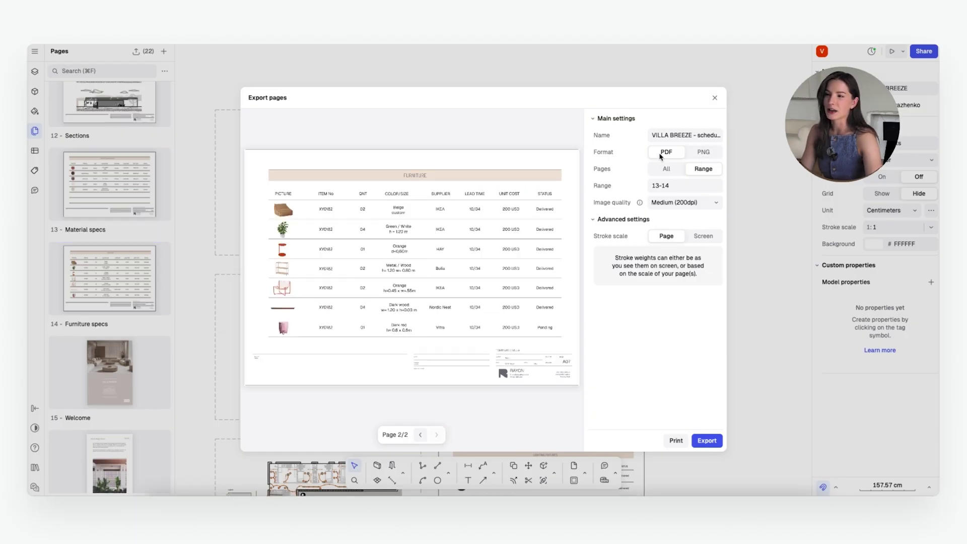
# Step: Name the export 'VILLA BREEZE - FF&E schedule' and add cover page 1 to the range
pyautogui.click(702, 132)
pyautogui.doubleClick(707, 132)
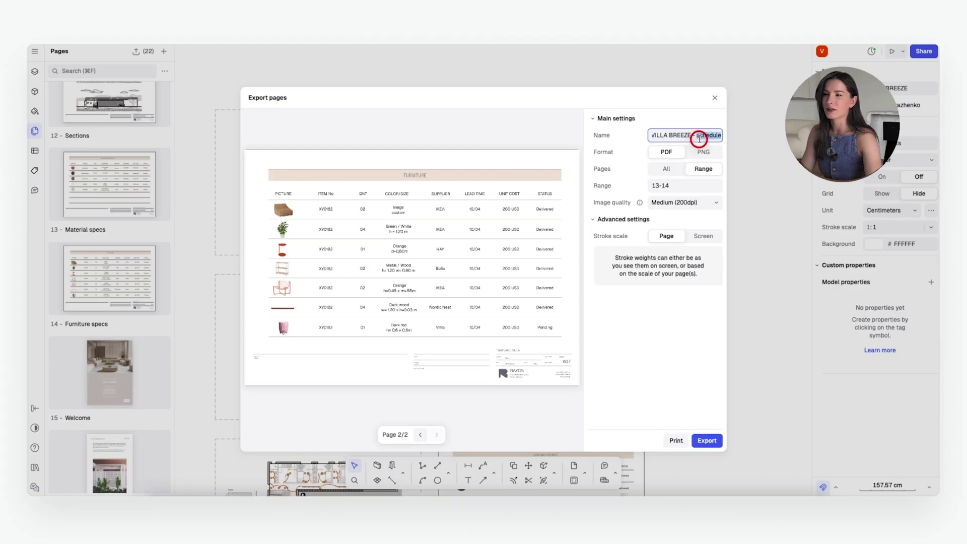
pyautogui.write('FF&E schedule')
pyautogui.click(683, 185)
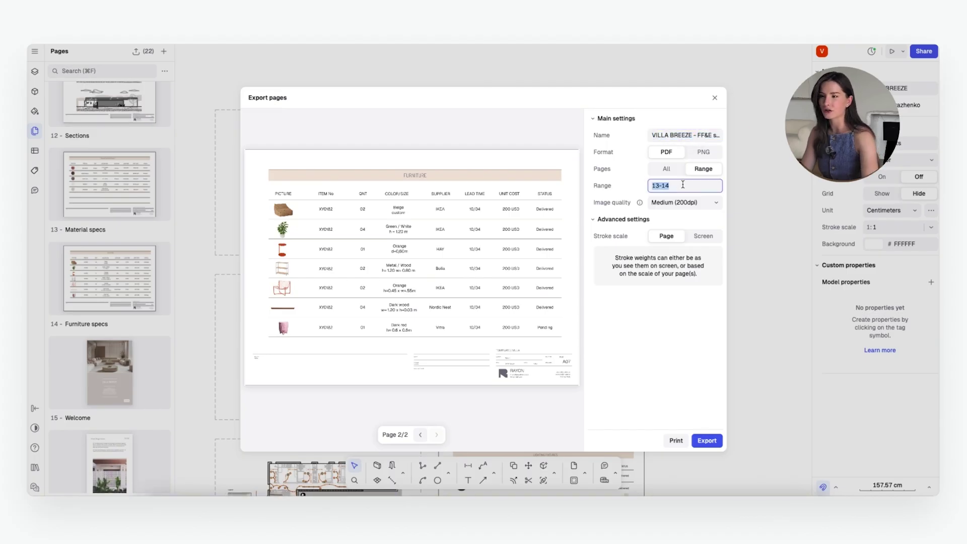
pyautogui.click(684, 185)
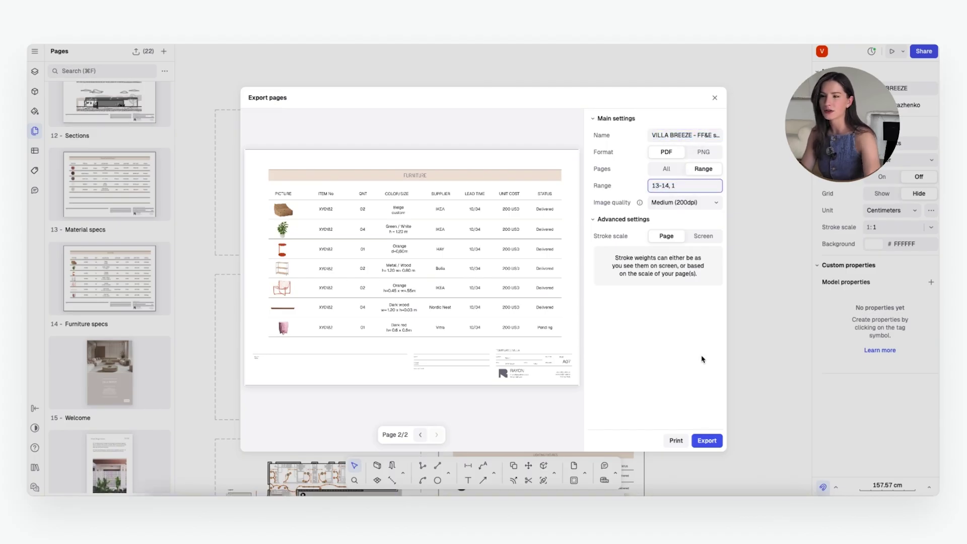
pyautogui.write(', 1')
pyautogui.press('Return')
# Step: Preview the exported pages, then restore the page range to 13-14
pyautogui.click(421, 434)
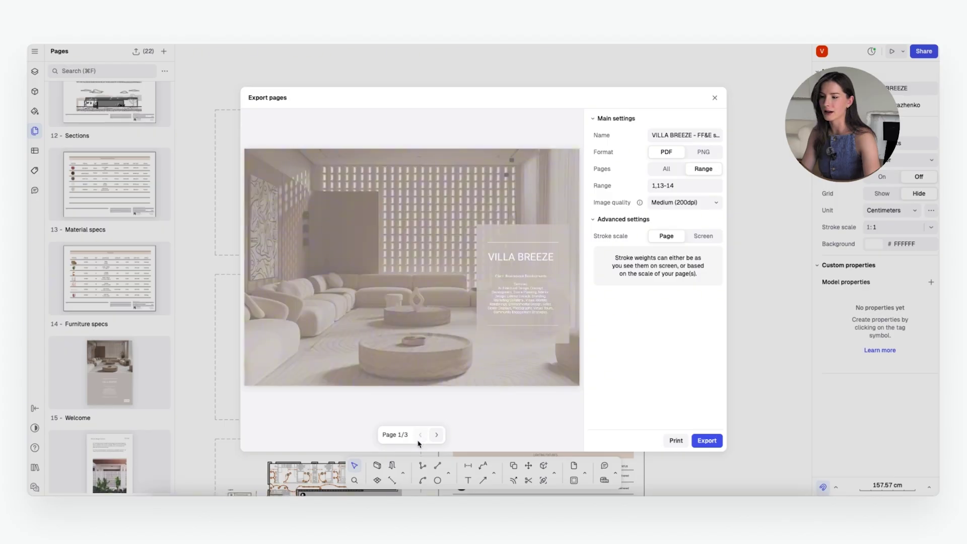
pyautogui.click(436, 434)
pyautogui.click(437, 434)
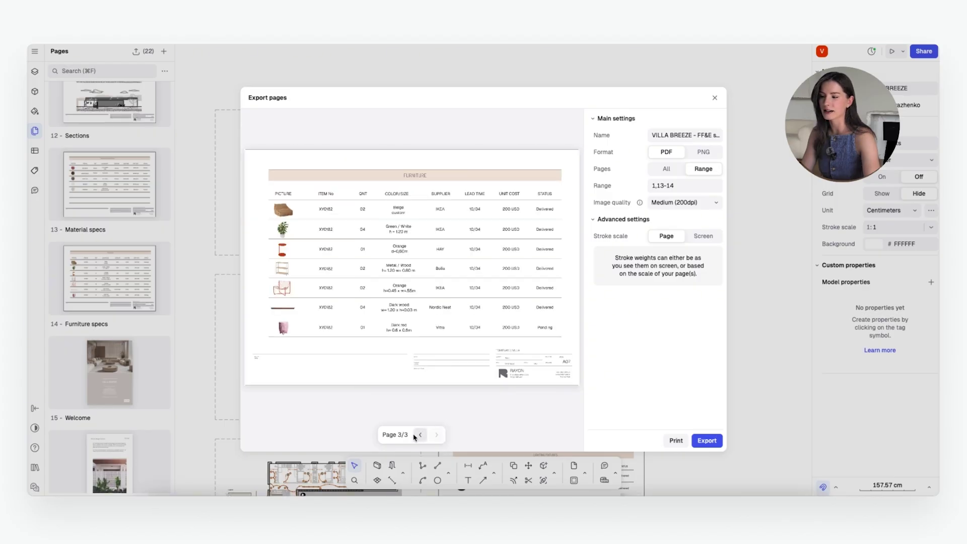
pyautogui.click(420, 434)
pyautogui.click(421, 434)
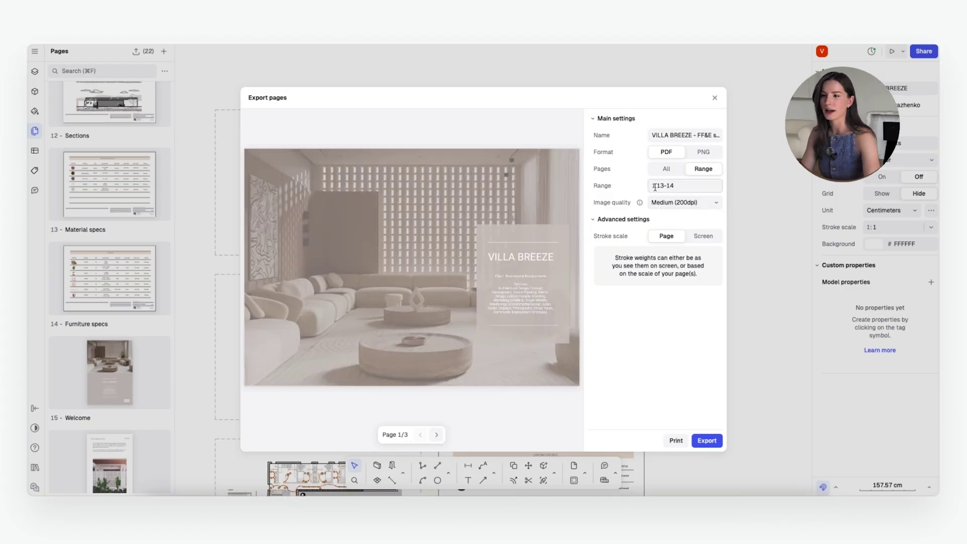
pyautogui.moveTo(655, 187); pyautogui.dragTo(704, 189)
pyautogui.press('Right')
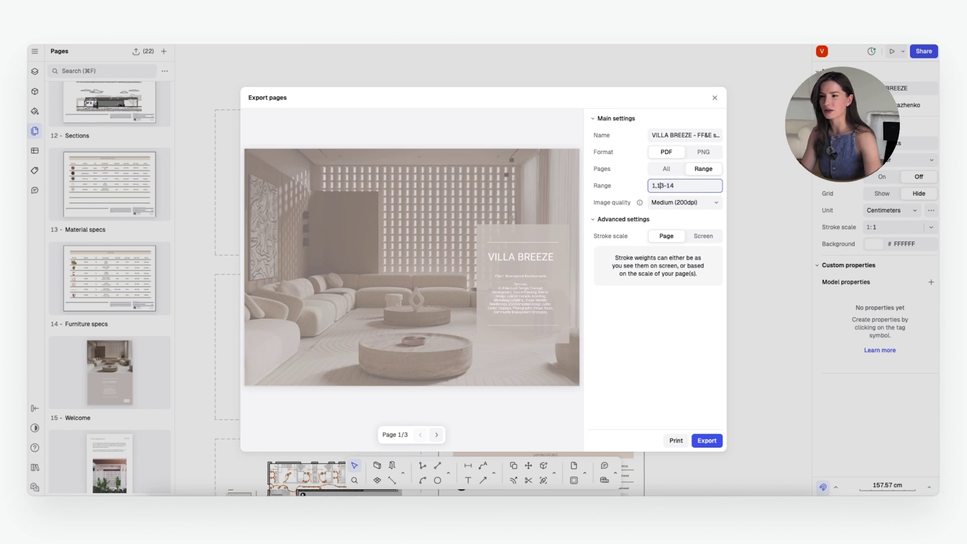
pyautogui.press('Home')
pyautogui.press('Delete')
pyautogui.press('Delete')
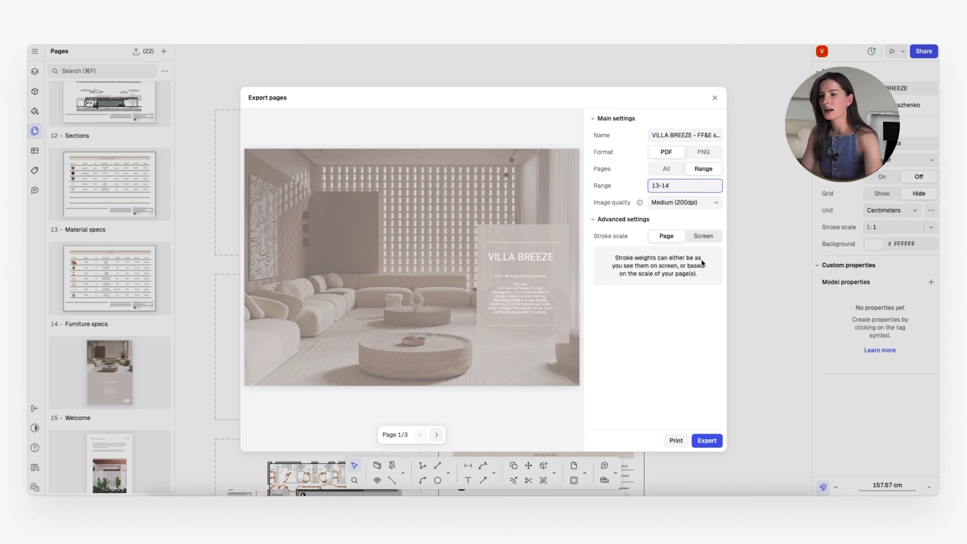
pyautogui.press('Return')
# Step: Export pages 13-14 as a PDF at Medium (200dpi) quality
pyautogui.click(693, 202)
pyautogui.click(677, 234)
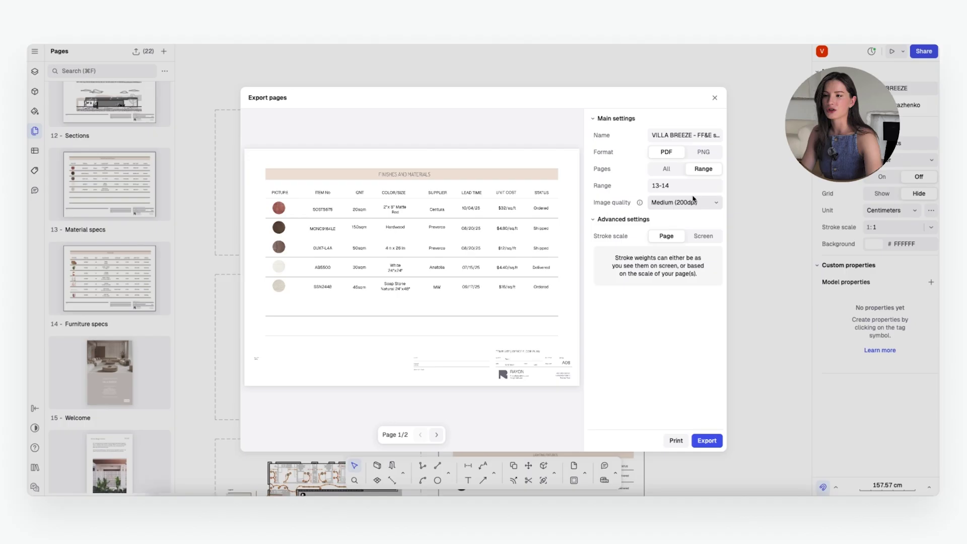
pyautogui.click(707, 441)
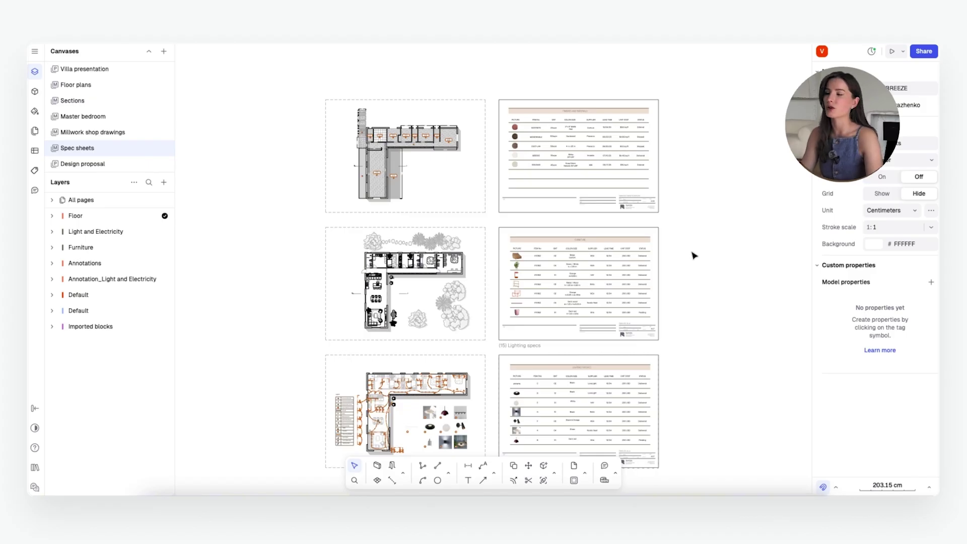
pyautogui.scroll(-5, 540, 307)
pyautogui.scroll(6, 539, 308)
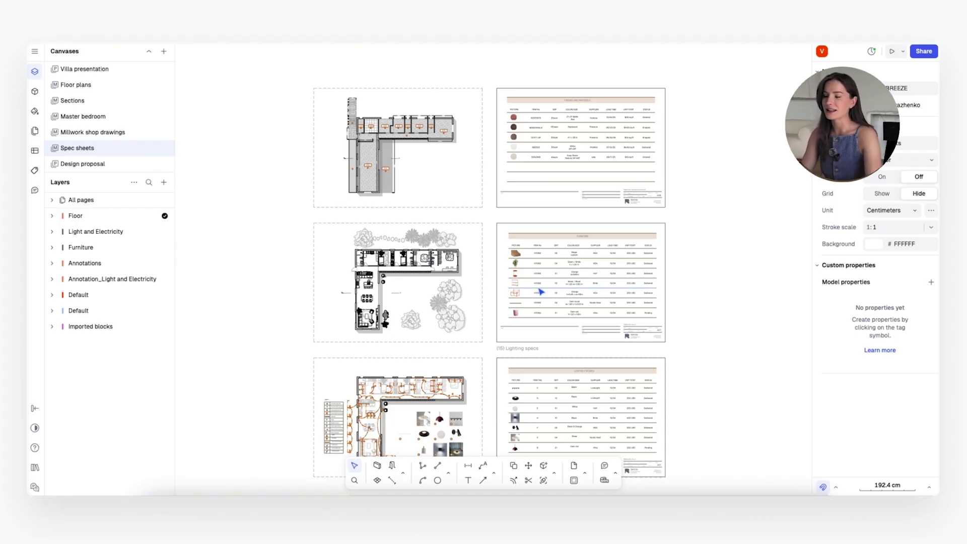
pyautogui.scroll(1, 639, 285)
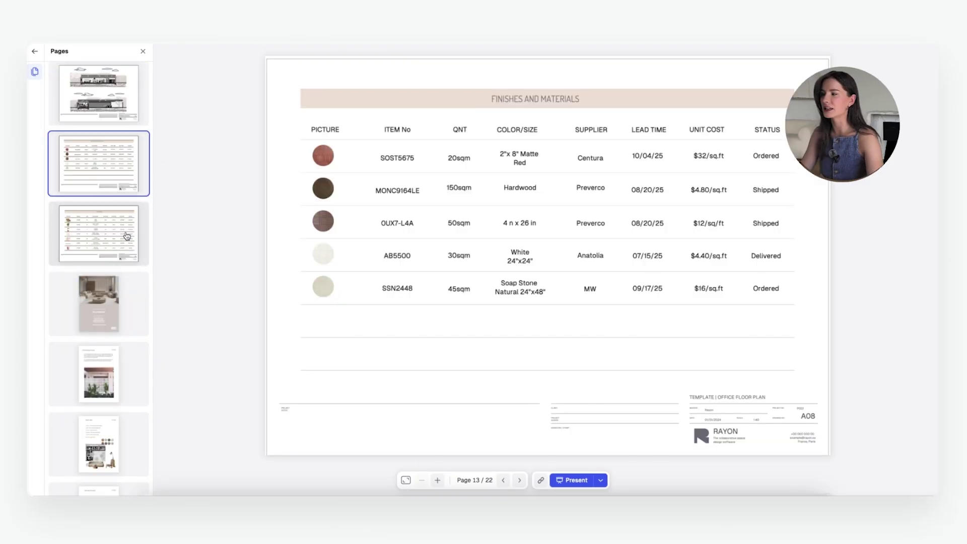
pyautogui.scroll(-10, 127, 236)
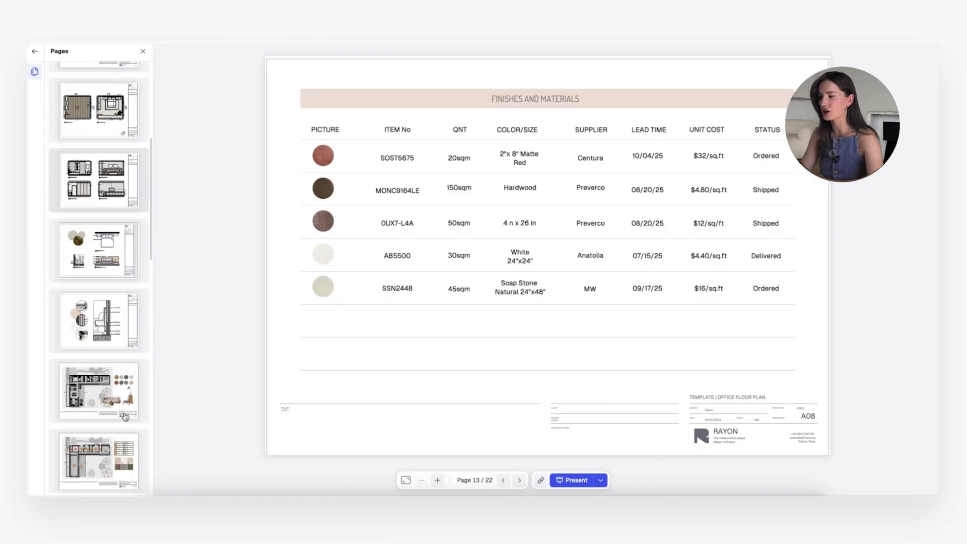
pyautogui.scroll(-8, 125, 416)
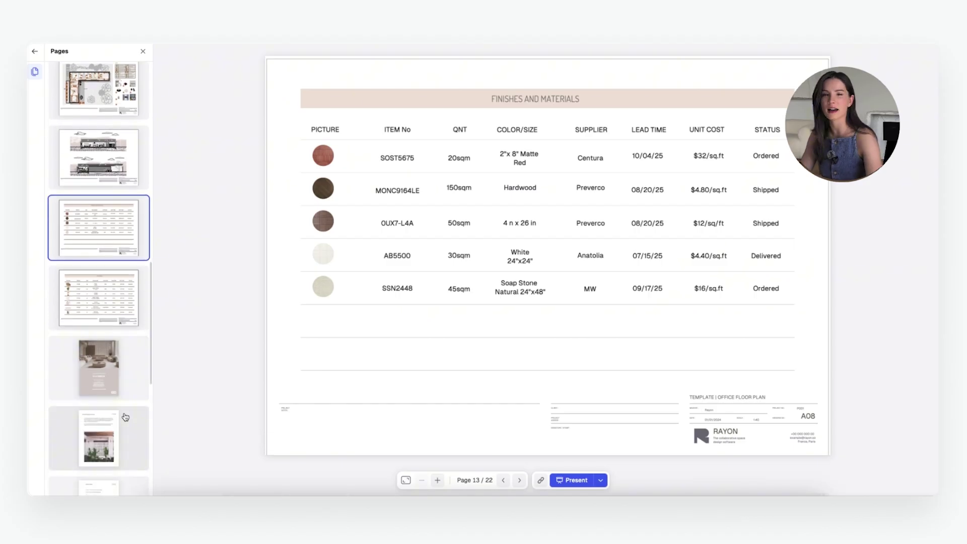
pyautogui.scroll(-5, 125, 418)
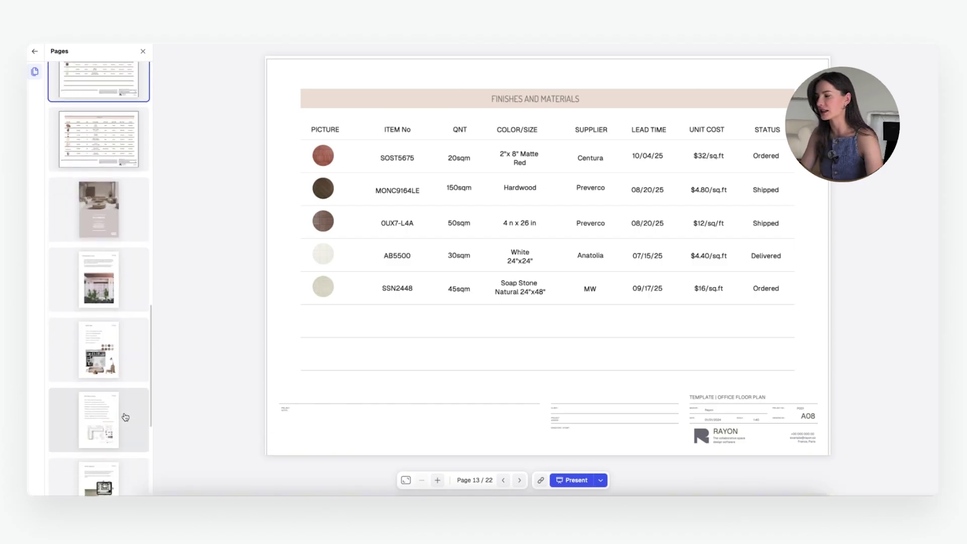
pyautogui.scroll(6, 121, 423)
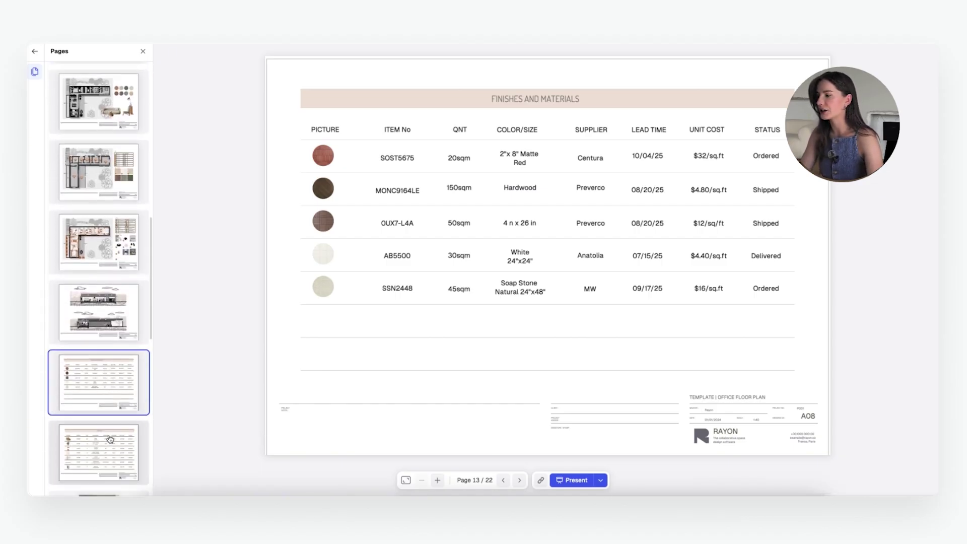
pyautogui.scroll(-3, 110, 440)
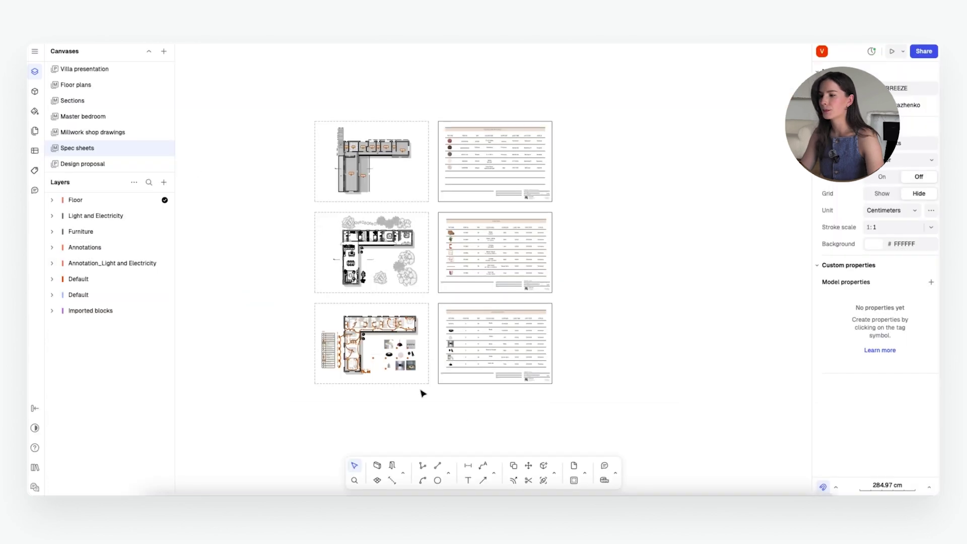
# Step: Add a new page to the document from the Pages list
pyautogui.scroll(5, 515, 381)
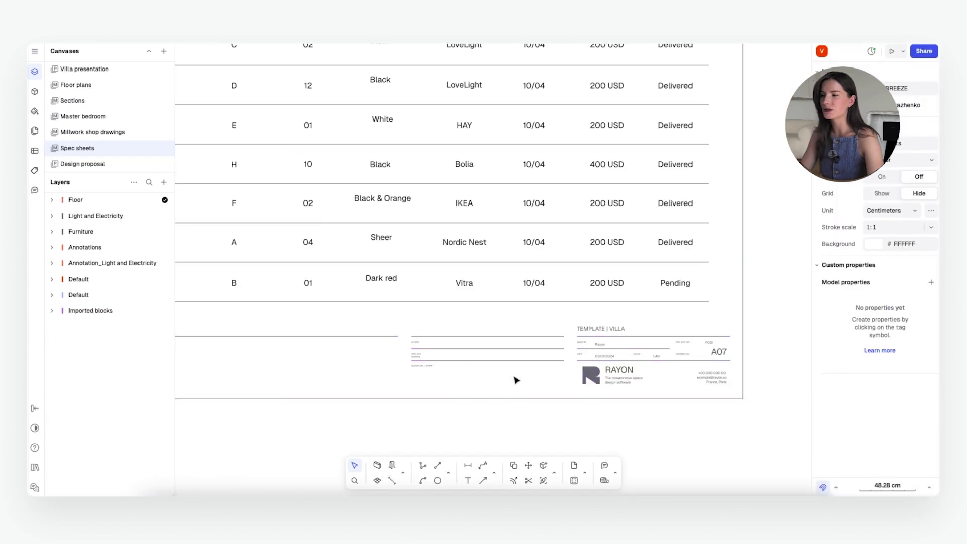
pyautogui.scroll(-5, 515, 381)
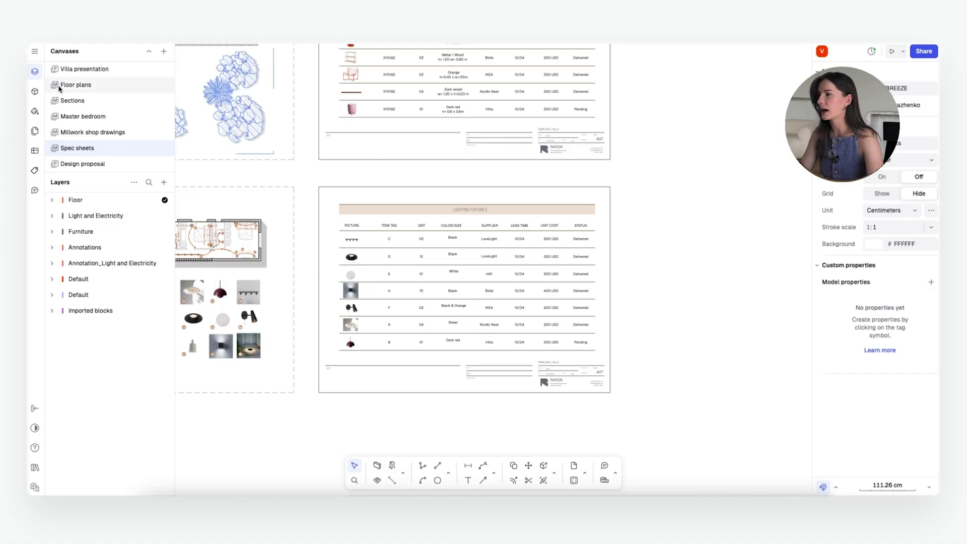
pyautogui.click(35, 131)
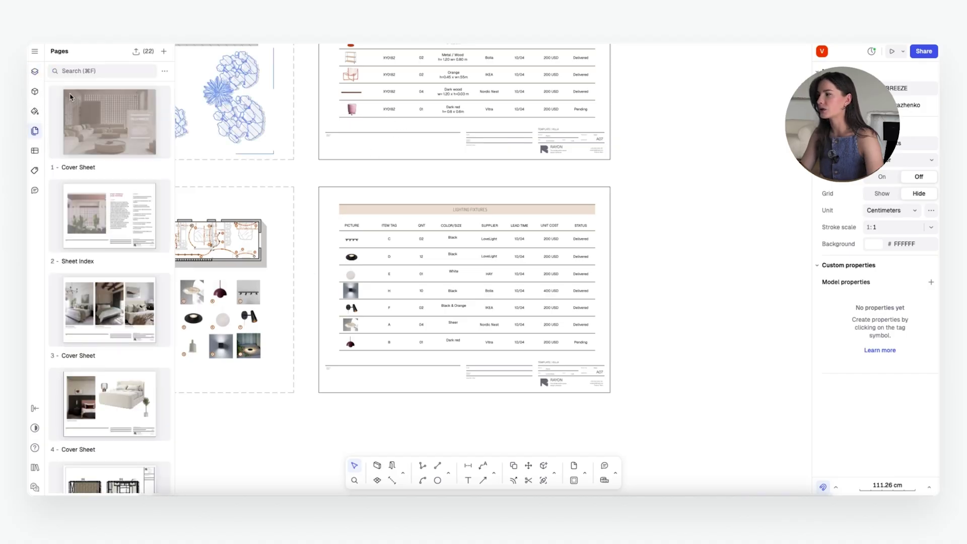
pyautogui.click(162, 52)
# Step: Fit the new A4 page frame over the Lighting Fixtures sheet and move it up the page order
pyautogui.moveTo(240, 90); pyautogui.dragTo(401, 203)
pyautogui.moveTo(640, 334); pyautogui.dragTo(374, 210)
pyautogui.moveTo(477, 298); pyautogui.dragTo(617, 394)
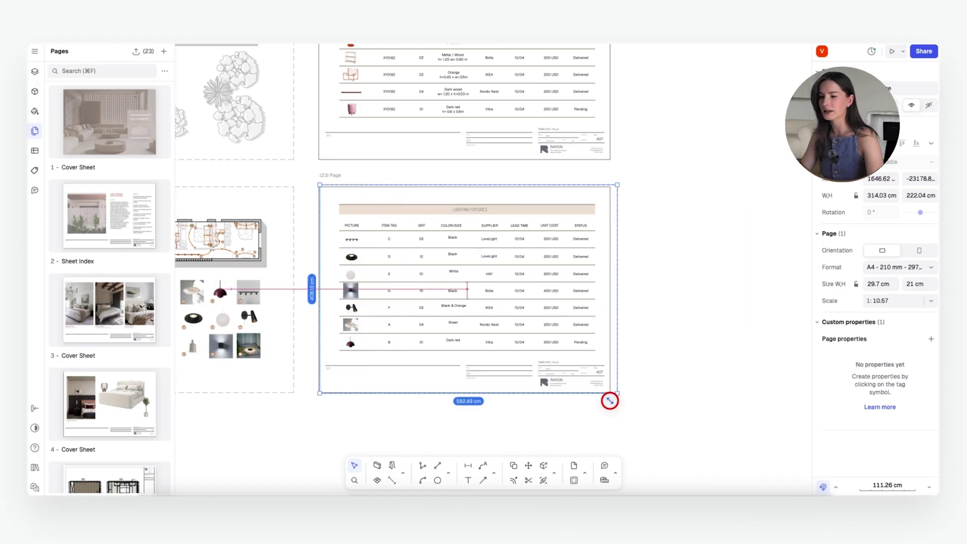
pyautogui.moveTo(614, 312); pyautogui.dragTo(611, 312)
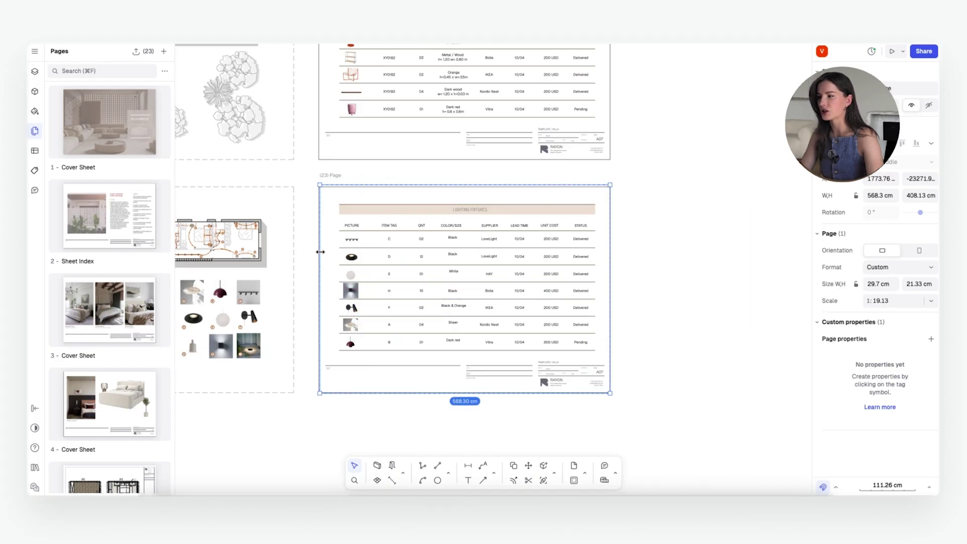
pyautogui.moveTo(318, 249)
pyautogui.mouseDown()
pyautogui.moveTo(309, 248)
pyautogui.moveTo(318, 253)
pyautogui.mouseUp()
pyautogui.moveTo(332, 185); pyautogui.dragTo(341, 181)
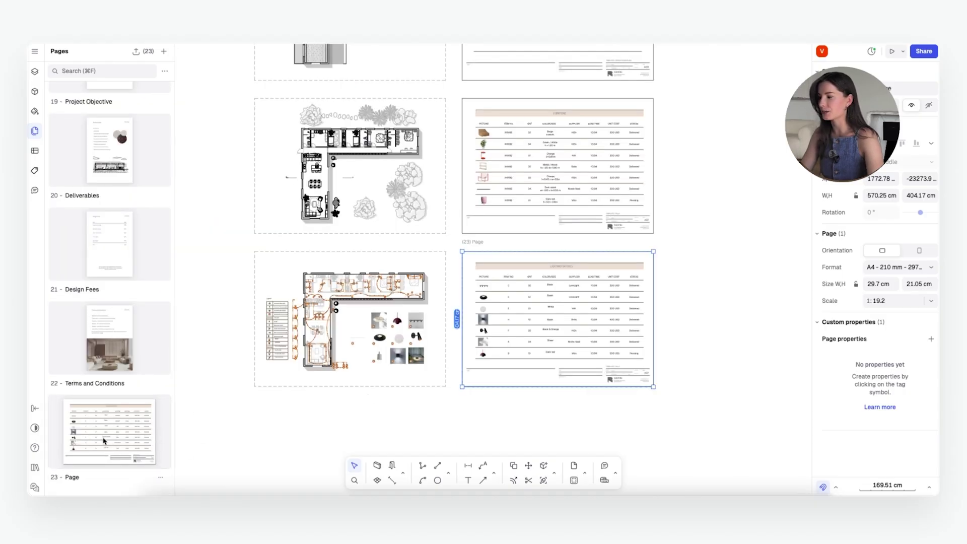
pyautogui.moveTo(116, 448); pyautogui.dragTo(120, 408)
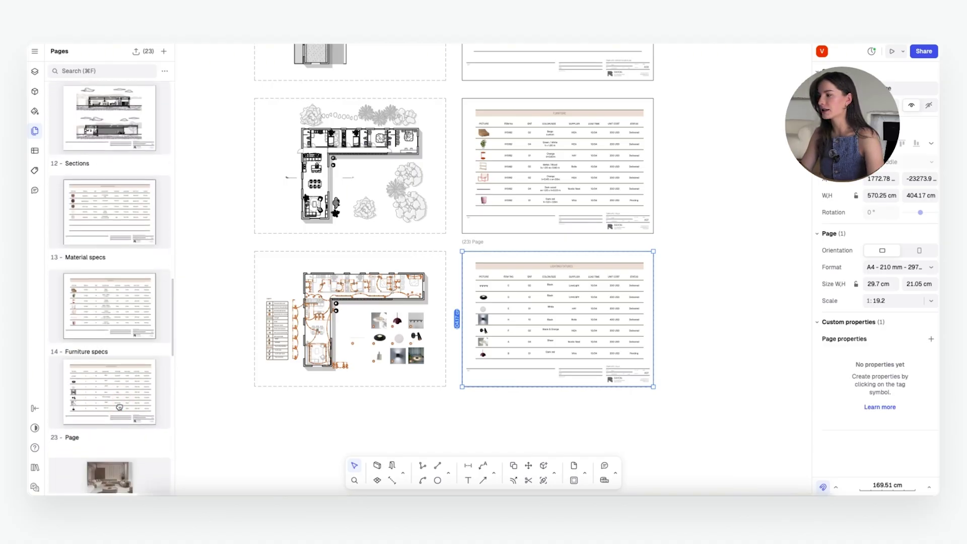
# Step: Rename page 15 to Lighting specs and select the Material, Furniture and Lighting specs pages
pyautogui.keyDown('ctrl'); pyautogui.scroll(-2, 241, 462); pyautogui.keyUp('ctrl')
pyautogui.doubleClick(73, 446)
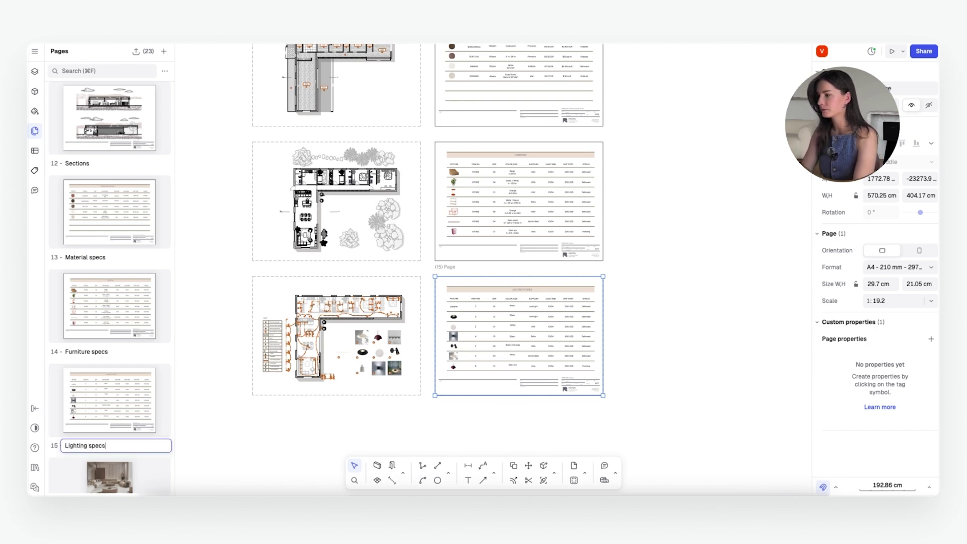
pyautogui.press('Return')
pyautogui.click(126, 249)
pyautogui.keyDown('shift'); pyautogui.click(126, 297); pyautogui.keyUp('shift')
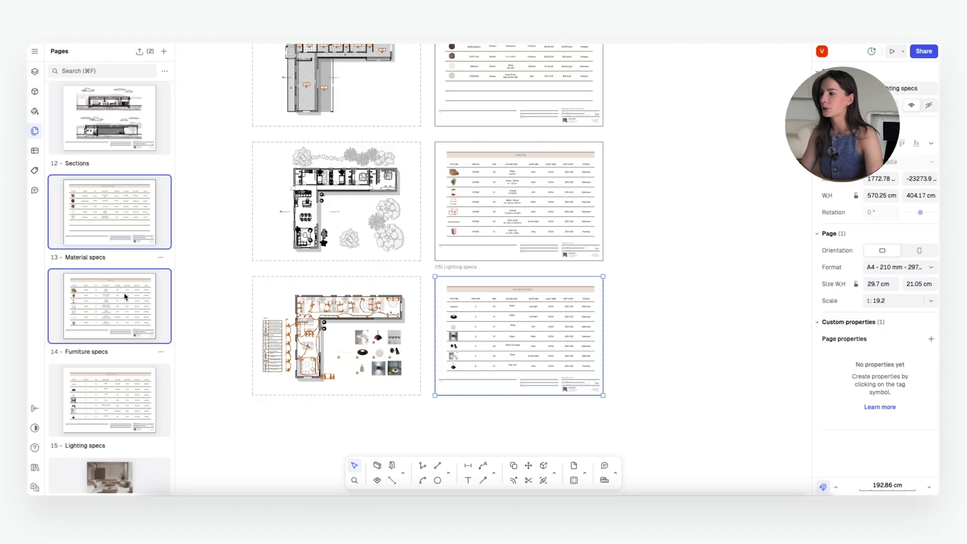
pyautogui.keyDown('shift'); pyautogui.click(116, 384); pyautogui.keyUp('shift')
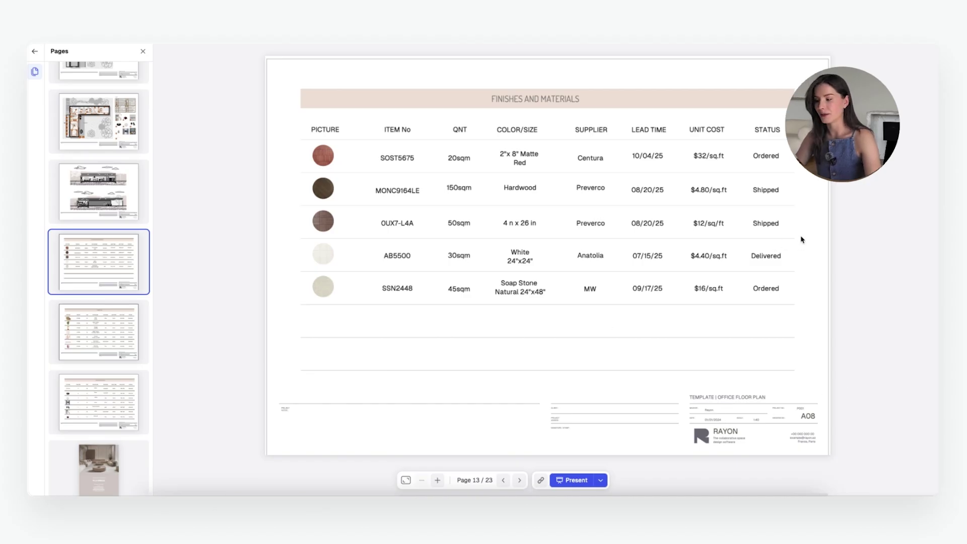
# Step: Load the shared Villa Breeze presentation link in Chrome, opening at cover page 1 of 22
pyautogui.click(373, 90)
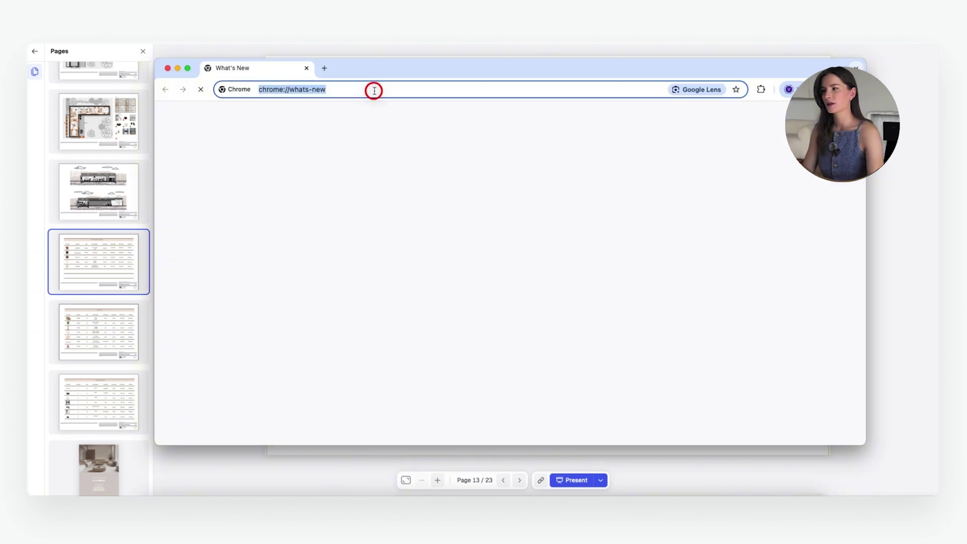
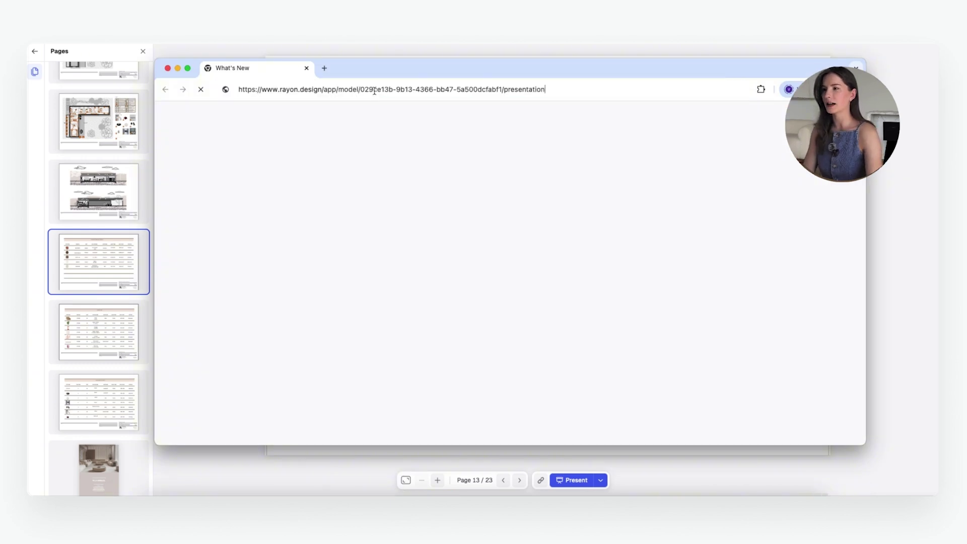
pyautogui.press('Return')
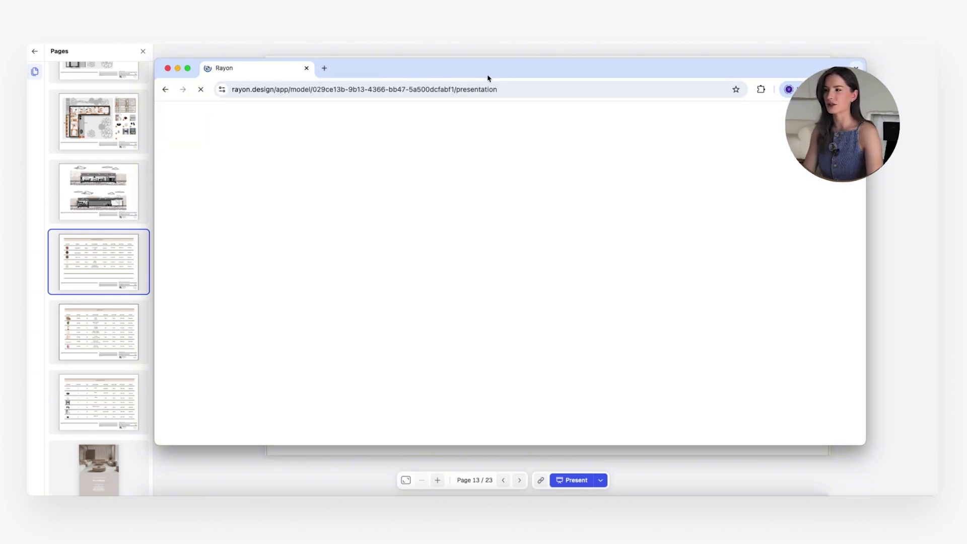
pyautogui.moveTo(486, 69); pyautogui.dragTo(486, 59)
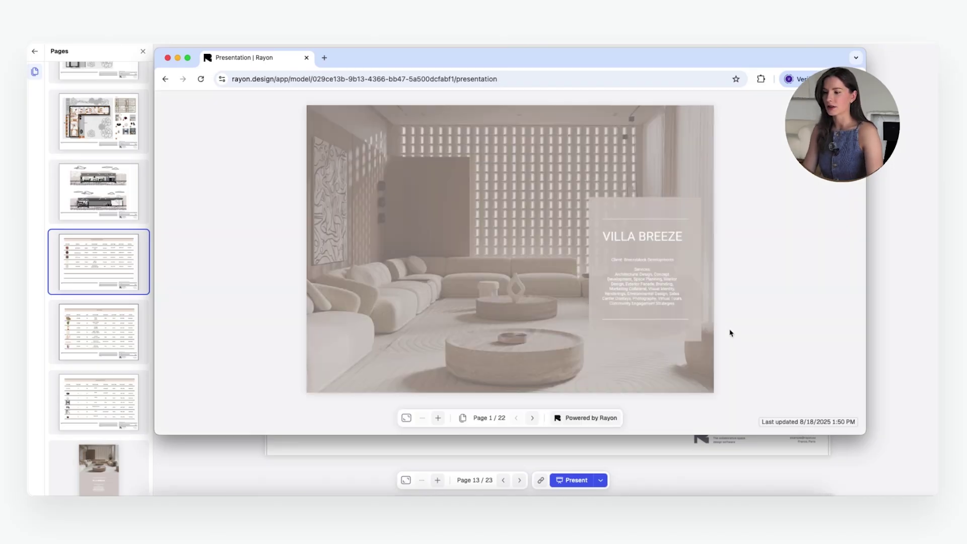
# Step: Page through the shared presentation past the floor plan and lighting plan pages
pyautogui.click(533, 418)
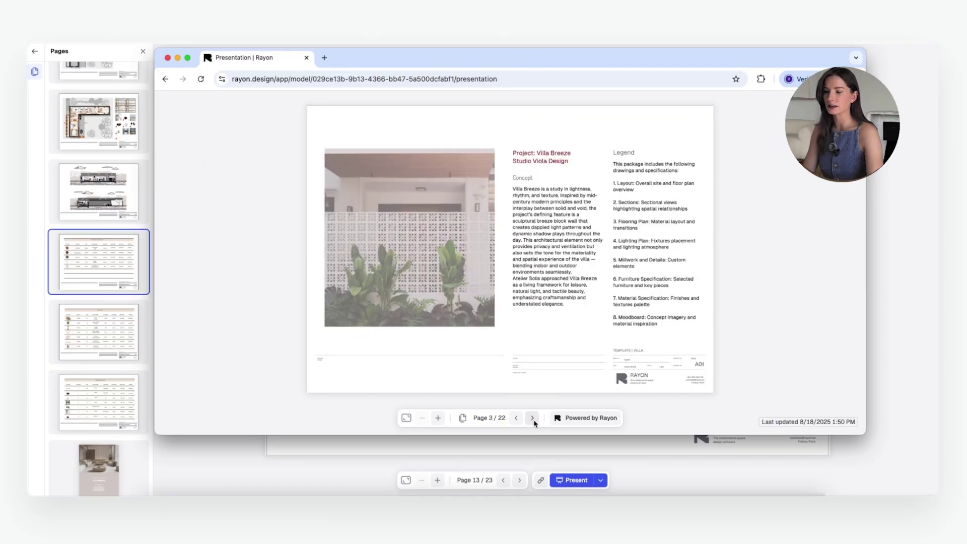
pyautogui.click(533, 420)
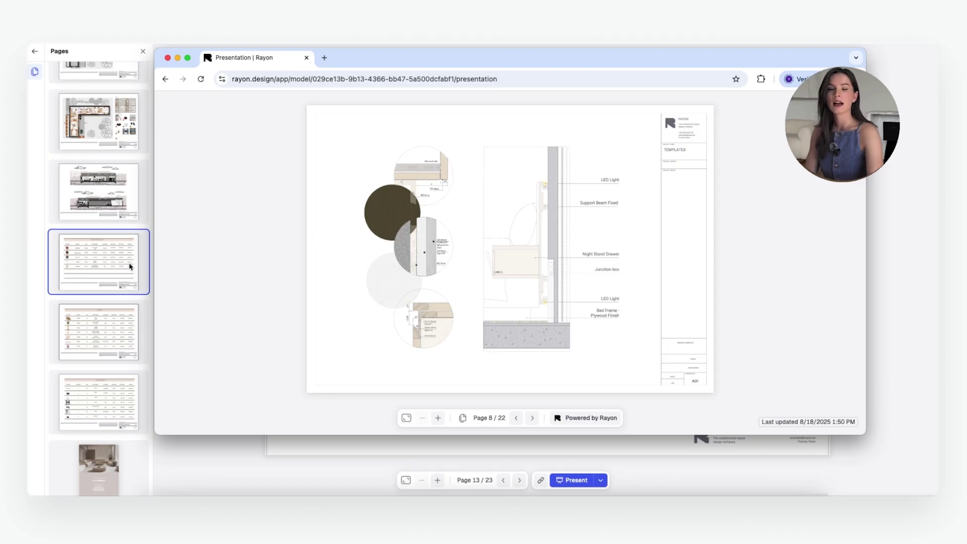
pyautogui.click(534, 420)
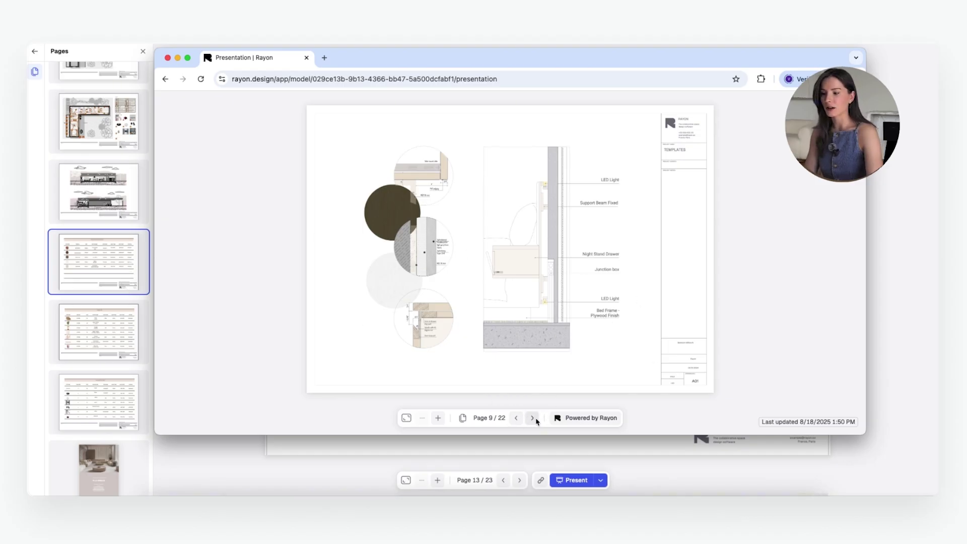
pyautogui.click(536, 420)
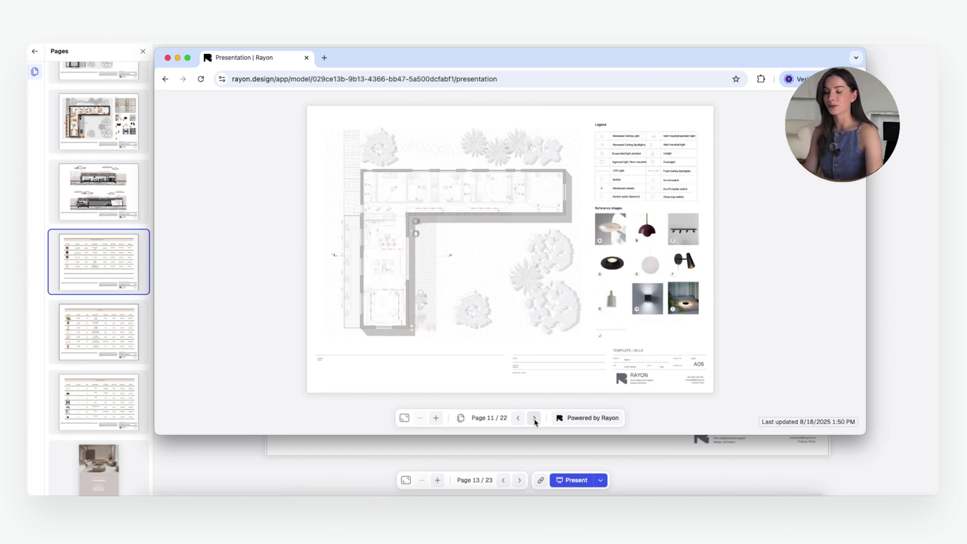
pyautogui.click(535, 420)
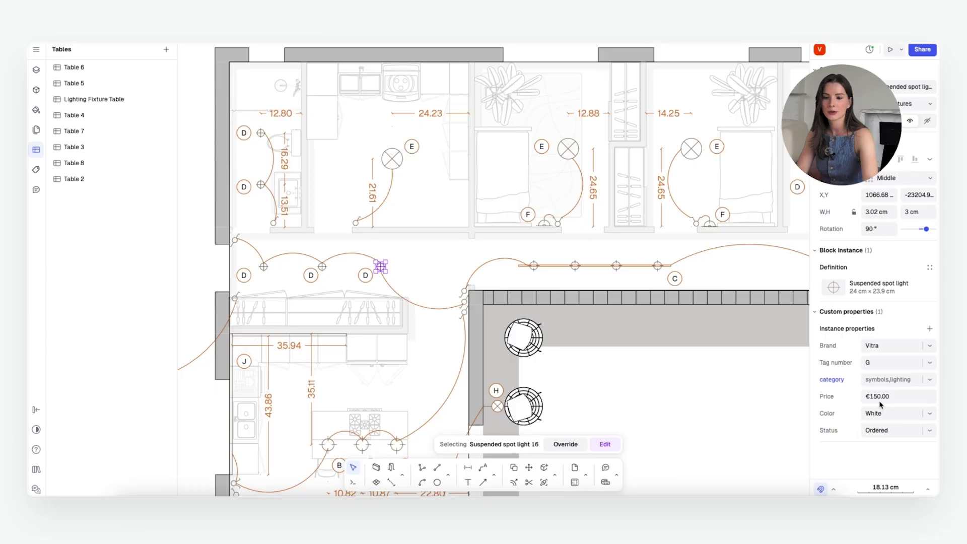
# Step: Change the Vitra spot light's price from €150.00 to €200.00
pyautogui.click(924, 396)
pyautogui.hotkey('ctrl', 'a')
pyautogui.write('200')
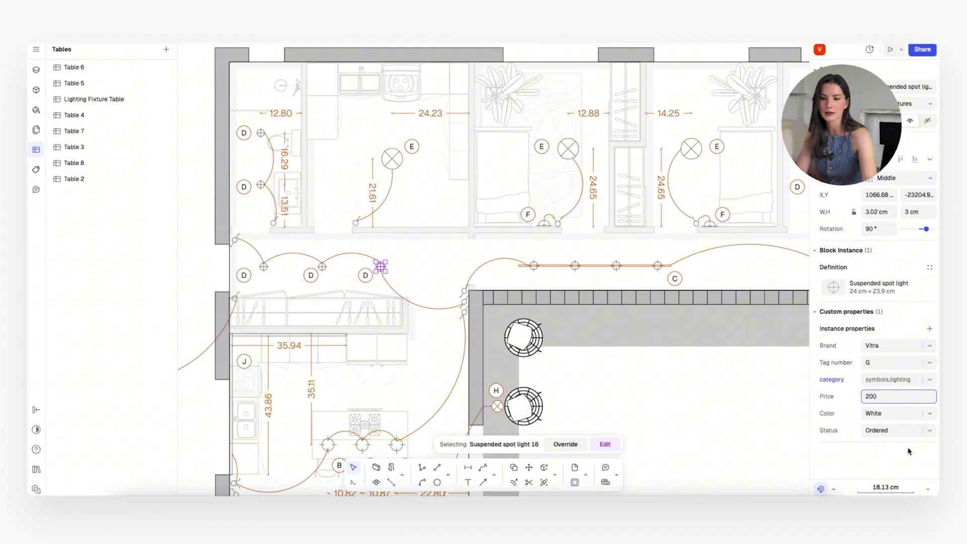
pyautogui.press('Return')
# Step: Open the Lighting Fixture Table, now totalling 20 fixtures and €4,100
pyautogui.click(883, 345)
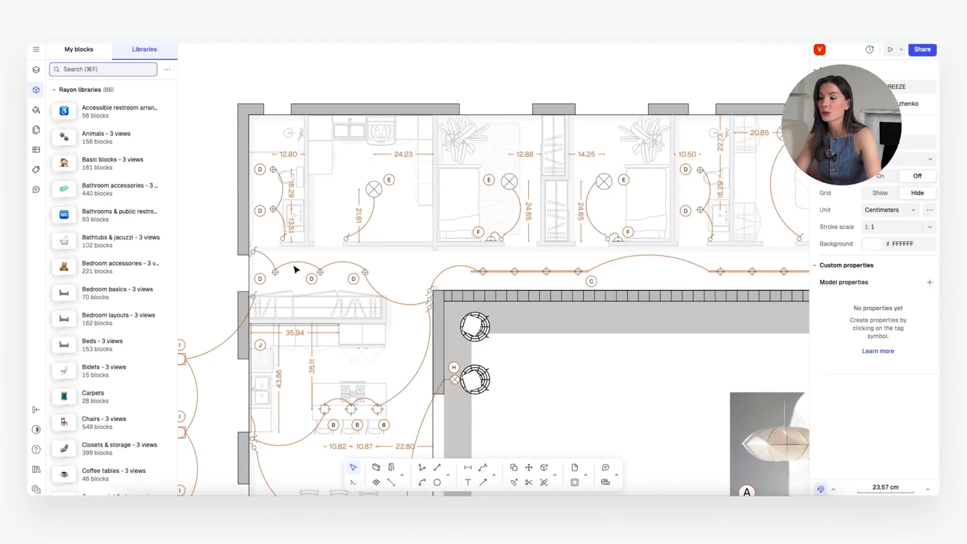
pyautogui.click(364, 269)
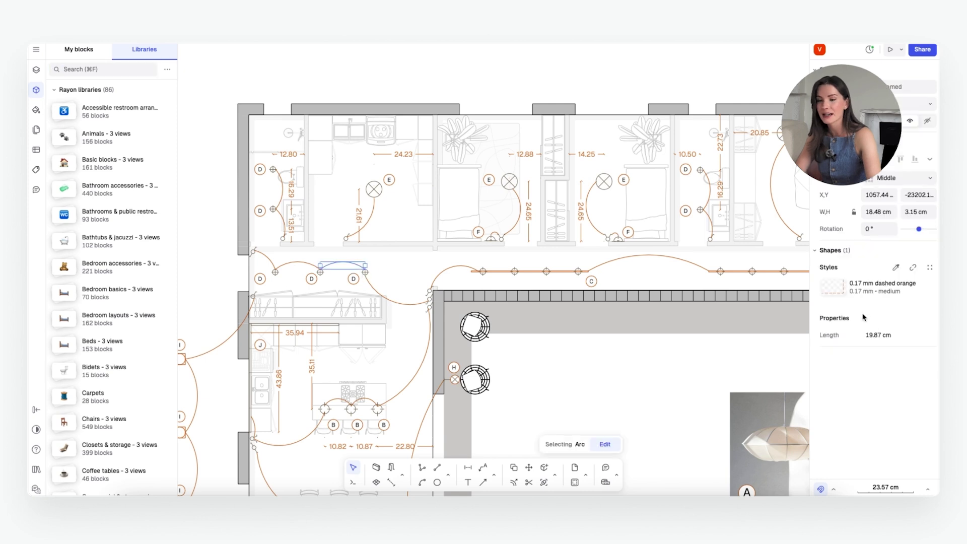
pyautogui.click(37, 151)
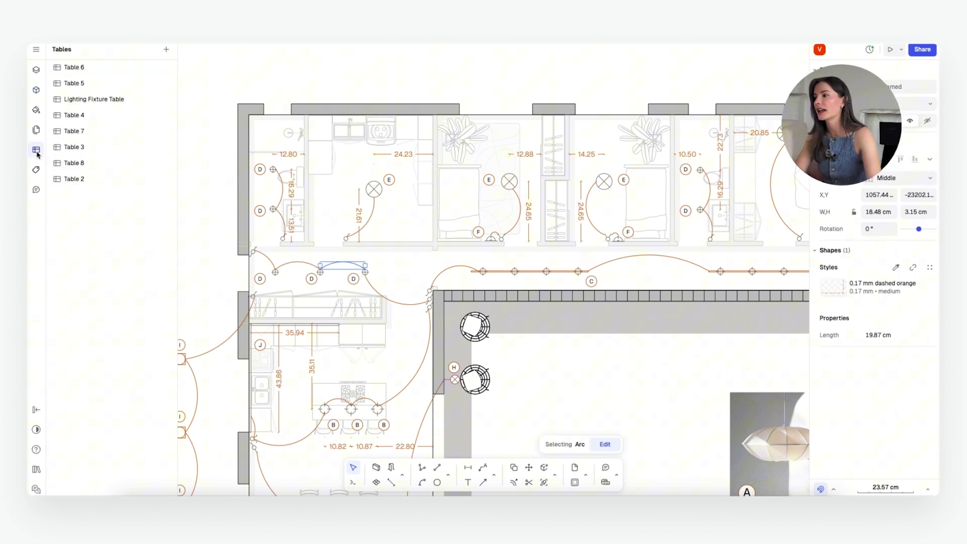
pyautogui.click(104, 100)
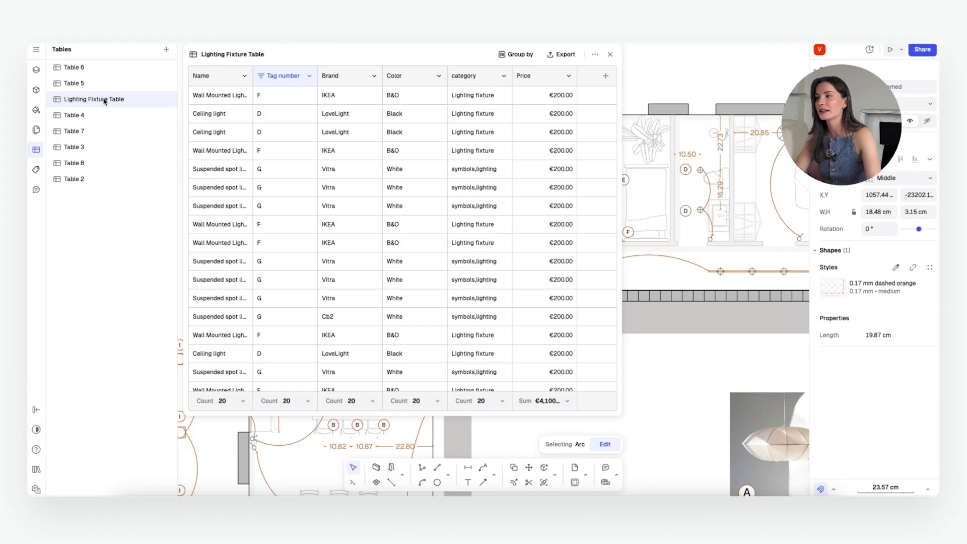